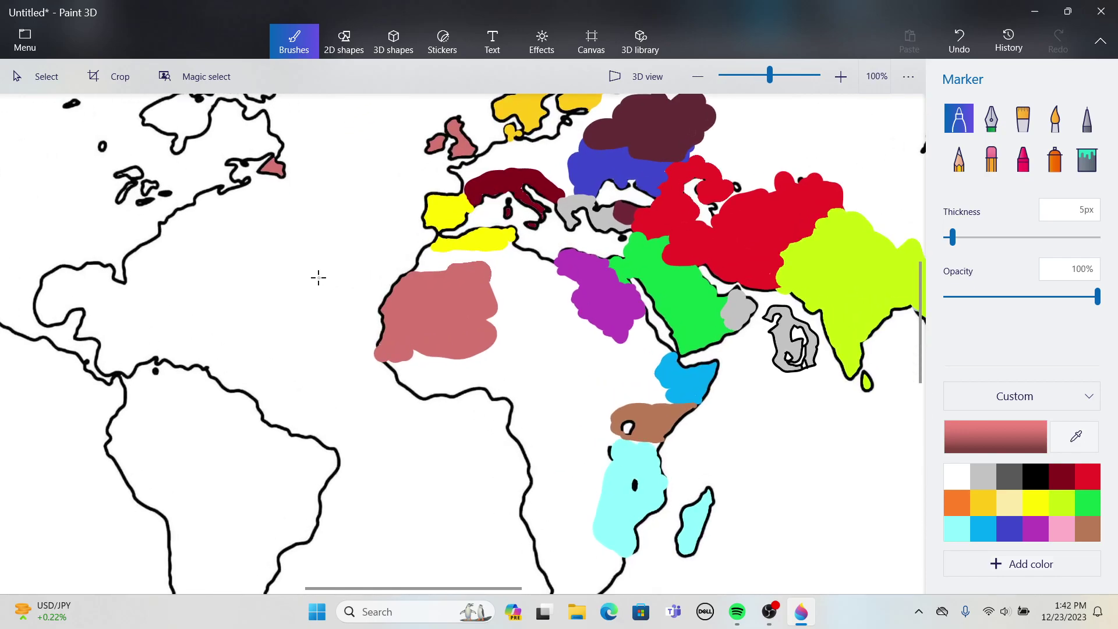
- Outline a territory along North America's east coast with a 10 px Marker and fill it with the current pinkish red
{"action": "left_click_drag", "start_coordinate": [953, 237], "coordinate": [971, 238]}
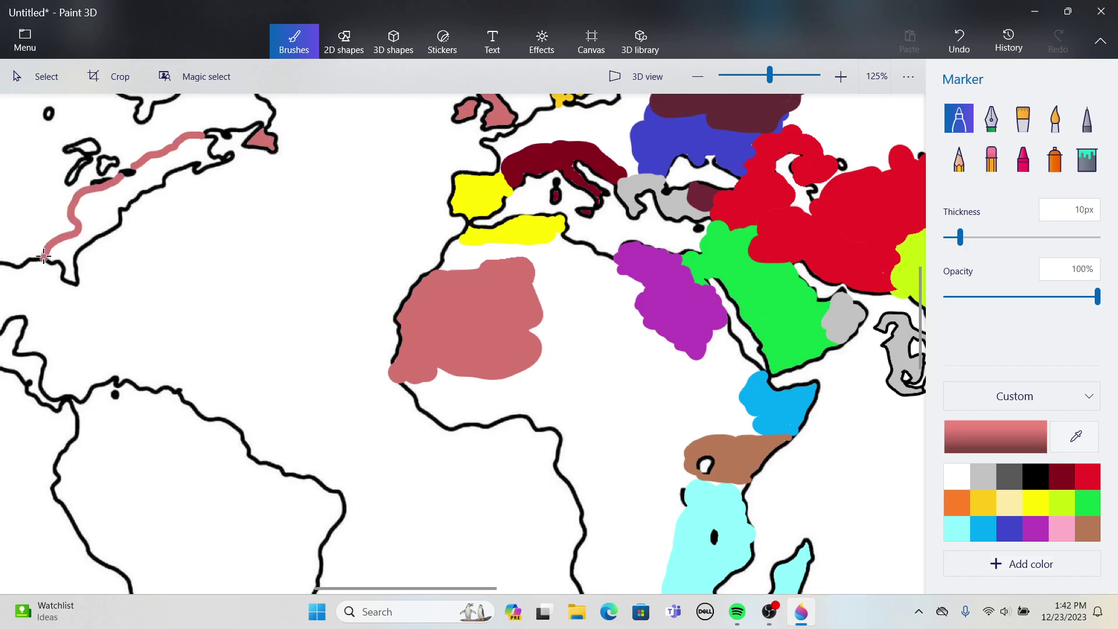
{"action": "left_click", "coordinate": [1086, 159]}
{"action": "left_click", "coordinate": [157, 181]}
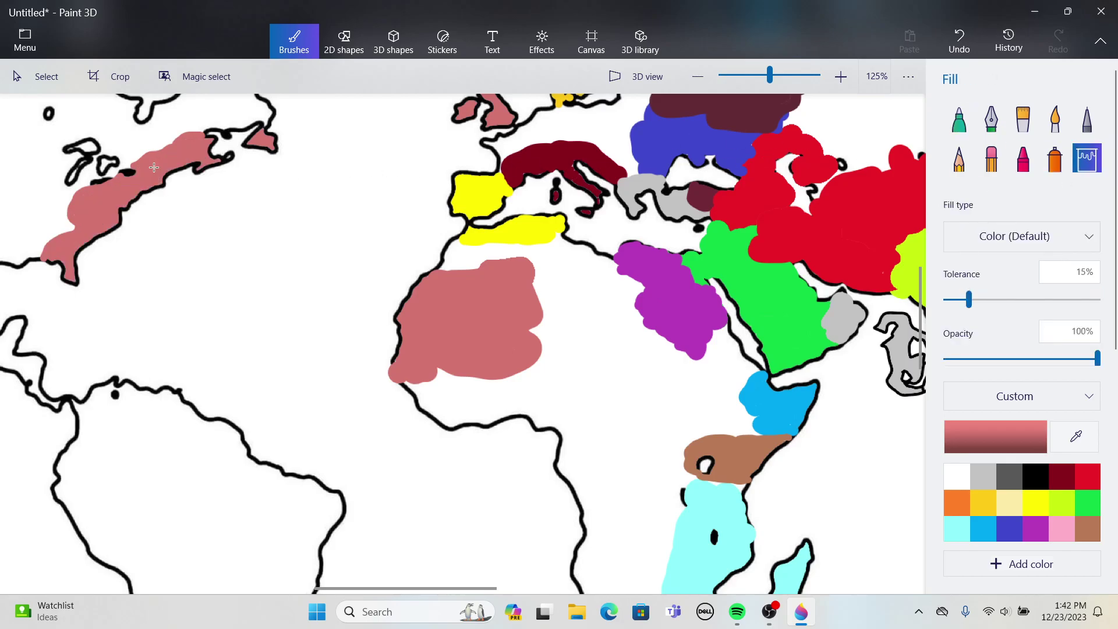
- Mark a border from the east coast territory up to Hudson Bay and fill the enclosed northeastern land pinkish red
{"action": "left_click", "coordinate": [958, 120]}
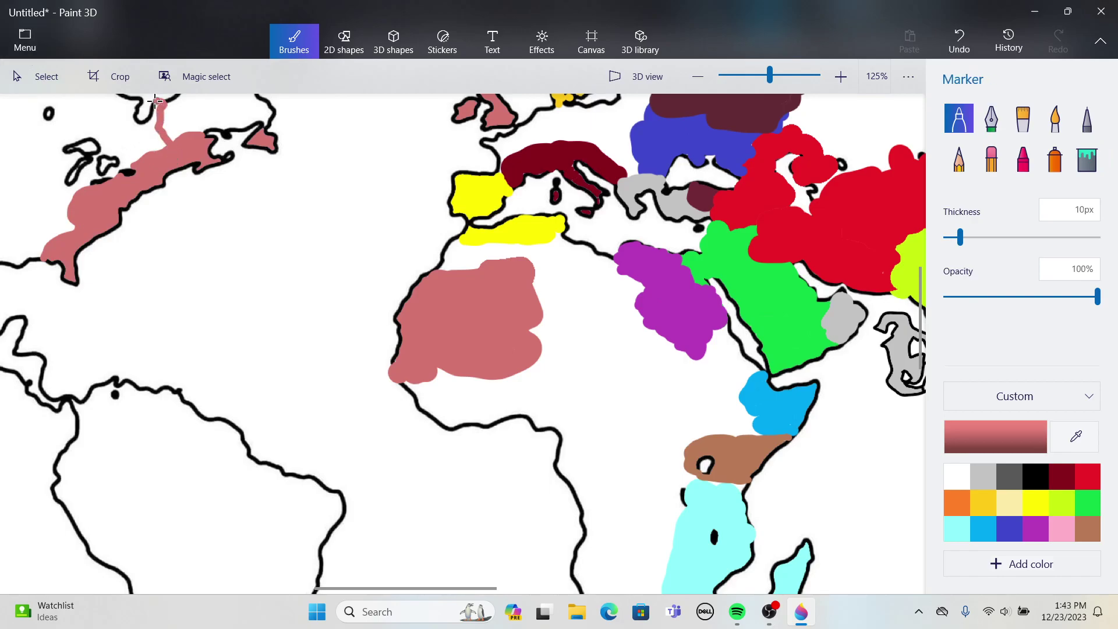
{"action": "scroll", "coordinate": [156, 100], "scroll_direction": "down", "scroll_amount": 6}
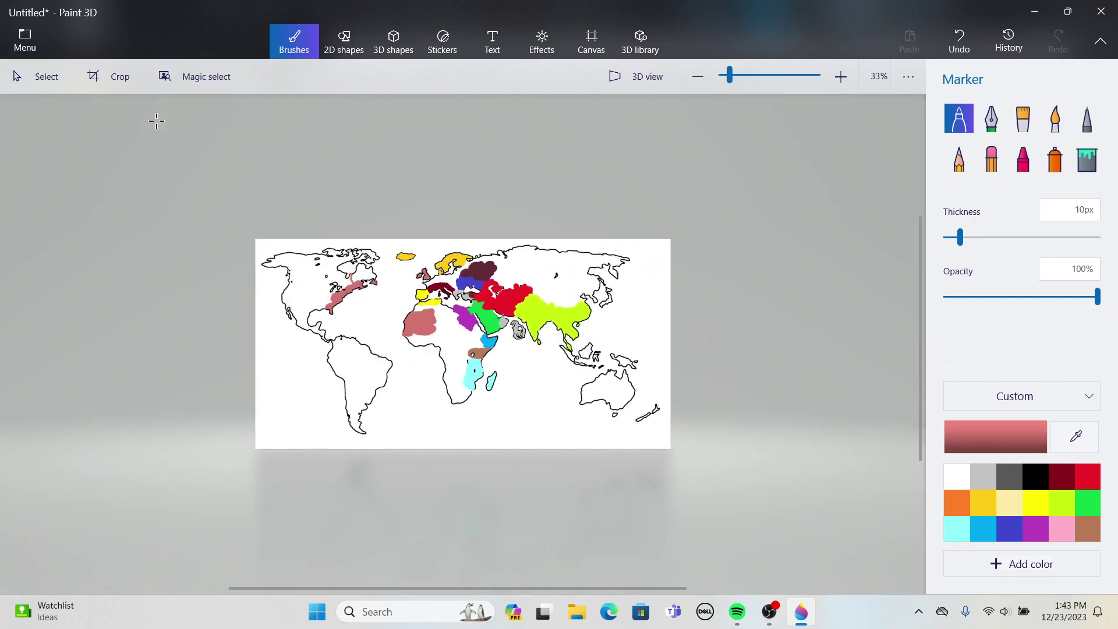
{"action": "scroll", "coordinate": [312, 239], "scroll_direction": "up", "scroll_amount": 5}
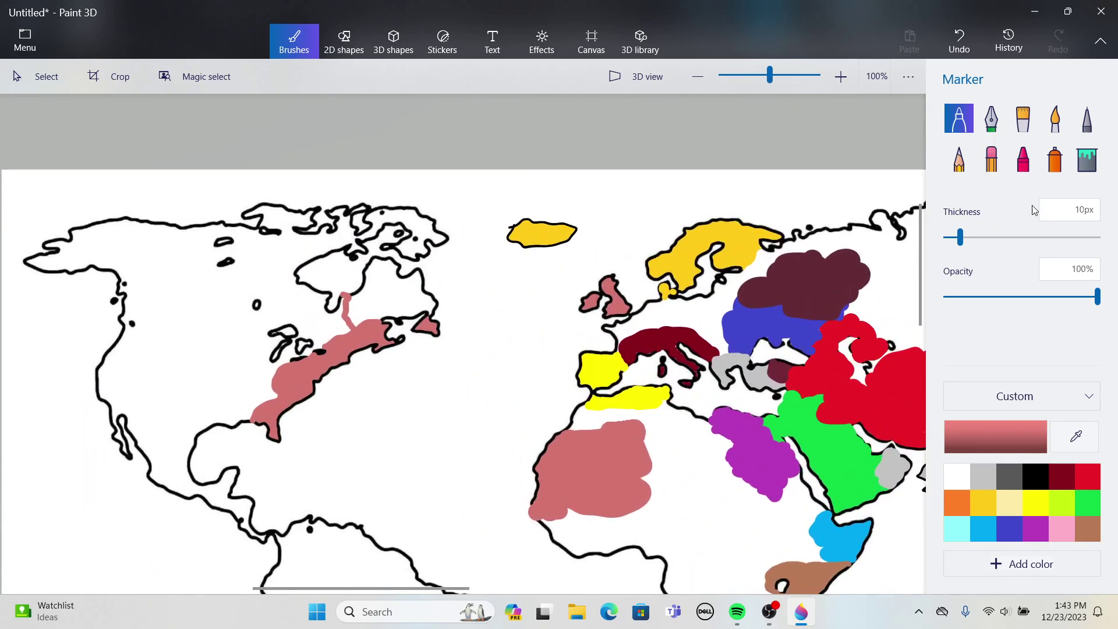
{"action": "left_click", "coordinate": [1087, 158]}
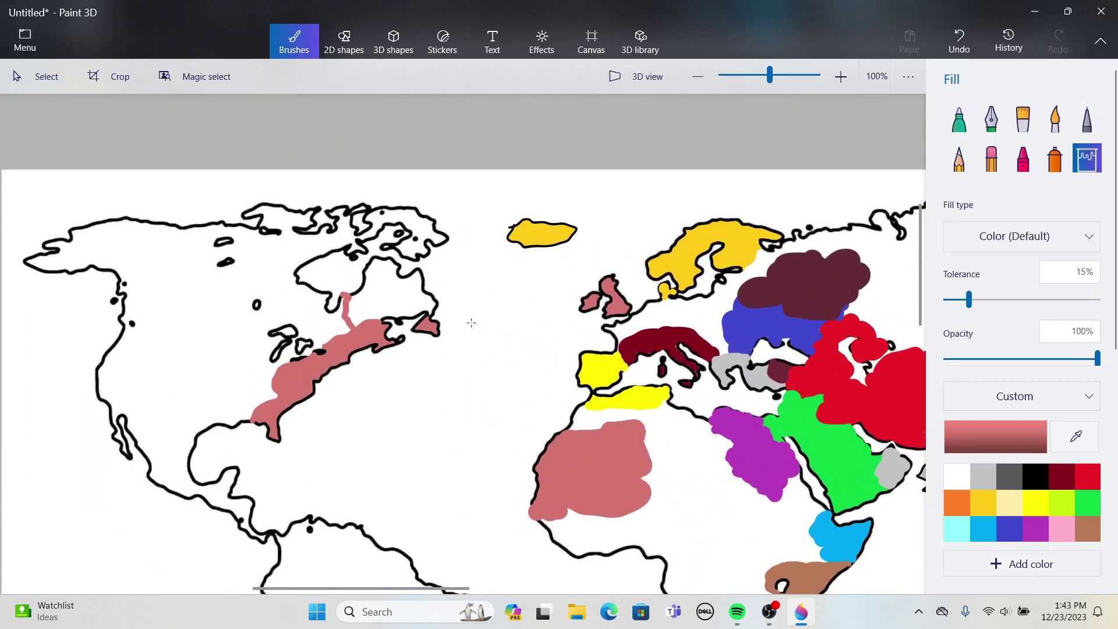
{"action": "left_click", "coordinate": [380, 305]}
- Examine the coloured territories across the whole world map
{"action": "scroll", "coordinate": [678, 360], "scroll_direction": "up", "scroll_amount": 2}
{"action": "scroll", "coordinate": [761, 350], "scroll_direction": "down", "scroll_amount": 4}
{"action": "scroll", "coordinate": [761, 349], "scroll_direction": "down", "scroll_amount": 2}
{"action": "scroll", "coordinate": [435, 259], "scroll_direction": "up", "scroll_amount": 3}
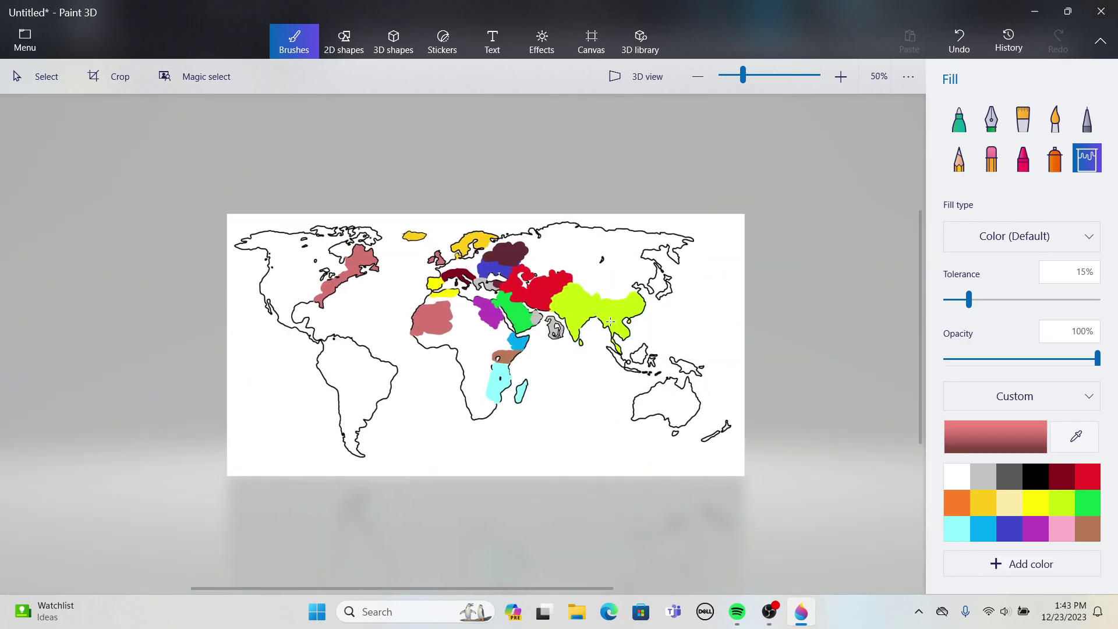
{"action": "scroll", "coordinate": [435, 259], "scroll_direction": "down", "scroll_amount": 2}
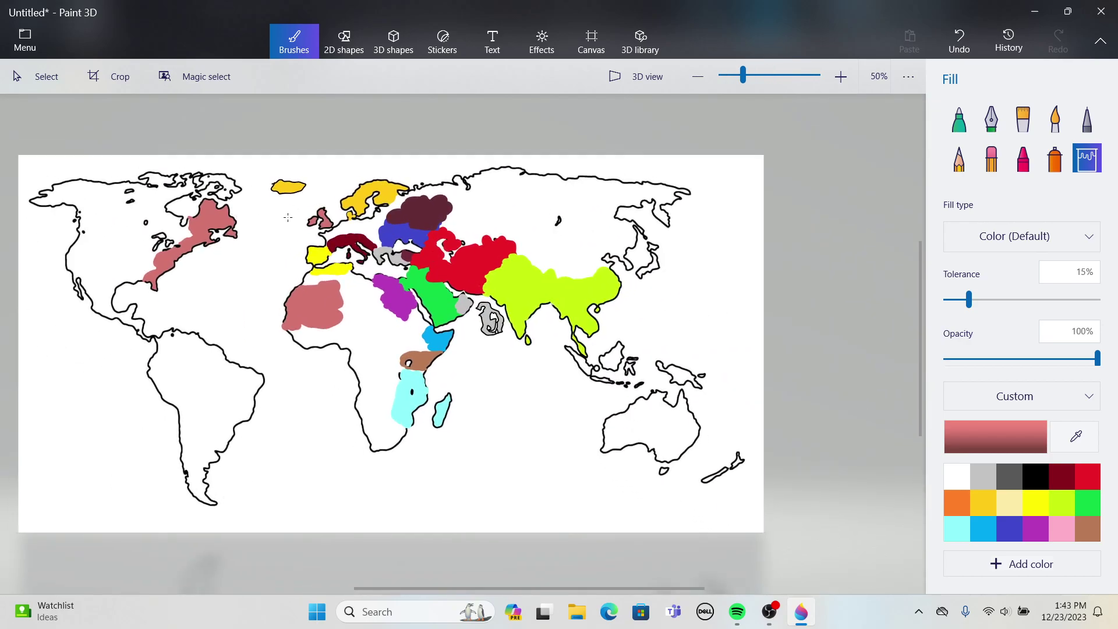
{"action": "scroll", "coordinate": [245, 211], "scroll_direction": "down", "scroll_amount": 1}
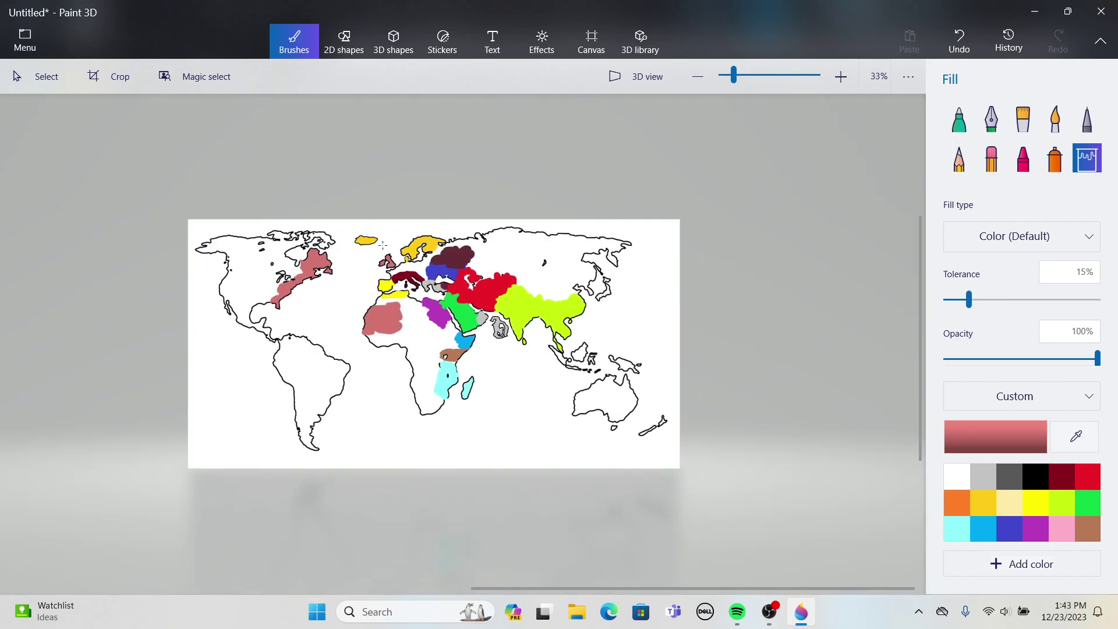
{"action": "scroll", "coordinate": [399, 268], "scroll_direction": "up", "scroll_amount": 2}
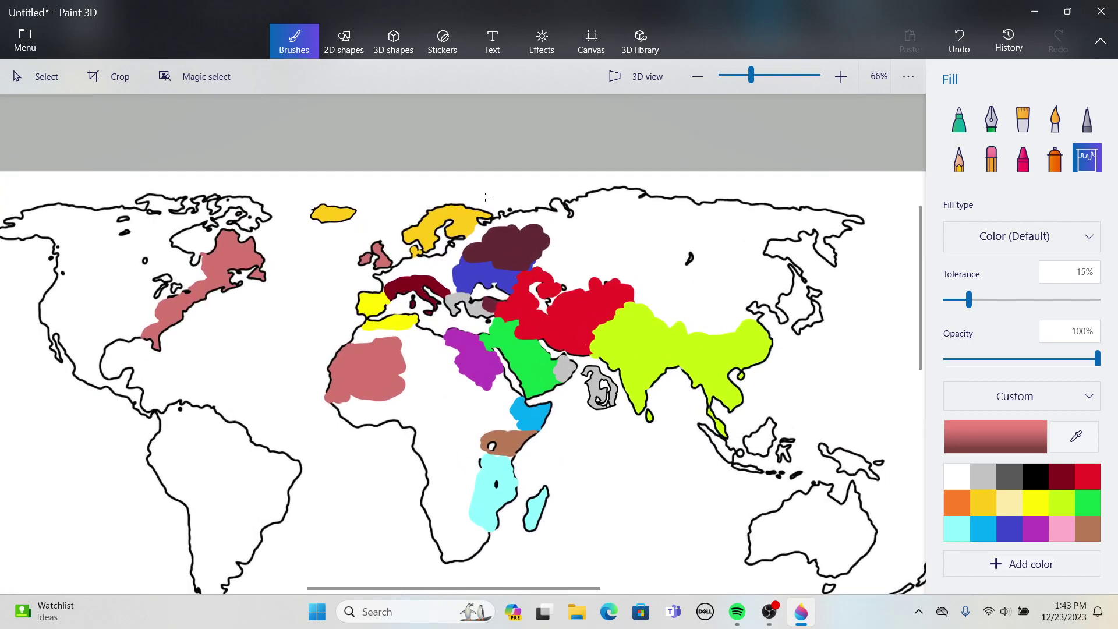
{"action": "scroll", "coordinate": [441, 208], "scroll_direction": "up", "scroll_amount": 1}
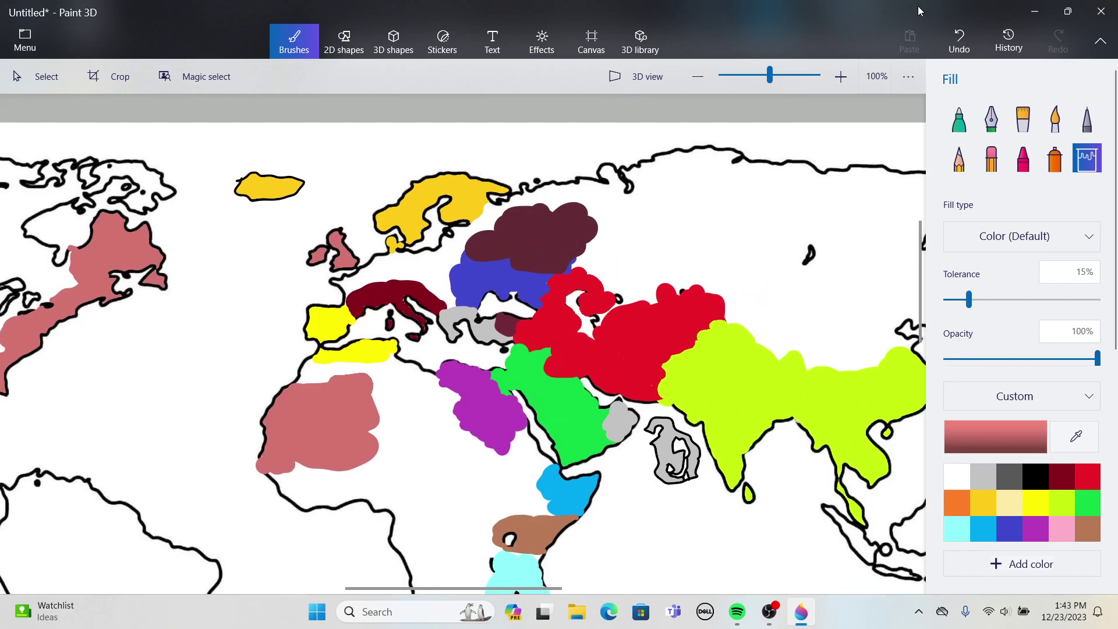
- Sample the blue of the eastern European territory and extend it westward with the 10 px Marker, towards the dark red Italian territory
{"action": "left_click", "coordinate": [1086, 438]}
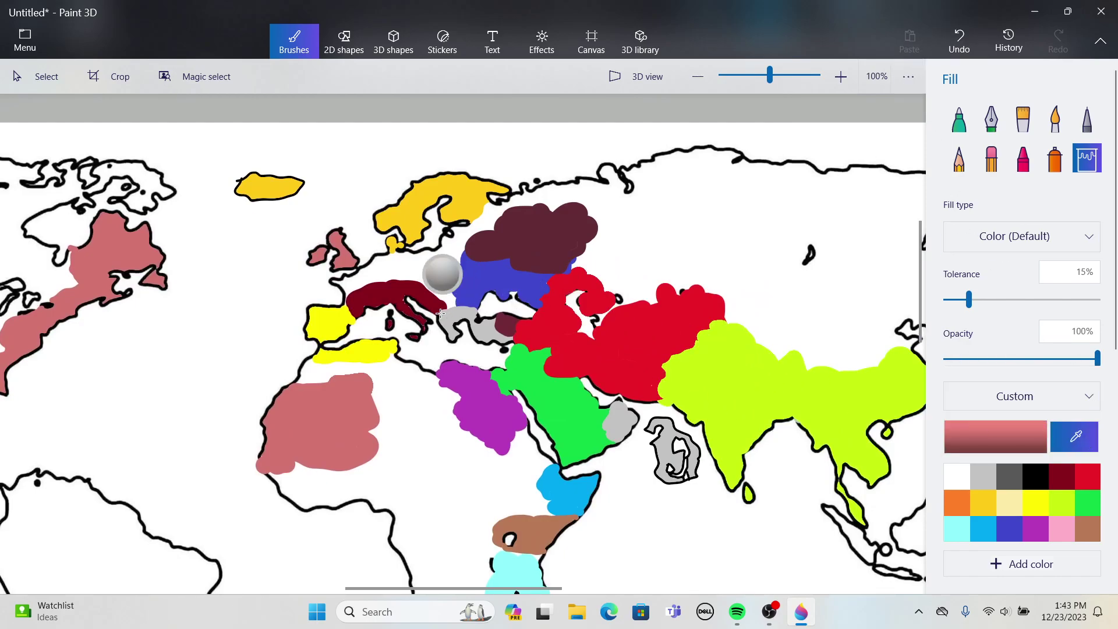
{"action": "left_click", "coordinate": [488, 290]}
{"action": "scroll", "coordinate": [524, 291], "scroll_direction": "up", "scroll_amount": 2}
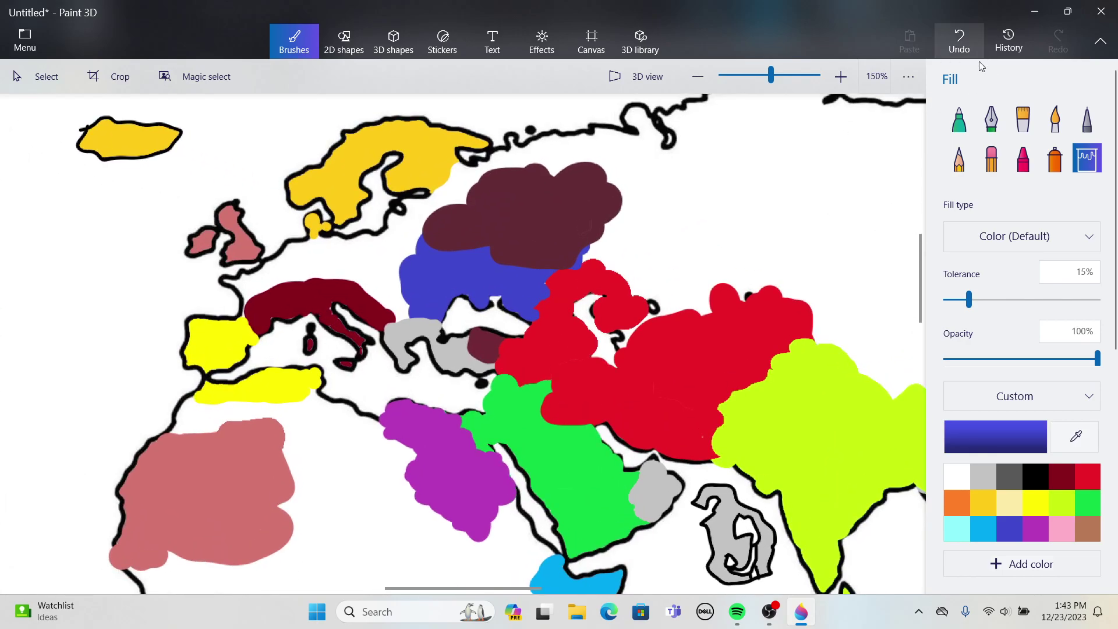
{"action": "scroll", "coordinate": [554, 358], "scroll_direction": "up", "scroll_amount": 2}
{"action": "scroll", "coordinate": [525, 338], "scroll_direction": "down", "scroll_amount": 3}
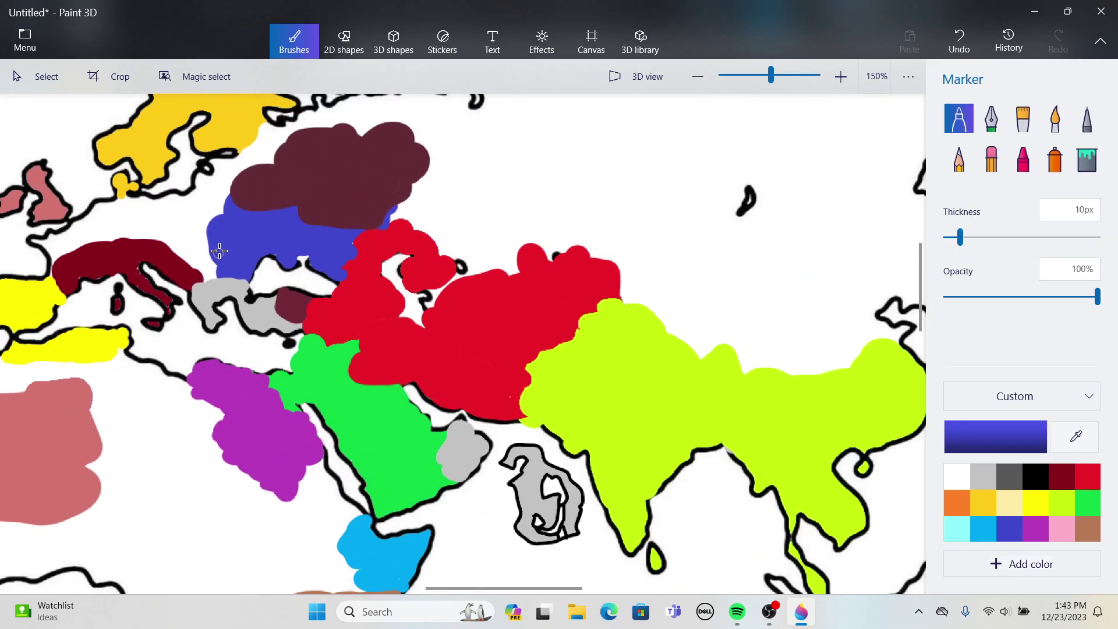
{"action": "scroll", "coordinate": [317, 307], "scroll_direction": "up", "scroll_amount": 4}
{"action": "mouse_move", "coordinate": [318, 307]}
{"action": "left_mouse_down"}
{"action": "mouse_move", "coordinate": [316, 337]}
{"action": "mouse_move", "coordinate": [326, 325]}
{"action": "mouse_move", "coordinate": [326, 338]}
{"action": "mouse_move", "coordinate": [301, 353]}
{"action": "mouse_move", "coordinate": [302, 336]}
{"action": "mouse_move", "coordinate": [299, 363]}
{"action": "mouse_move", "coordinate": [304, 324]}
{"action": "mouse_move", "coordinate": [287, 302]}
{"action": "mouse_move", "coordinate": [303, 340]}
{"action": "mouse_move", "coordinate": [298, 280]}
{"action": "mouse_move", "coordinate": [314, 322]}
{"action": "mouse_move", "coordinate": [309, 295]}
{"action": "mouse_move", "coordinate": [240, 284]}
{"action": "mouse_move", "coordinate": [273, 261]}
{"action": "mouse_move", "coordinate": [260, 305]}
{"action": "mouse_move", "coordinate": [279, 308]}
{"action": "mouse_move", "coordinate": [257, 315]}
{"action": "mouse_move", "coordinate": [278, 322]}
{"action": "mouse_move", "coordinate": [235, 297]}
{"action": "mouse_move", "coordinate": [198, 251]}
{"action": "mouse_move", "coordinate": [218, 238]}
{"action": "mouse_move", "coordinate": [319, 235]}
{"action": "mouse_move", "coordinate": [282, 238]}
{"action": "mouse_move", "coordinate": [254, 258]}
{"action": "mouse_move", "coordinate": [284, 258]}
{"action": "mouse_move", "coordinate": [244, 262]}
{"action": "mouse_move", "coordinate": [325, 258]}
{"action": "mouse_move", "coordinate": [282, 266]}
{"action": "mouse_move", "coordinate": [258, 255]}
{"action": "mouse_move", "coordinate": [258, 268]}
{"action": "mouse_move", "coordinate": [223, 254]}
{"action": "left_mouse_up"}
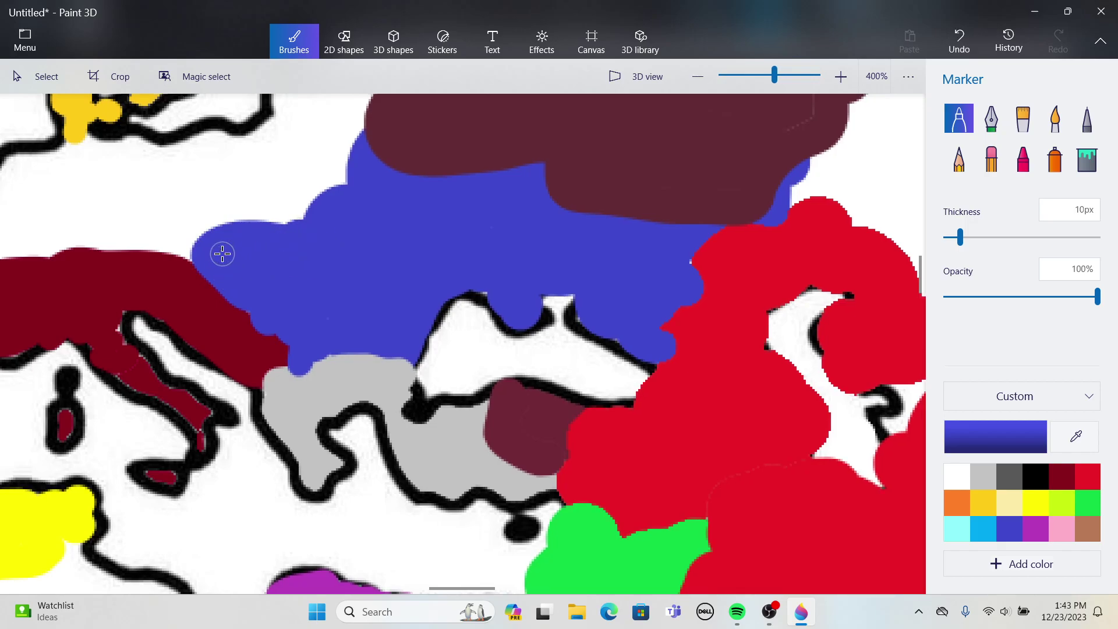
- Sample the Central Asian red and extend that territory along the land east of the Caspian Sea and northward with the Marker
{"action": "scroll", "coordinate": [222, 254], "scroll_direction": "down", "scroll_amount": 6}
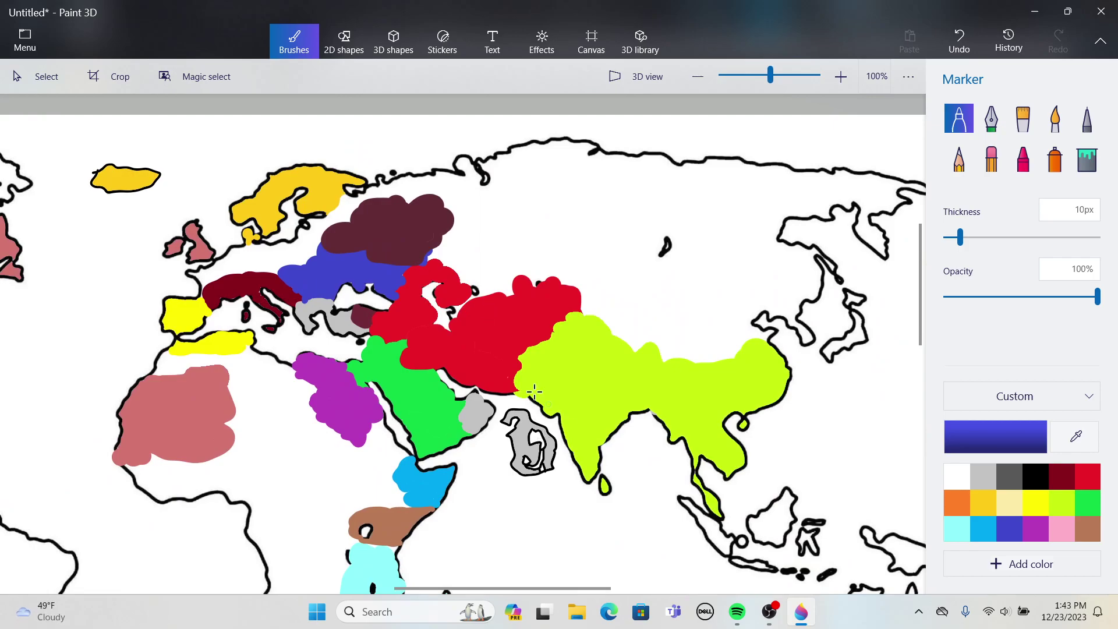
{"action": "scroll", "coordinate": [542, 398], "scroll_direction": "up", "scroll_amount": 1}
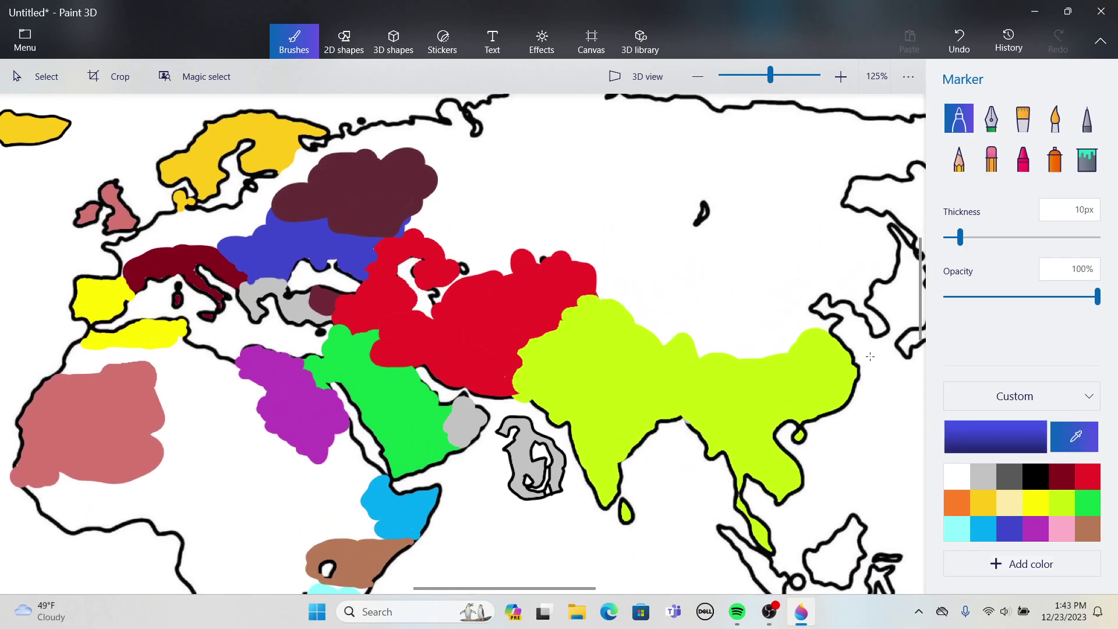
{"action": "left_click", "coordinate": [481, 294]}
{"action": "scroll", "coordinate": [449, 302], "scroll_direction": "up", "scroll_amount": 4}
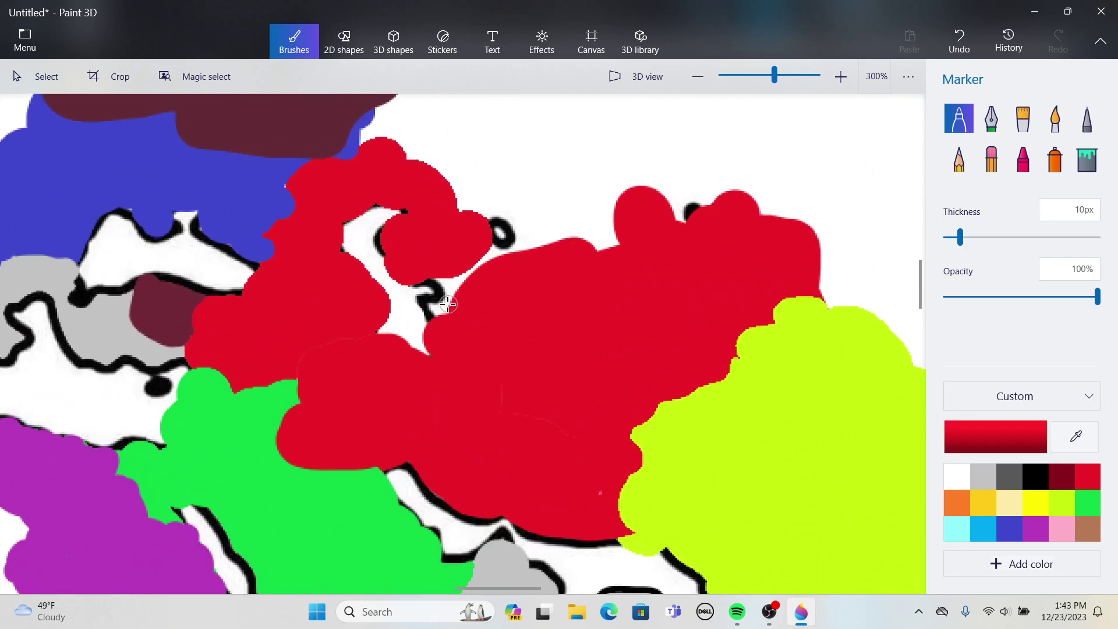
{"action": "mouse_move", "coordinate": [444, 313]}
{"action": "left_mouse_down"}
{"action": "mouse_move", "coordinate": [429, 306]}
{"action": "mouse_move", "coordinate": [449, 282]}
{"action": "mouse_move", "coordinate": [437, 274]}
{"action": "mouse_move", "coordinate": [475, 270]}
{"action": "mouse_move", "coordinate": [460, 293]}
{"action": "mouse_move", "coordinate": [452, 275]}
{"action": "left_mouse_up"}
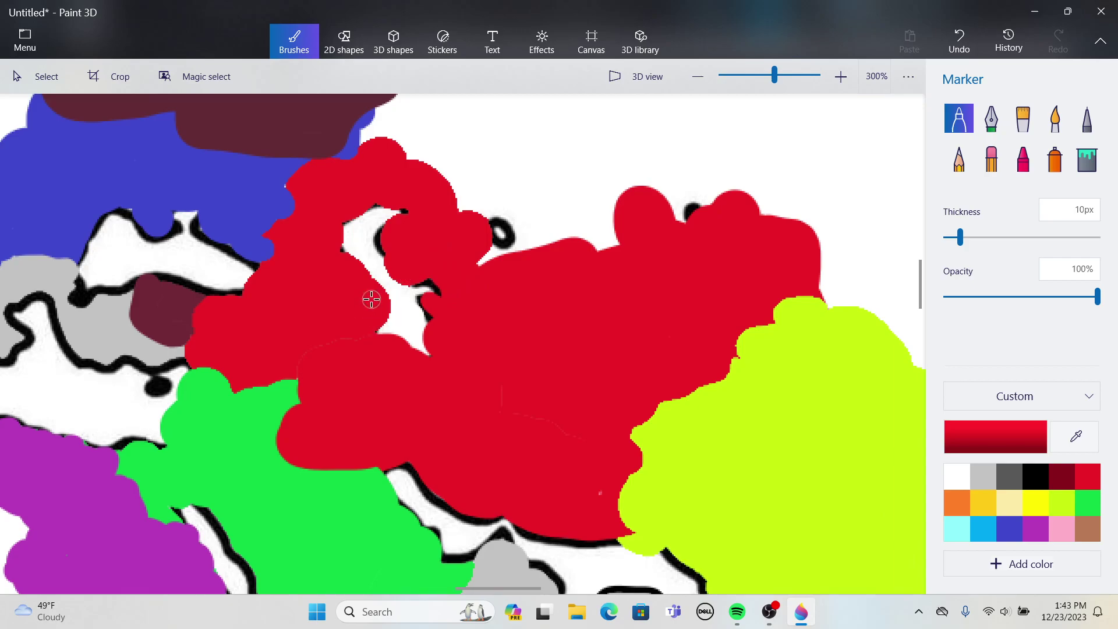
{"action": "mouse_move", "coordinate": [488, 241]}
{"action": "left_mouse_down"}
{"action": "mouse_move", "coordinate": [481, 269]}
{"action": "mouse_move", "coordinate": [478, 255]}
{"action": "mouse_move", "coordinate": [501, 271]}
{"action": "mouse_move", "coordinate": [481, 254]}
{"action": "mouse_move", "coordinate": [557, 239]}
{"action": "mouse_move", "coordinate": [599, 250]}
{"action": "mouse_move", "coordinate": [614, 234]}
{"action": "mouse_move", "coordinate": [576, 276]}
{"action": "mouse_move", "coordinate": [595, 242]}
{"action": "mouse_move", "coordinate": [650, 224]}
{"action": "mouse_move", "coordinate": [582, 273]}
{"action": "mouse_move", "coordinate": [618, 263]}
{"action": "mouse_move", "coordinate": [582, 290]}
{"action": "mouse_move", "coordinate": [603, 246]}
{"action": "mouse_move", "coordinate": [593, 207]}
{"action": "mouse_move", "coordinate": [603, 243]}
{"action": "mouse_move", "coordinate": [608, 226]}
{"action": "mouse_move", "coordinate": [592, 265]}
{"action": "mouse_move", "coordinate": [597, 211]}
{"action": "mouse_move", "coordinate": [591, 244]}
{"action": "mouse_move", "coordinate": [629, 242]}
{"action": "mouse_move", "coordinate": [635, 222]}
{"action": "mouse_move", "coordinate": [607, 223]}
{"action": "mouse_move", "coordinate": [606, 189]}
{"action": "mouse_move", "coordinate": [624, 185]}
{"action": "mouse_move", "coordinate": [613, 194]}
{"action": "mouse_move", "coordinate": [619, 217]}
{"action": "mouse_move", "coordinate": [624, 152]}
{"action": "mouse_move", "coordinate": [628, 203]}
{"action": "mouse_move", "coordinate": [647, 170]}
{"action": "mouse_move", "coordinate": [641, 183]}
{"action": "mouse_move", "coordinate": [630, 111]}
{"action": "mouse_move", "coordinate": [629, 187]}
{"action": "left_mouse_up"}
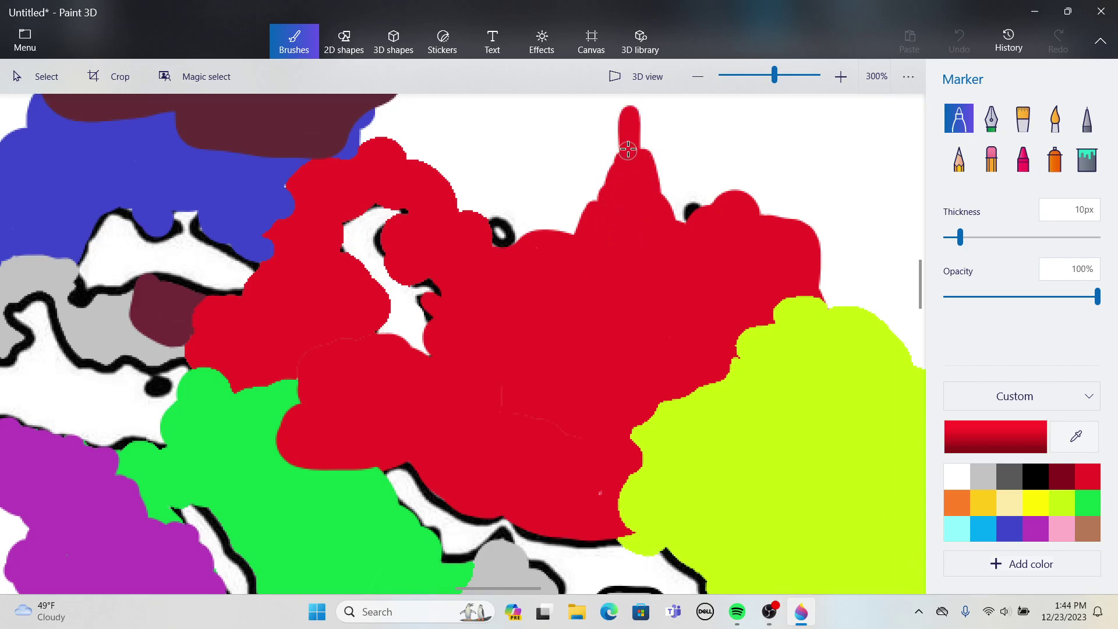
- Outline a pointed northern extension of the red Central Asian territory and fill the enclosed gap with red
{"action": "mouse_move", "coordinate": [634, 116]}
{"action": "left_mouse_down"}
{"action": "mouse_move", "coordinate": [662, 159]}
{"action": "mouse_move", "coordinate": [677, 145]}
{"action": "mouse_move", "coordinate": [661, 134]}
{"action": "mouse_move", "coordinate": [661, 197]}
{"action": "mouse_move", "coordinate": [674, 219]}
{"action": "mouse_move", "coordinate": [641, 87]}
{"action": "mouse_move", "coordinate": [643, 150]}
{"action": "mouse_move", "coordinate": [648, 114]}
{"action": "mouse_move", "coordinate": [694, 152]}
{"action": "left_mouse_up"}
{"action": "scroll", "coordinate": [643, 137], "scroll_direction": "down", "scroll_amount": 4}
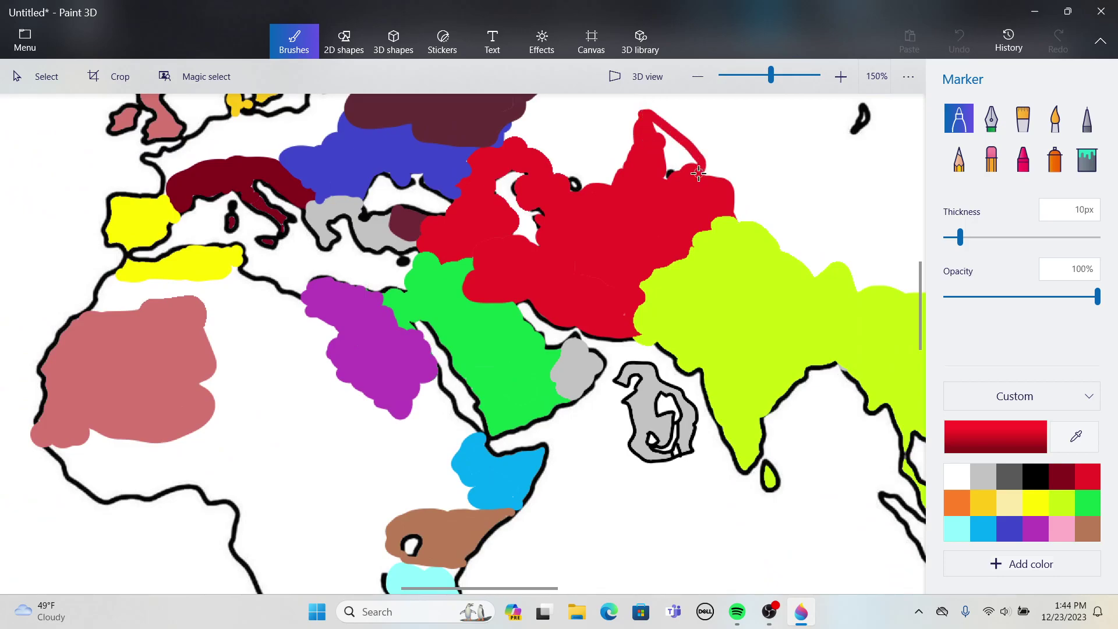
{"action": "left_click", "coordinate": [1086, 158]}
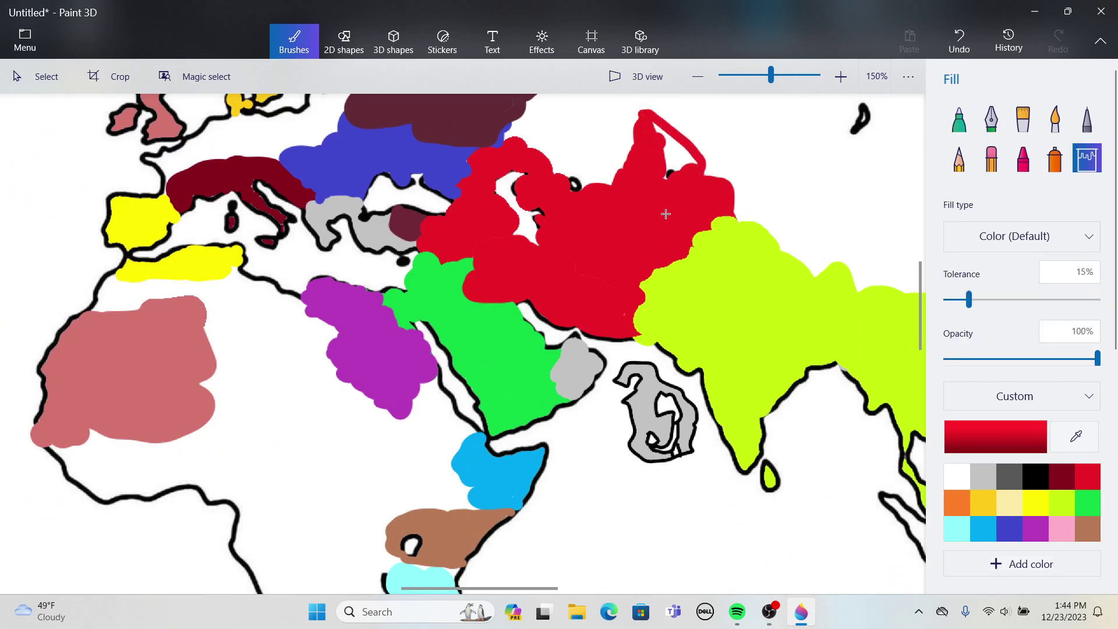
{"action": "left_click", "coordinate": [673, 149]}
- Widen the red northern extension eastward with a new Marker border and fill the enclosed area red
{"action": "left_click", "coordinate": [959, 119]}
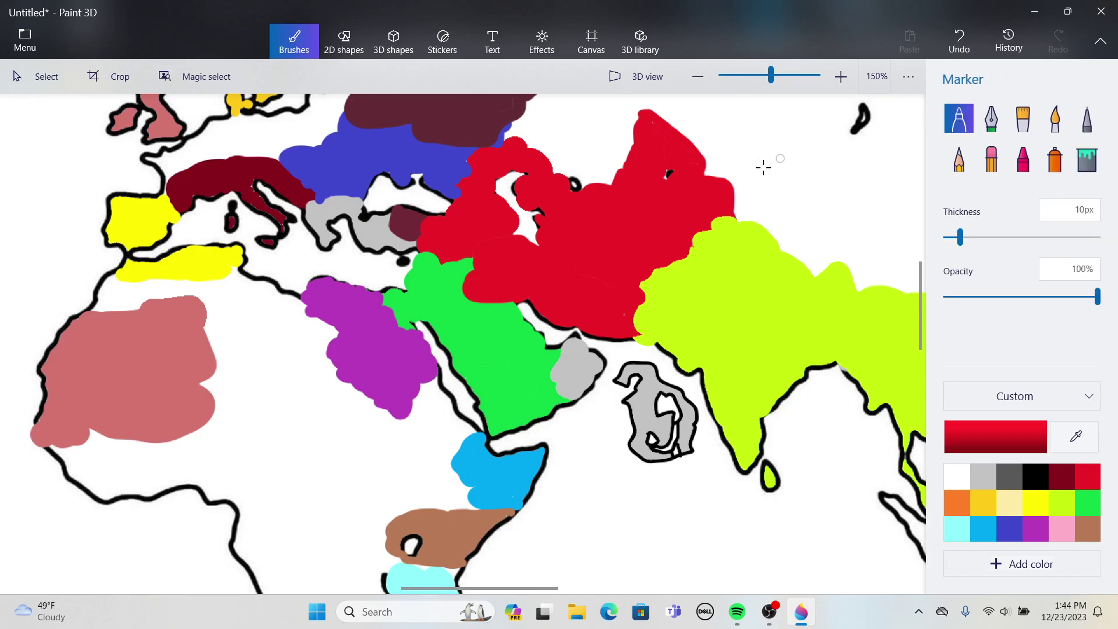
{"action": "mouse_move", "coordinate": [654, 111]}
{"action": "left_mouse_down"}
{"action": "mouse_move", "coordinate": [711, 117]}
{"action": "mouse_move", "coordinate": [732, 194]}
{"action": "left_mouse_up"}
{"action": "left_click", "coordinate": [1087, 159]}
{"action": "left_click", "coordinate": [699, 144]}
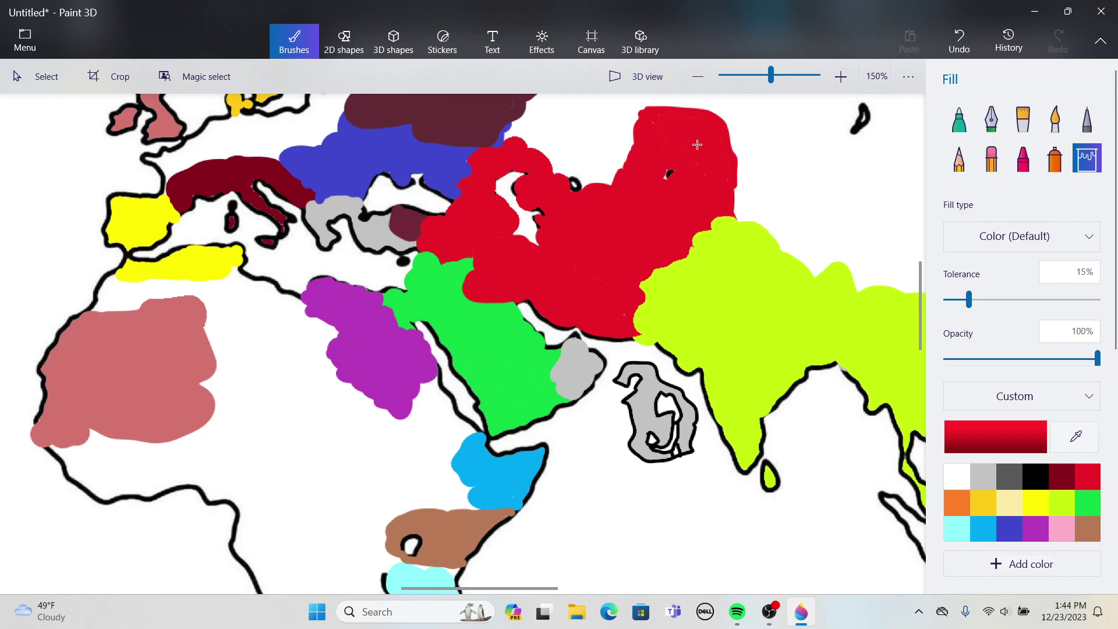
- Touch up the red territory's edge with the Marker where it meets the blue one near the Black Sea
{"action": "left_click", "coordinate": [959, 119]}
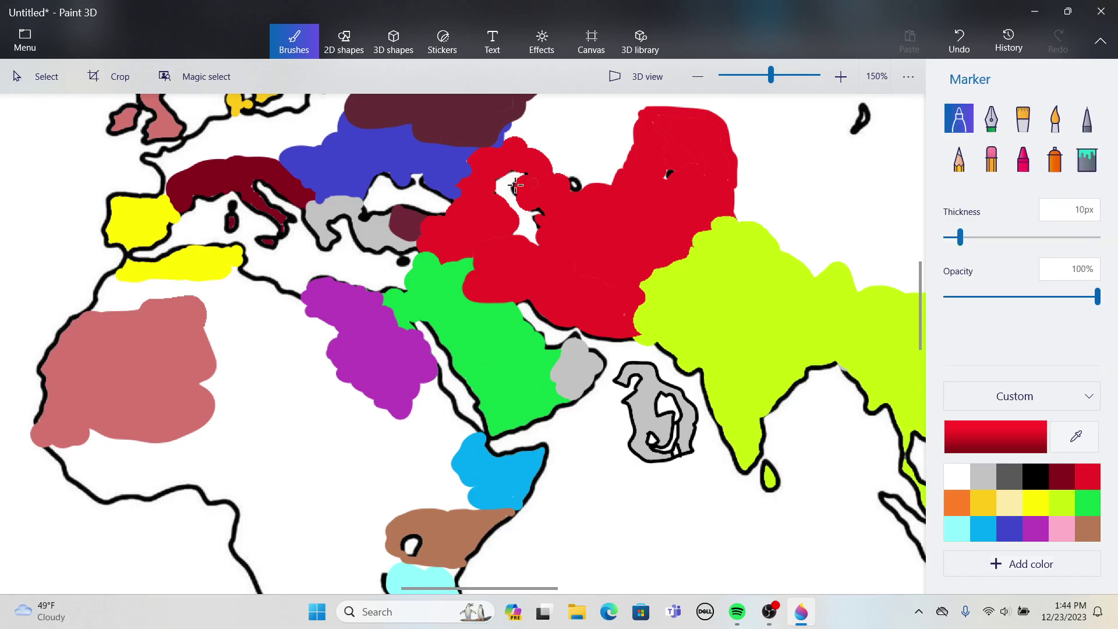
{"action": "scroll", "coordinate": [475, 176], "scroll_direction": "up", "scroll_amount": 2}
{"action": "scroll", "coordinate": [475, 176], "scroll_direction": "up", "scroll_amount": 2}
{"action": "mouse_move", "coordinate": [452, 180]}
{"action": "left_mouse_down"}
{"action": "mouse_move", "coordinate": [480, 127]}
{"action": "mouse_move", "coordinate": [464, 125]}
{"action": "mouse_move", "coordinate": [456, 142]}
{"action": "mouse_move", "coordinate": [464, 163]}
{"action": "mouse_move", "coordinate": [477, 142]}
{"action": "mouse_move", "coordinate": [470, 175]}
{"action": "mouse_move", "coordinate": [440, 199]}
{"action": "mouse_move", "coordinate": [449, 225]}
{"action": "mouse_move", "coordinate": [443, 215]}
{"action": "left_mouse_up"}
{"action": "scroll", "coordinate": [807, 185], "scroll_direction": "down", "scroll_amount": 2}
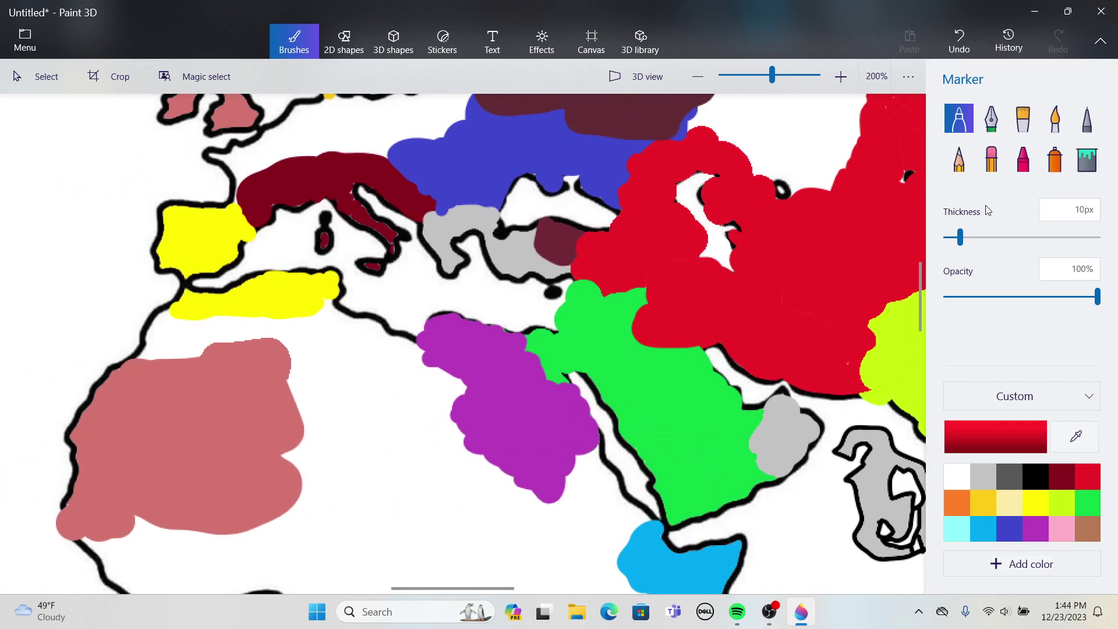
- Sample the blue territory's colour and paint over the red land between the Black and Caspian Seas with a 23 px Marker
{"action": "left_click", "coordinate": [1084, 449]}
{"action": "left_click", "coordinate": [576, 139]}
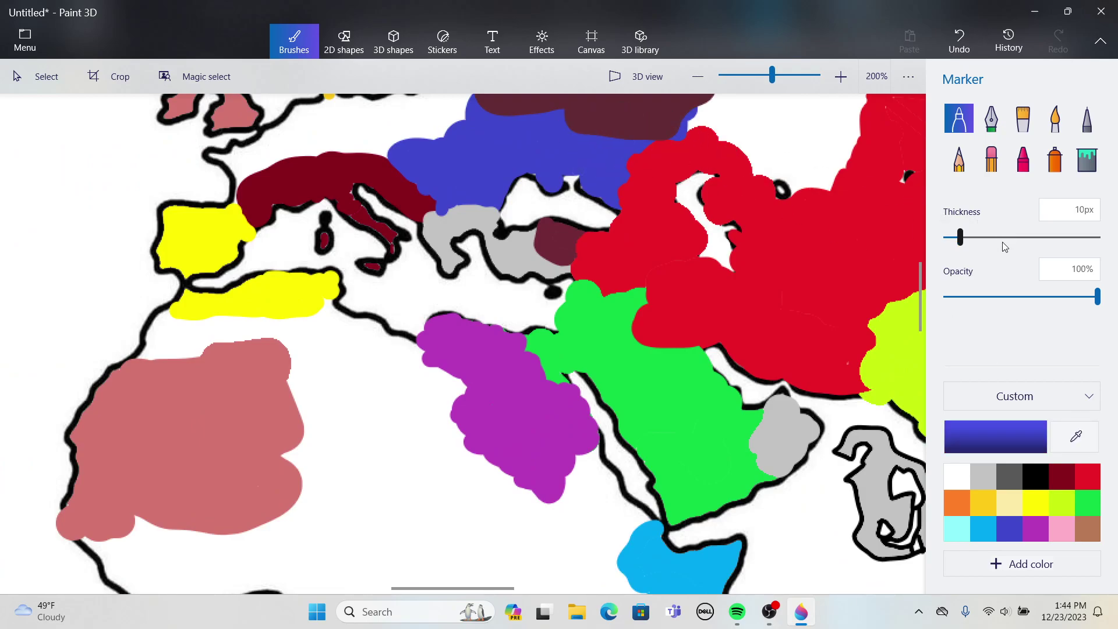
{"action": "scroll", "coordinate": [637, 175], "scroll_direction": "up", "scroll_amount": 2}
{"action": "mouse_move", "coordinate": [637, 175]}
{"action": "left_mouse_down"}
{"action": "mouse_move", "coordinate": [687, 190]}
{"action": "mouse_move", "coordinate": [674, 178]}
{"action": "mouse_move", "coordinate": [649, 194]}
{"action": "mouse_move", "coordinate": [750, 239]}
{"action": "left_mouse_up"}
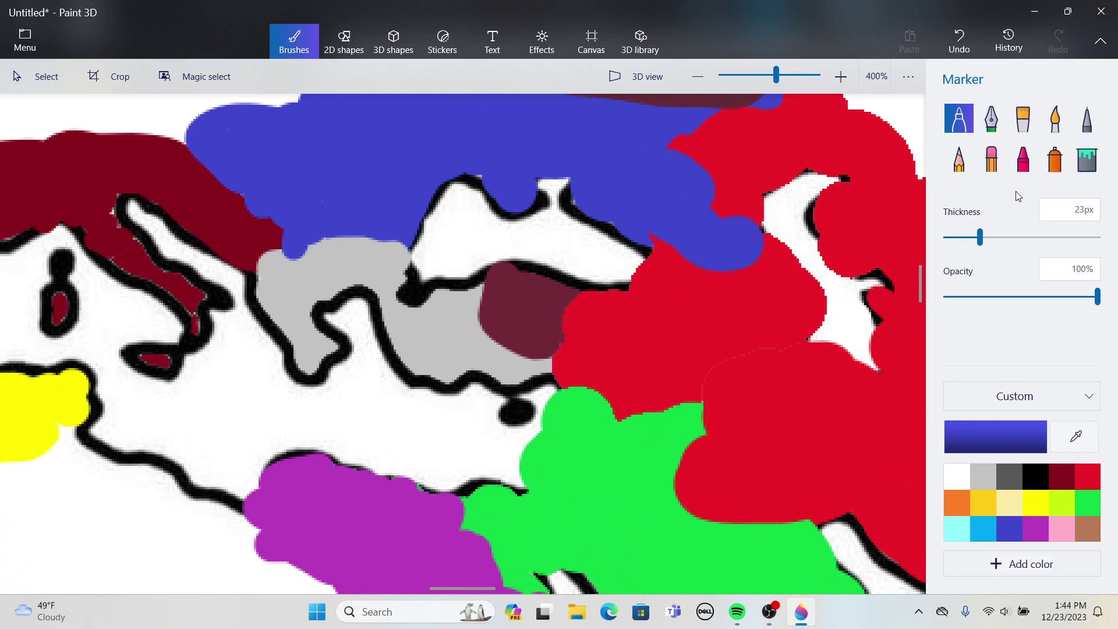
- Paint blue around the Caspian Sea's northeastern shore and fill the remaining enclosed red area north of it with blue
{"action": "mouse_move", "coordinate": [827, 262]}
{"action": "left_mouse_down"}
{"action": "mouse_move", "coordinate": [844, 242]}
{"action": "mouse_move", "coordinate": [891, 227]}
{"action": "mouse_move", "coordinate": [913, 180]}
{"action": "left_mouse_up"}
{"action": "left_click", "coordinate": [847, 249]}
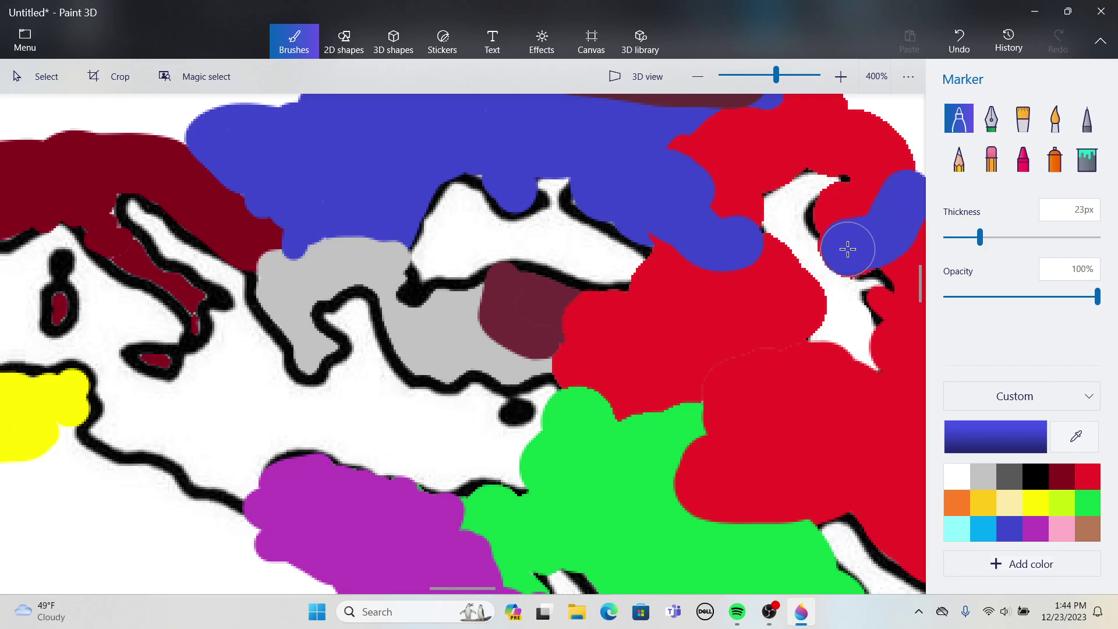
{"action": "left_click", "coordinate": [1088, 169]}
{"action": "left_click", "coordinate": [878, 156]}
- Switch to the Marker and set its thickness to 11 px for work on the red land between the Black and Caspian Seas
{"action": "scroll", "coordinate": [878, 159], "scroll_direction": "down", "scroll_amount": 3}
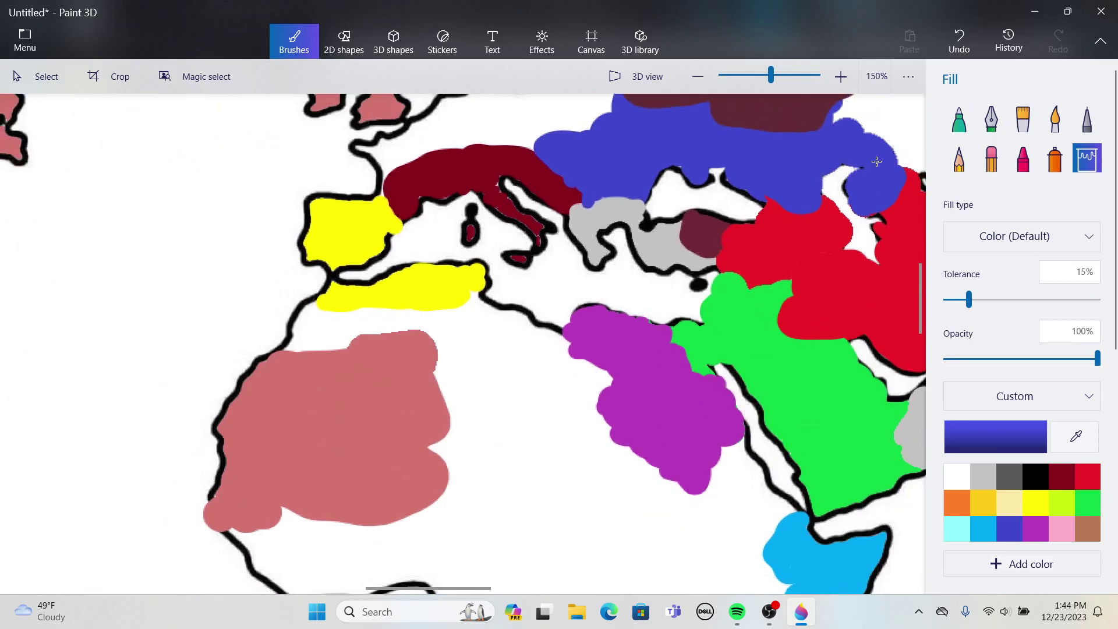
{"action": "scroll", "coordinate": [876, 161], "scroll_direction": "down", "scroll_amount": 5}
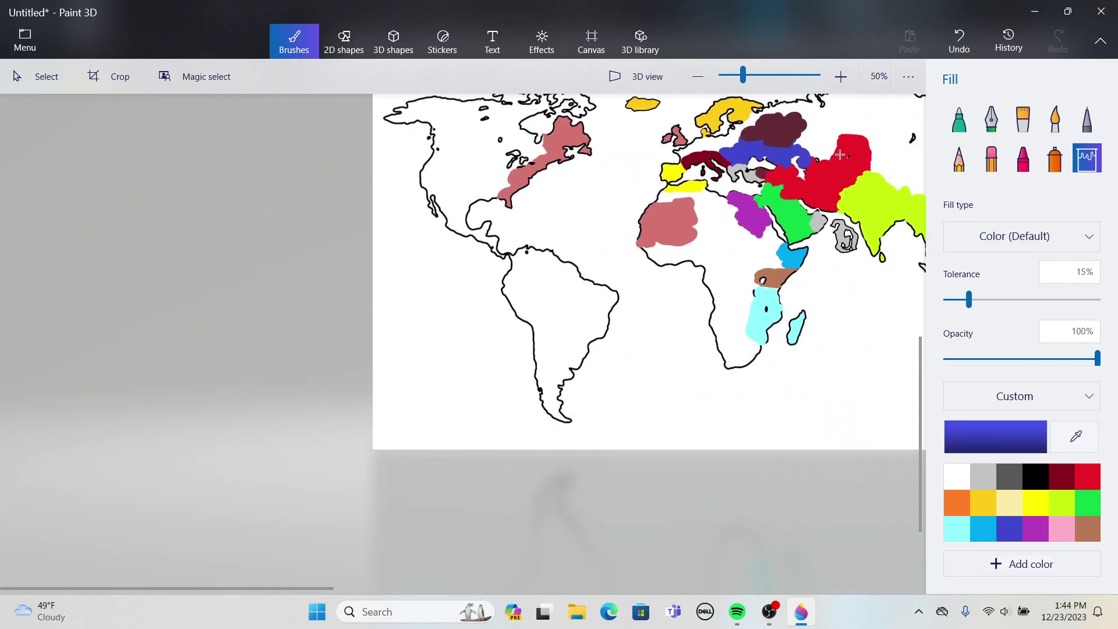
{"action": "scroll", "coordinate": [840, 154], "scroll_direction": "down", "scroll_amount": 2}
{"action": "scroll", "coordinate": [520, 278], "scroll_direction": "up", "scroll_amount": 6}
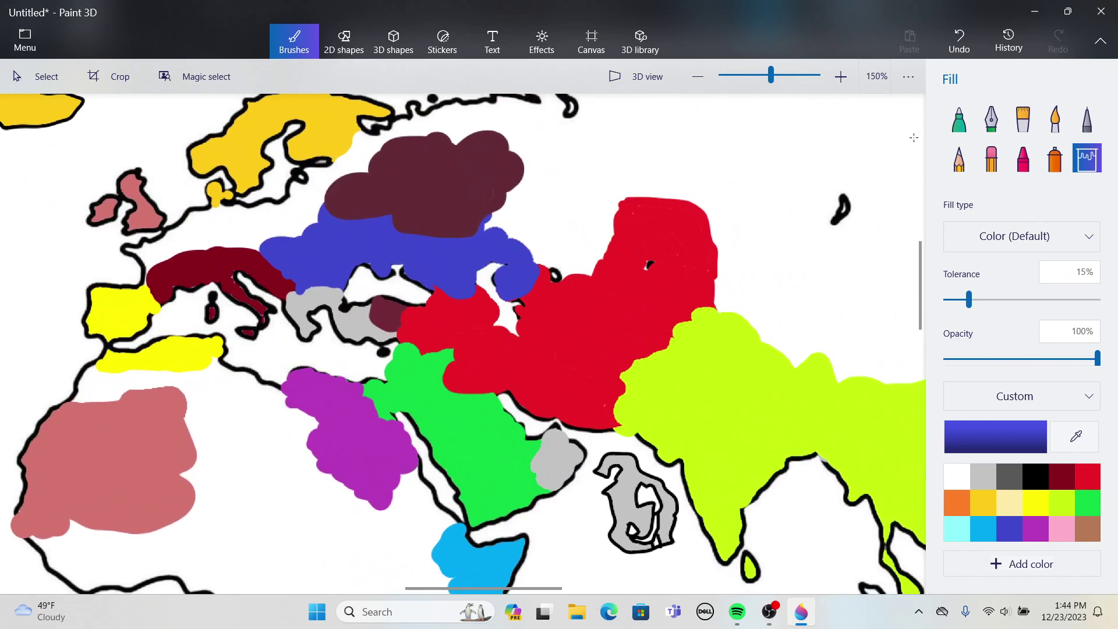
{"action": "left_click", "coordinate": [958, 119]}
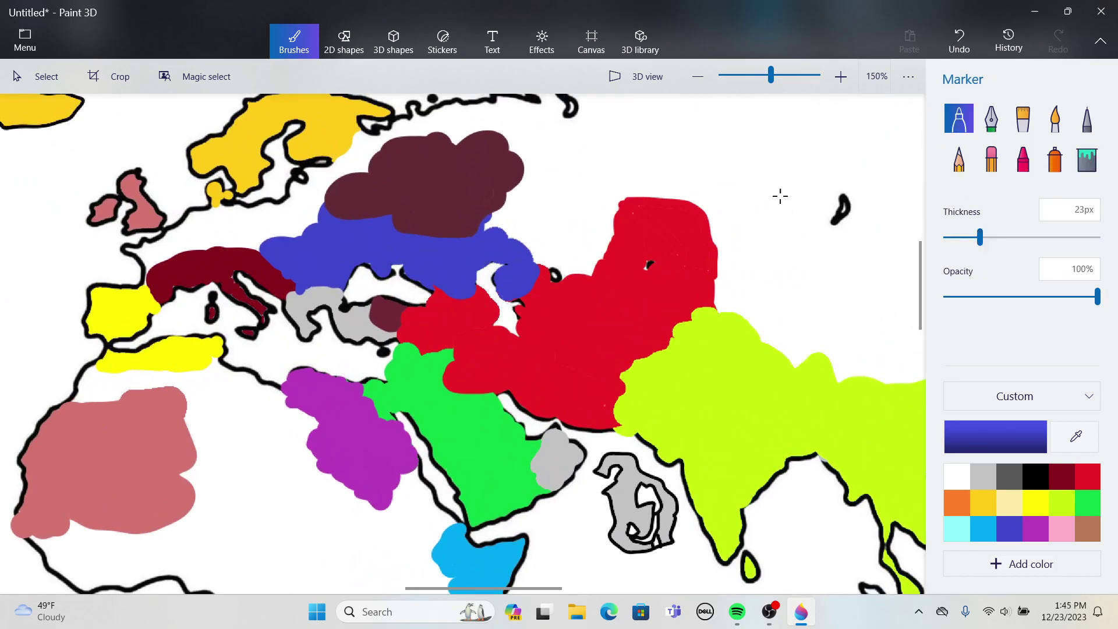
{"action": "left_click_drag", "start_coordinate": [980, 237], "coordinate": [951, 235]}
{"action": "scroll", "coordinate": [514, 326], "scroll_direction": "up", "scroll_amount": 3}
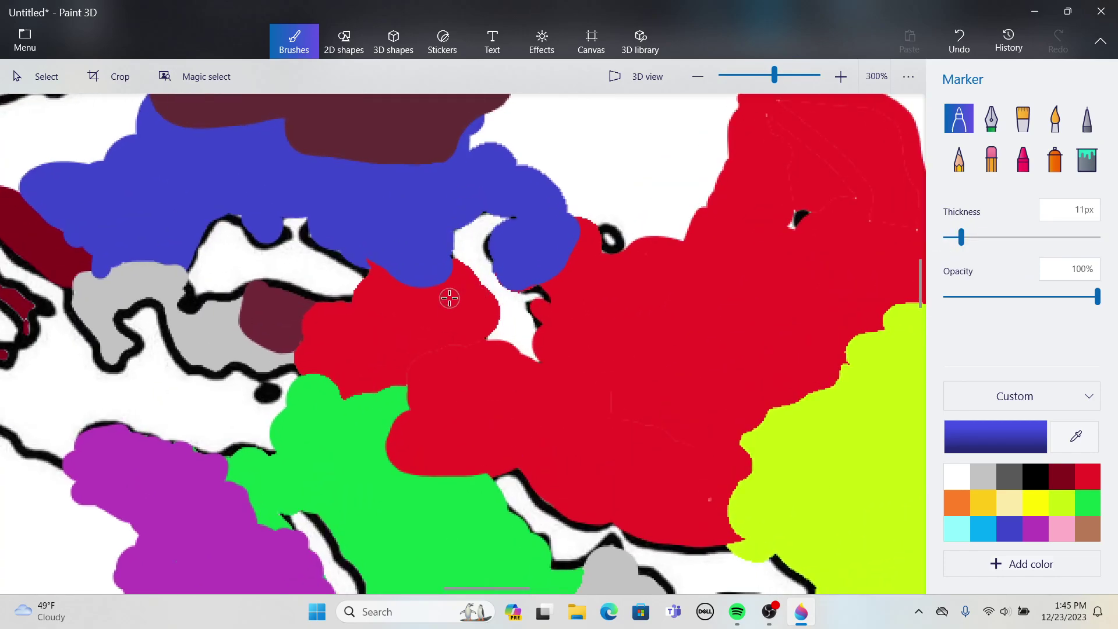
- Draw a blue Marker stroke across the red land between the Black and Caspian Seas
{"action": "left_click", "coordinate": [983, 422]}
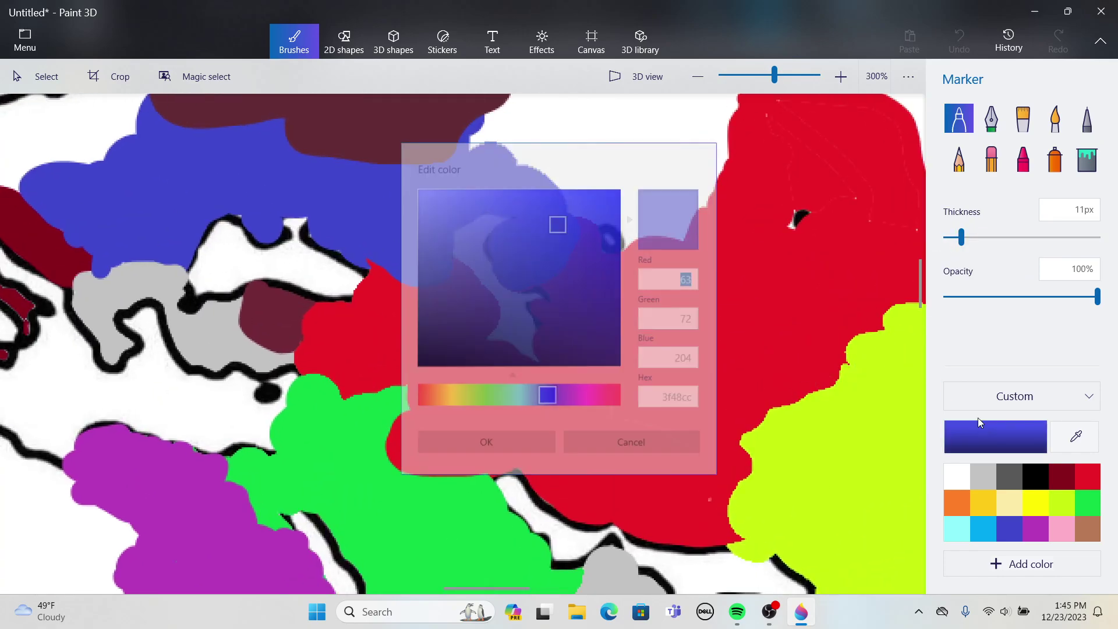
{"action": "left_click", "coordinate": [590, 314]}
{"action": "left_click", "coordinate": [605, 451]}
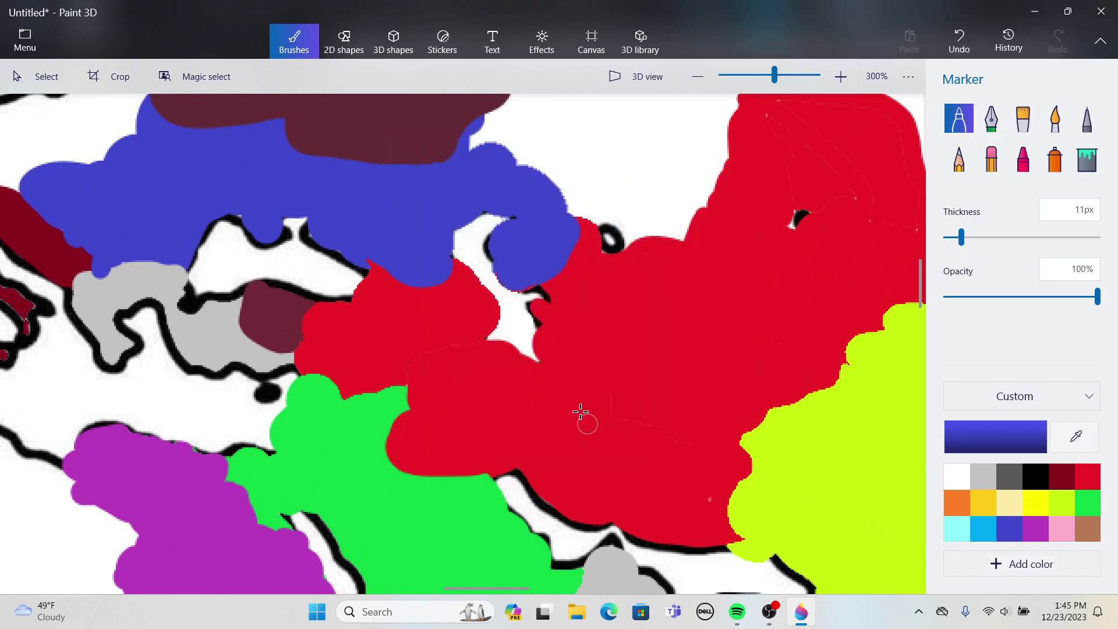
{"action": "left_click_drag", "start_coordinate": [488, 309], "coordinate": [370, 336]}
- Mix a dark navy colour (hex 131856) and draw a border with it from the Caspian shore to the Black Sea coast
{"action": "left_click", "coordinate": [1021, 439]}
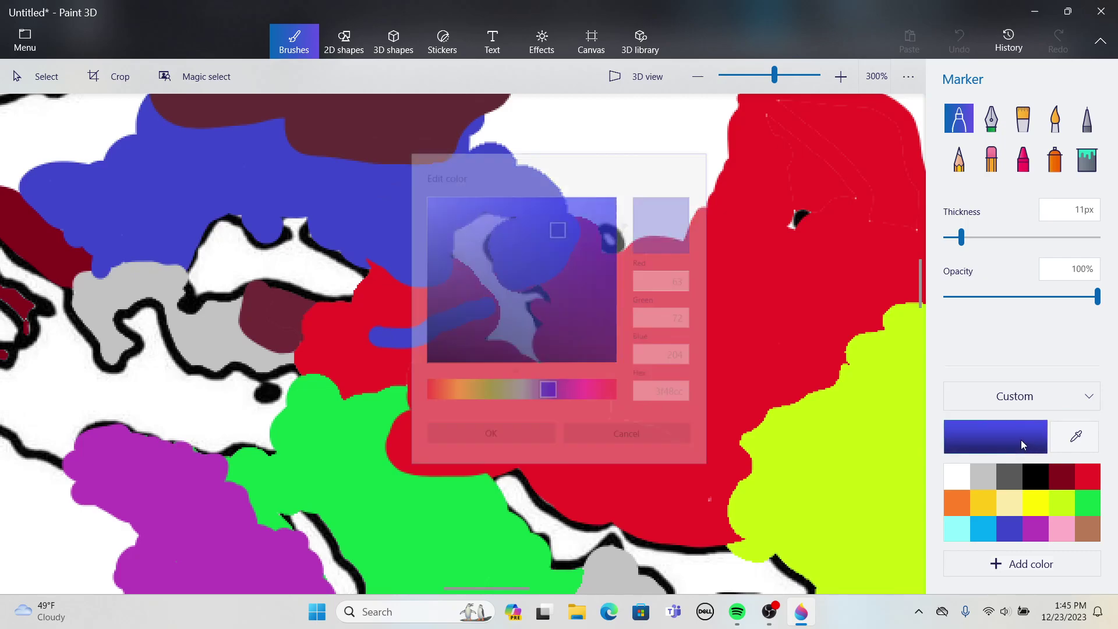
{"action": "left_click", "coordinate": [548, 323]}
{"action": "left_click", "coordinate": [576, 306]}
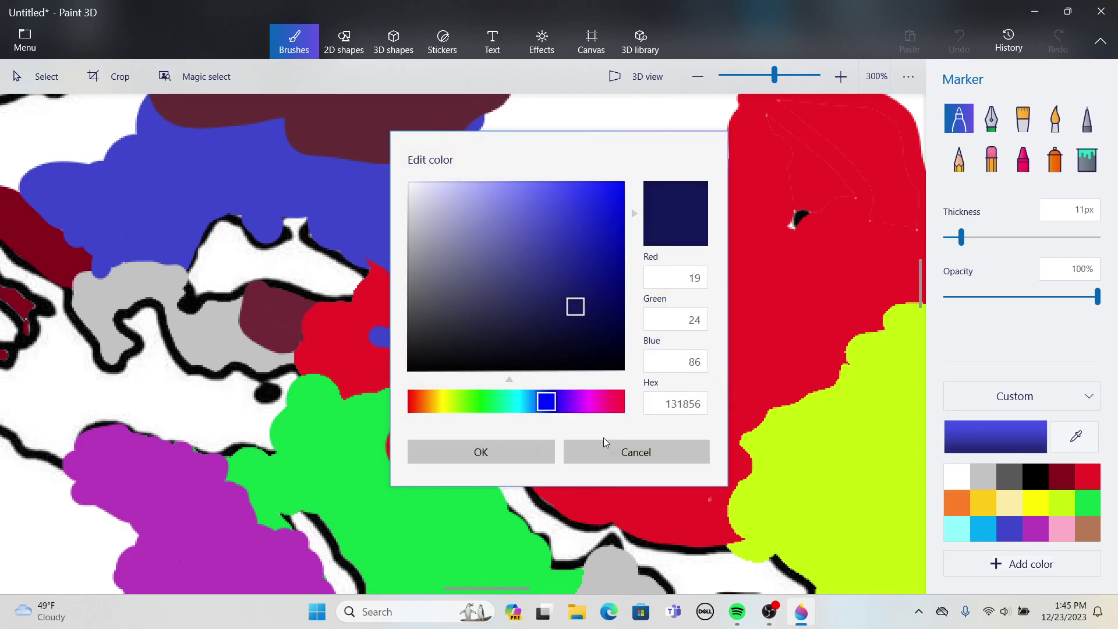
{"action": "left_click", "coordinate": [488, 447]}
{"action": "mouse_move", "coordinate": [452, 330]}
{"action": "left_mouse_down"}
{"action": "mouse_move", "coordinate": [487, 301]}
{"action": "mouse_move", "coordinate": [463, 320]}
{"action": "mouse_move", "coordinate": [349, 345]}
{"action": "mouse_move", "coordinate": [340, 285]}
{"action": "left_mouse_up"}
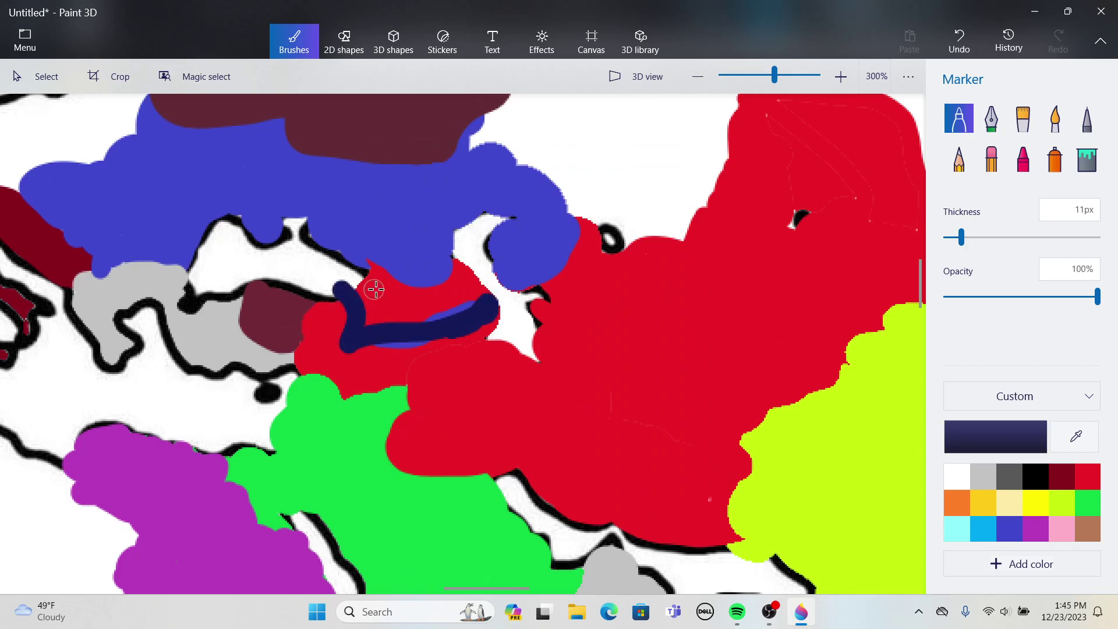
- Fill the red area enclosed by the navy border and the leftover blue strips along it with dark navy
{"action": "left_click", "coordinate": [1086, 160]}
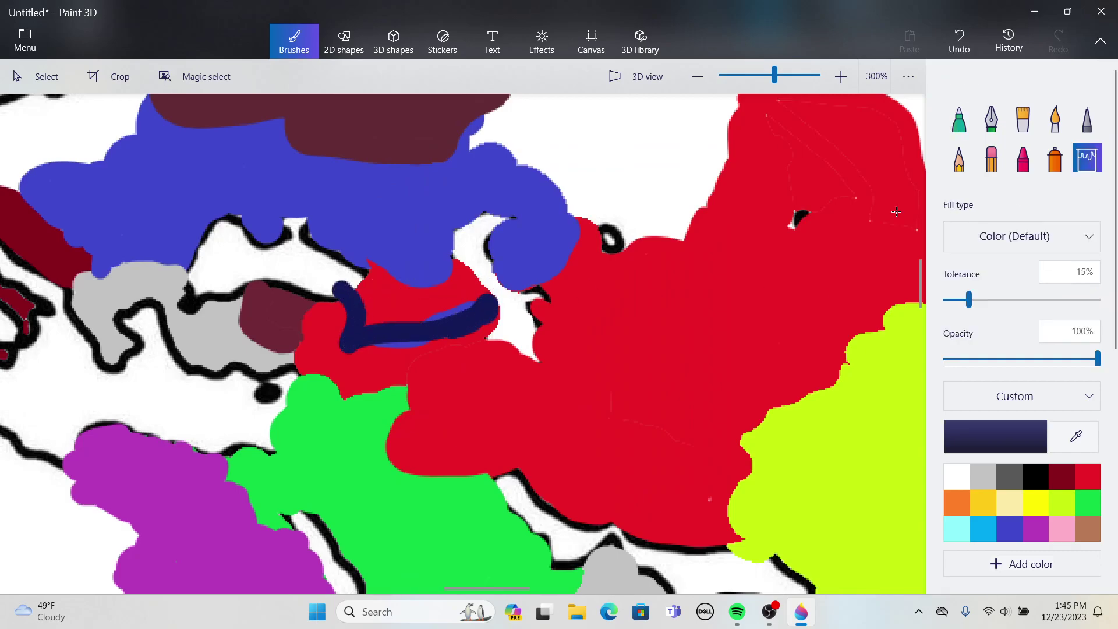
{"action": "left_click", "coordinate": [425, 306]}
{"action": "left_click", "coordinate": [447, 311]}
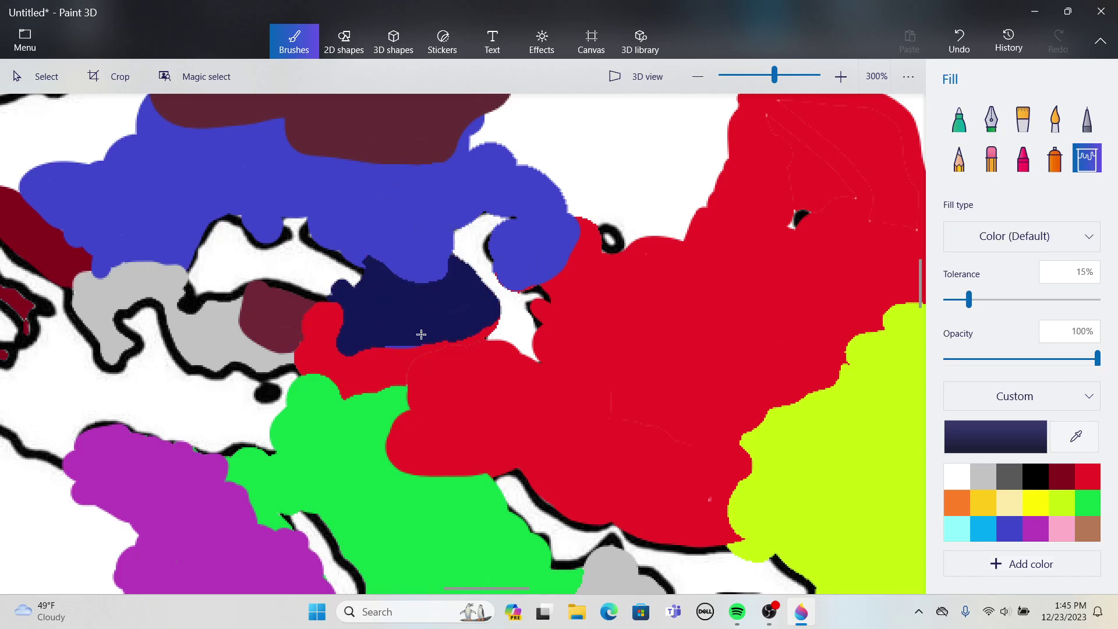
{"action": "left_click", "coordinate": [399, 344]}
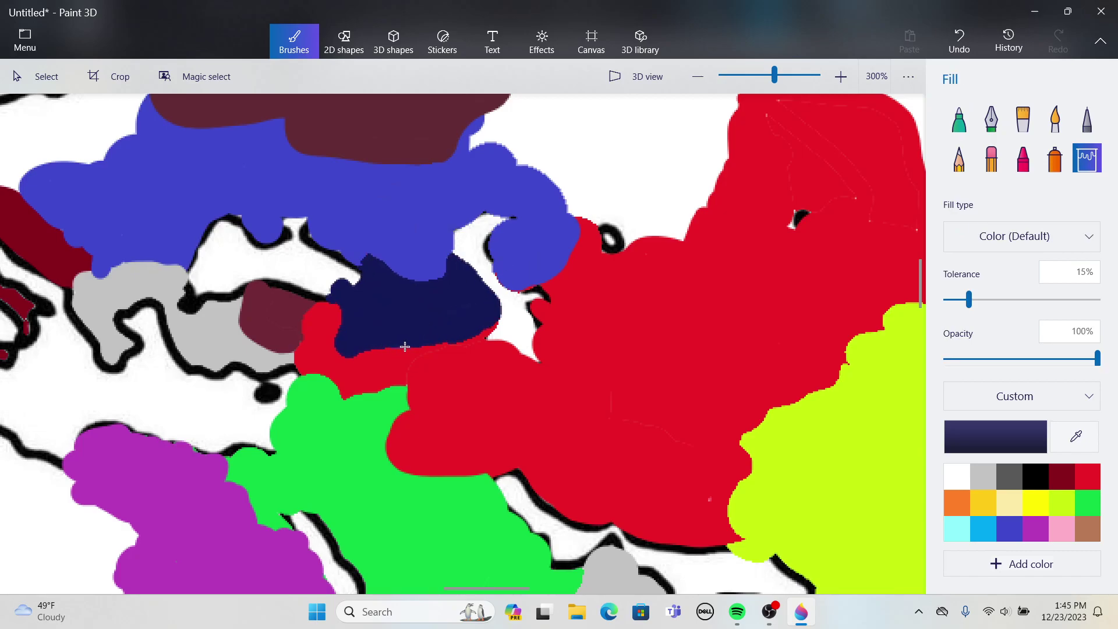
- Sample the rose-pink West African colour, draw a Marker border northeast to the Mediterranean coast, and fill the enclosed white area
{"action": "scroll", "coordinate": [423, 266], "scroll_direction": "down", "scroll_amount": 3}
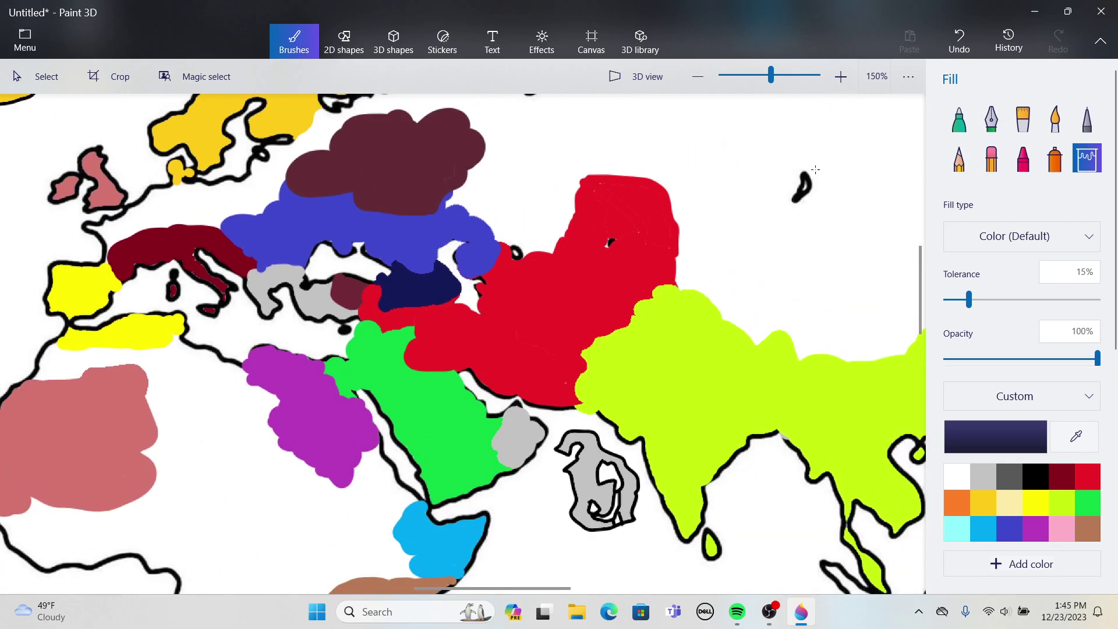
{"action": "scroll", "coordinate": [572, 347], "scroll_direction": "down", "scroll_amount": 3}
{"action": "scroll", "coordinate": [111, 374], "scroll_direction": "down", "scroll_amount": 3}
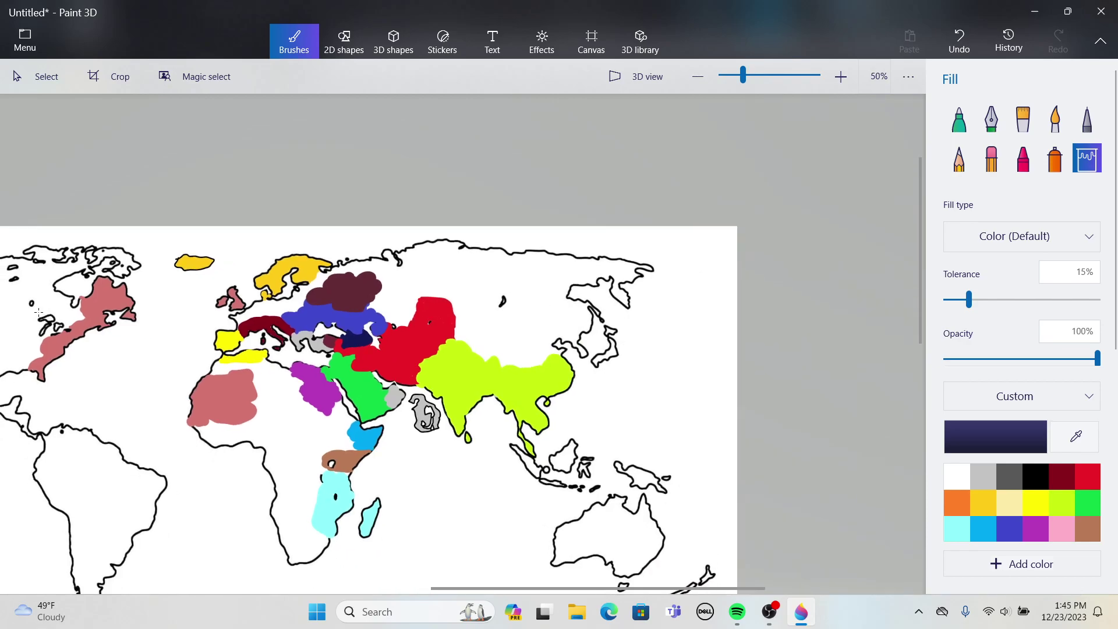
{"action": "scroll", "coordinate": [246, 358], "scroll_direction": "up", "scroll_amount": 5}
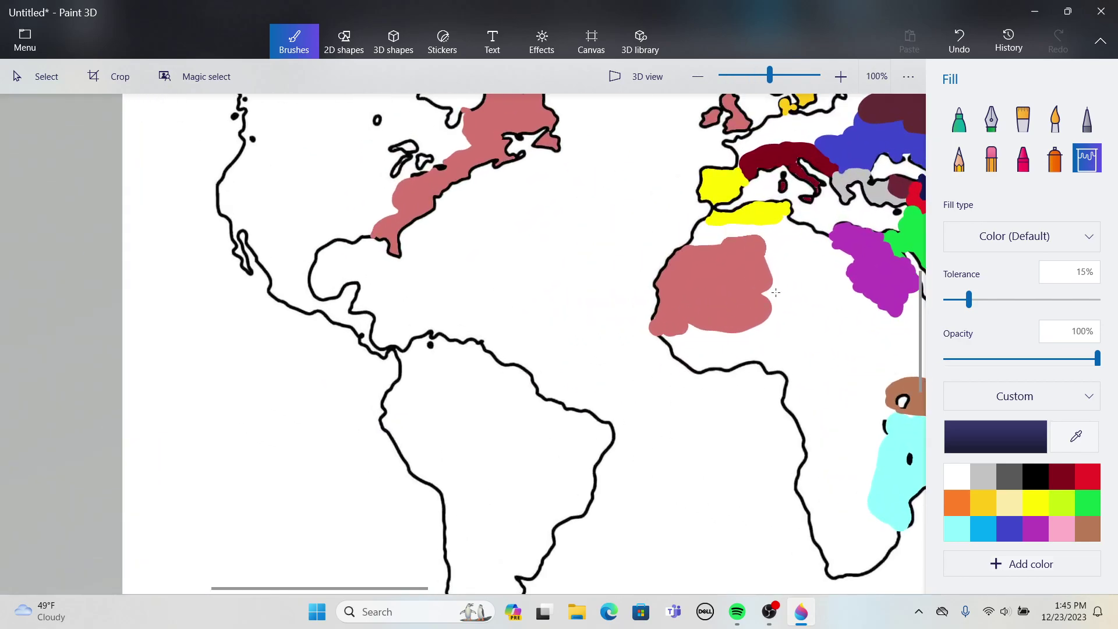
{"action": "left_click", "coordinate": [1076, 437]}
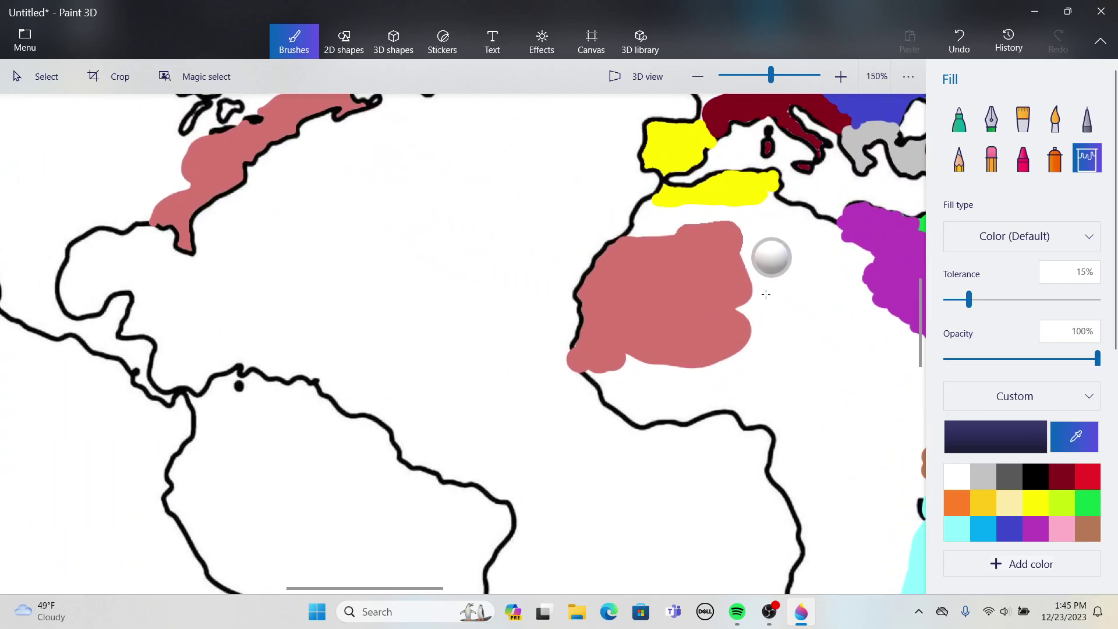
{"action": "left_click", "coordinate": [692, 301]}
{"action": "left_click", "coordinate": [958, 118]}
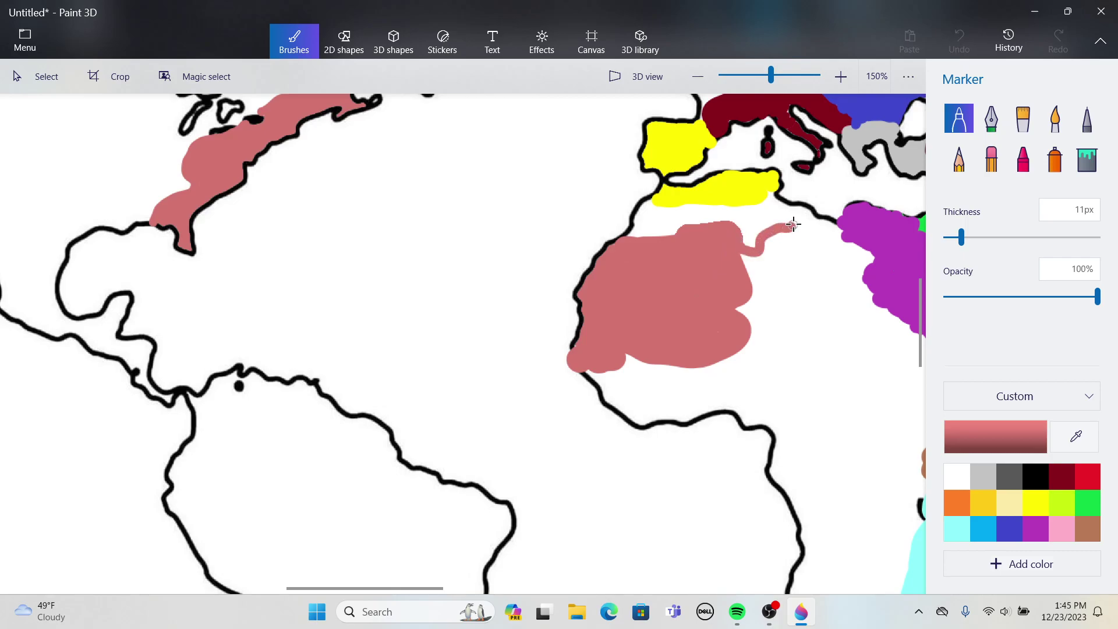
{"action": "left_click", "coordinate": [1087, 158]}
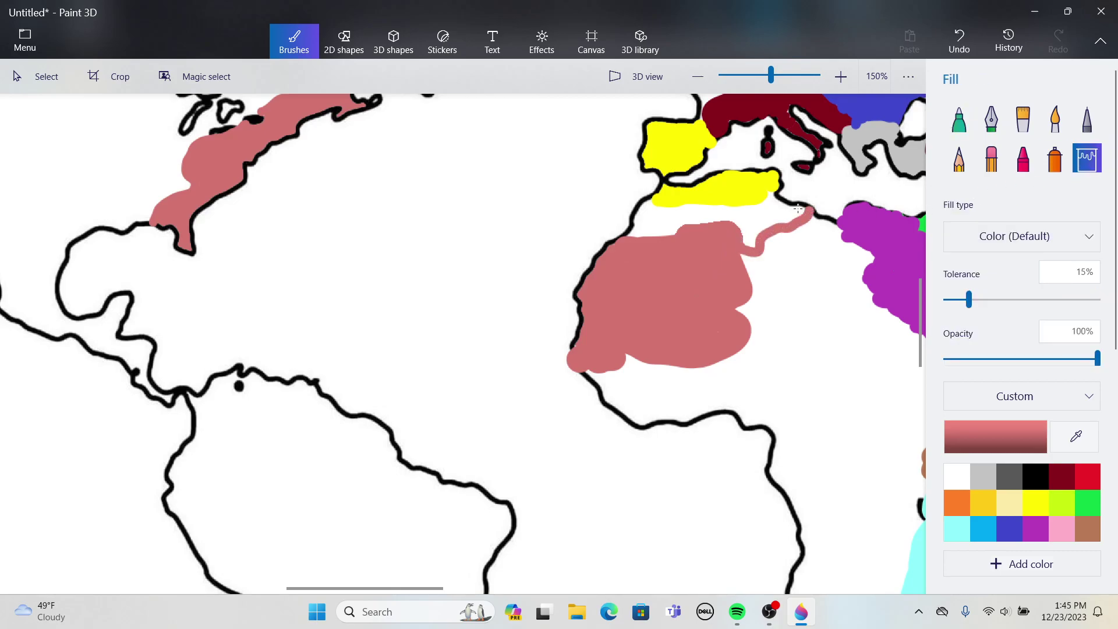
{"action": "left_click", "coordinate": [758, 213]}
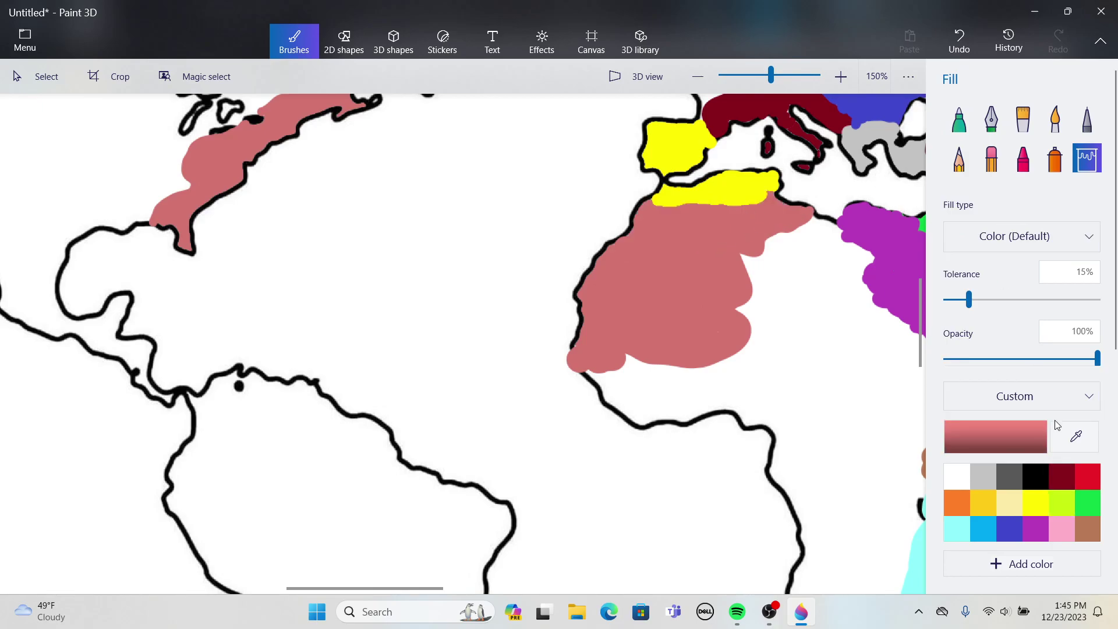
- Sample the yellow North African colour and paint the yellow territory southward and down the Atlantic coast with the Marker
{"action": "left_click", "coordinate": [1076, 436]}
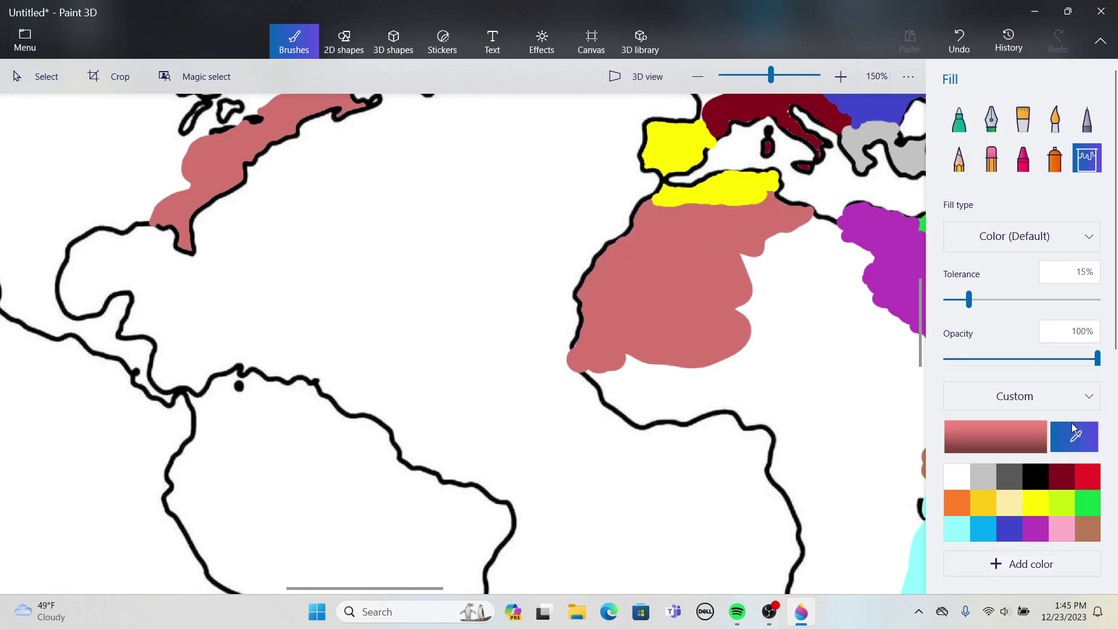
{"action": "left_click", "coordinate": [735, 195]}
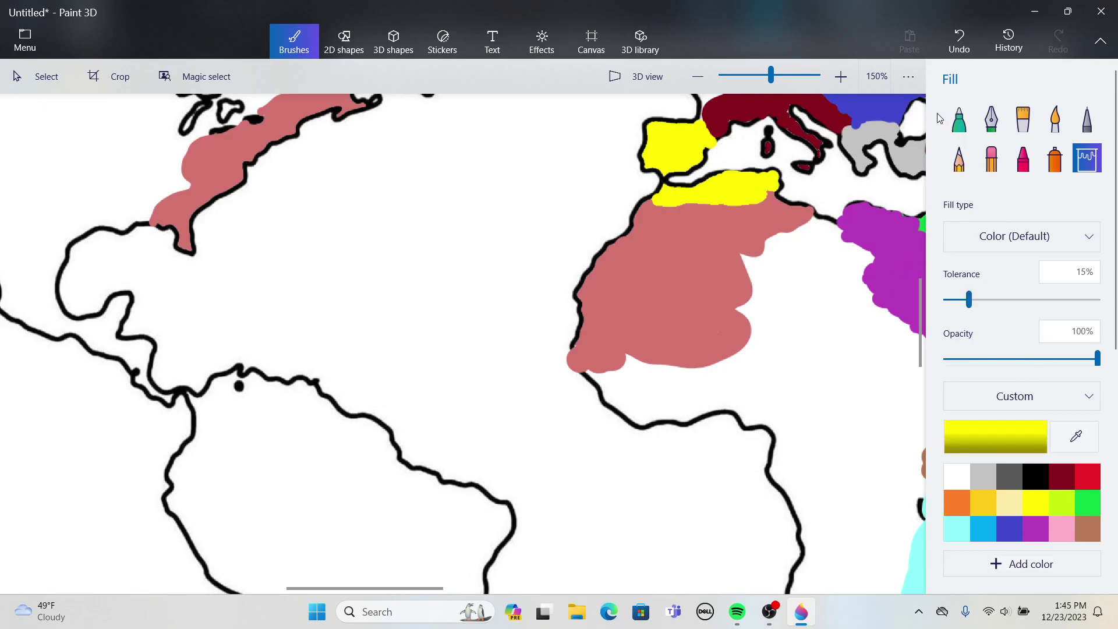
{"action": "left_click", "coordinate": [961, 119]}
{"action": "scroll", "coordinate": [602, 268], "scroll_direction": "up", "scroll_amount": 5}
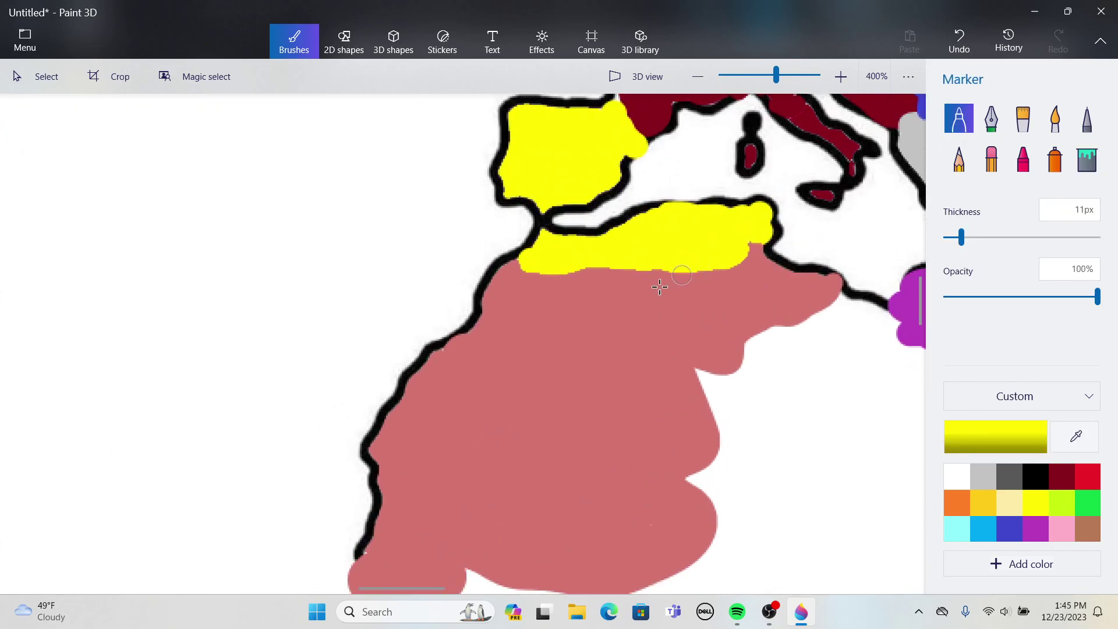
{"action": "mouse_move", "coordinate": [590, 248]}
{"action": "left_mouse_down"}
{"action": "mouse_move", "coordinate": [651, 304]}
{"action": "mouse_move", "coordinate": [700, 321]}
{"action": "mouse_move", "coordinate": [729, 298]}
{"action": "mouse_move", "coordinate": [713, 278]}
{"action": "mouse_move", "coordinate": [648, 299]}
{"action": "left_mouse_up"}
{"action": "left_click_drag", "start_coordinate": [707, 296], "coordinate": [631, 273]}
{"action": "mouse_move", "coordinate": [451, 281]}
{"action": "left_mouse_down"}
{"action": "mouse_move", "coordinate": [424, 305]}
{"action": "mouse_move", "coordinate": [429, 337]}
{"action": "mouse_move", "coordinate": [464, 341]}
{"action": "mouse_move", "coordinate": [482, 275]}
{"action": "mouse_move", "coordinate": [453, 289]}
{"action": "mouse_move", "coordinate": [464, 315]}
{"action": "left_mouse_up"}
- Sample the rose-pink colour and touch up the border between the two southern lobes of the yellow North African territory
{"action": "scroll", "coordinate": [464, 314], "scroll_direction": "down", "scroll_amount": 6}
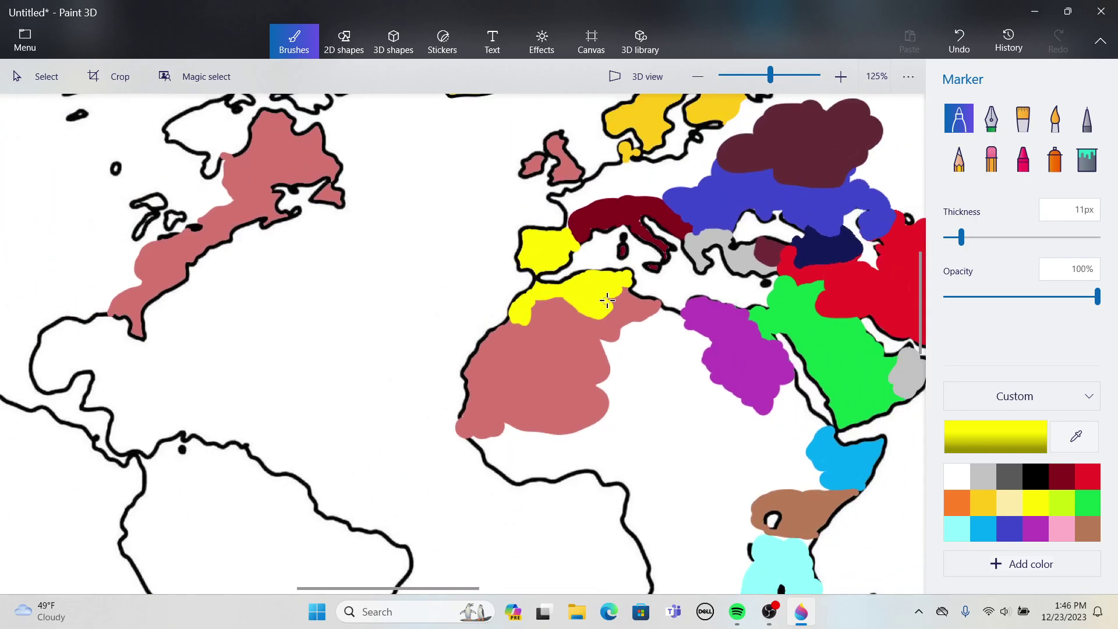
{"action": "left_click", "coordinate": [1076, 436]}
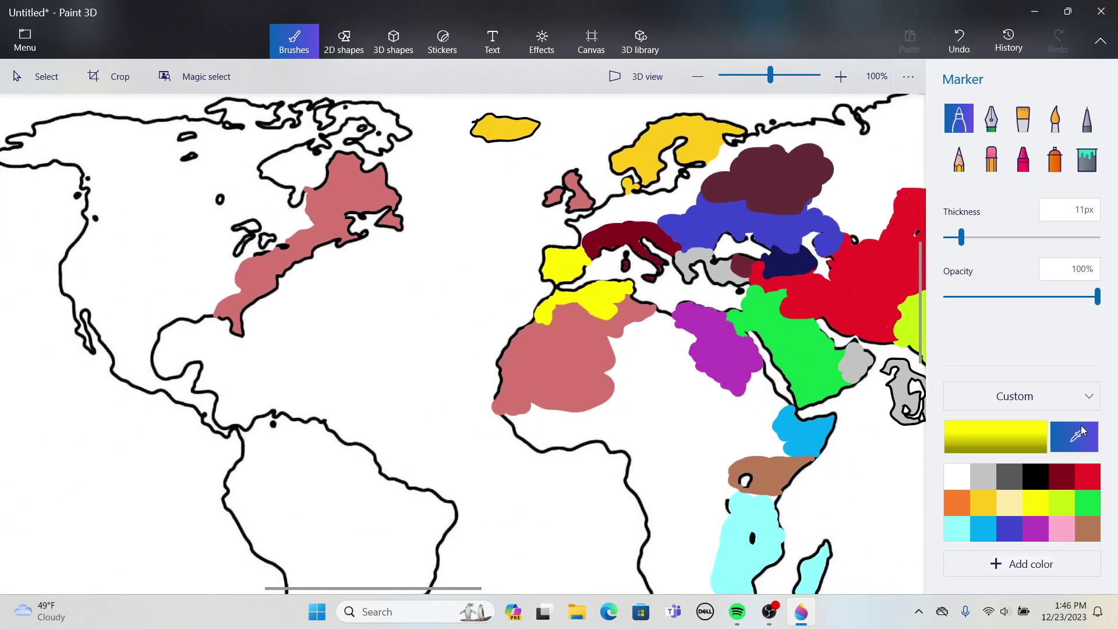
{"action": "left_click", "coordinate": [551, 329]}
{"action": "scroll", "coordinate": [559, 326], "scroll_direction": "up", "scroll_amount": 2}
{"action": "scroll", "coordinate": [581, 306], "scroll_direction": "up", "scroll_amount": 6}
{"action": "mouse_move", "coordinate": [581, 274]}
{"action": "left_mouse_down"}
{"action": "mouse_move", "coordinate": [581, 243]}
{"action": "mouse_move", "coordinate": [568, 277]}
{"action": "mouse_move", "coordinate": [503, 239]}
{"action": "mouse_move", "coordinate": [523, 287]}
{"action": "left_mouse_up"}
{"action": "scroll", "coordinate": [655, 236], "scroll_direction": "down", "scroll_amount": 6}
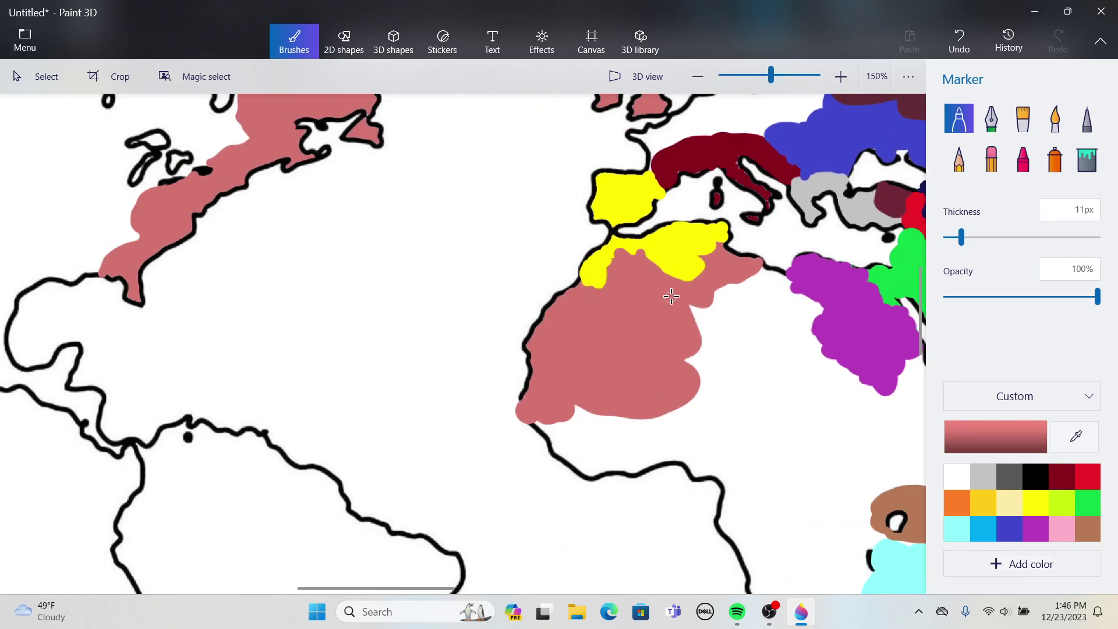
- Paint a small rose-pink patch inside the yellow territory in Spain
{"action": "scroll", "coordinate": [671, 256], "scroll_direction": "down", "scroll_amount": 1}
{"action": "scroll", "coordinate": [696, 251], "scroll_direction": "up", "scroll_amount": 5}
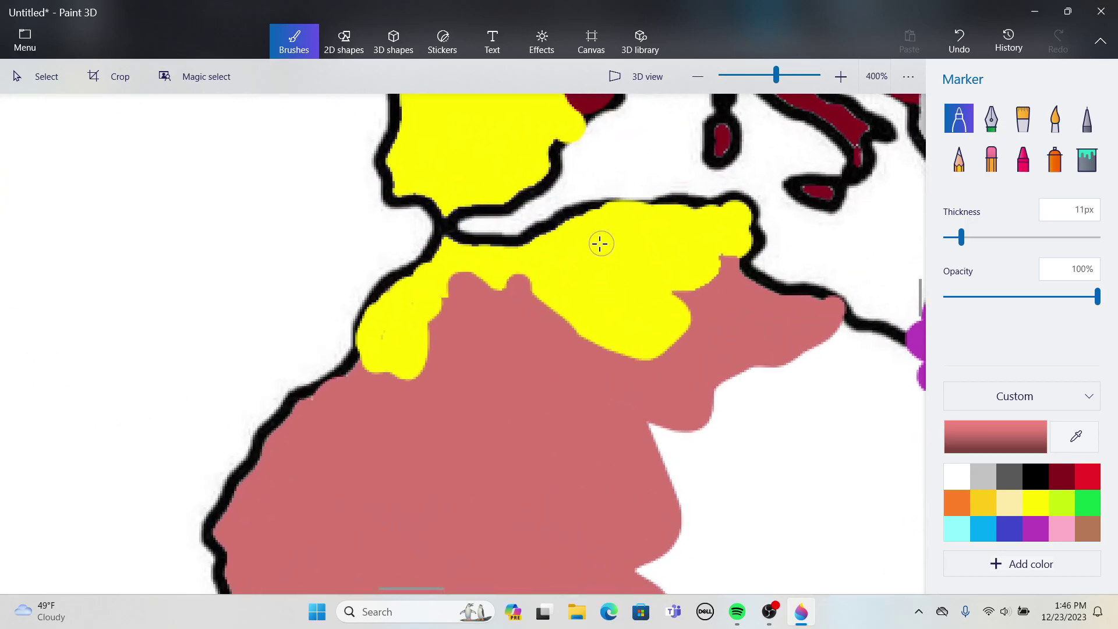
{"action": "left_click", "coordinate": [427, 146]}
{"action": "mouse_move", "coordinate": [432, 138]}
{"action": "left_mouse_down"}
{"action": "mouse_move", "coordinate": [442, 152]}
{"action": "mouse_move", "coordinate": [420, 156]}
{"action": "mouse_move", "coordinate": [419, 133]}
{"action": "mouse_move", "coordinate": [439, 127]}
{"action": "mouse_move", "coordinate": [439, 152]}
{"action": "left_mouse_up"}
{"action": "scroll", "coordinate": [448, 160], "scroll_direction": "down", "scroll_amount": 3}
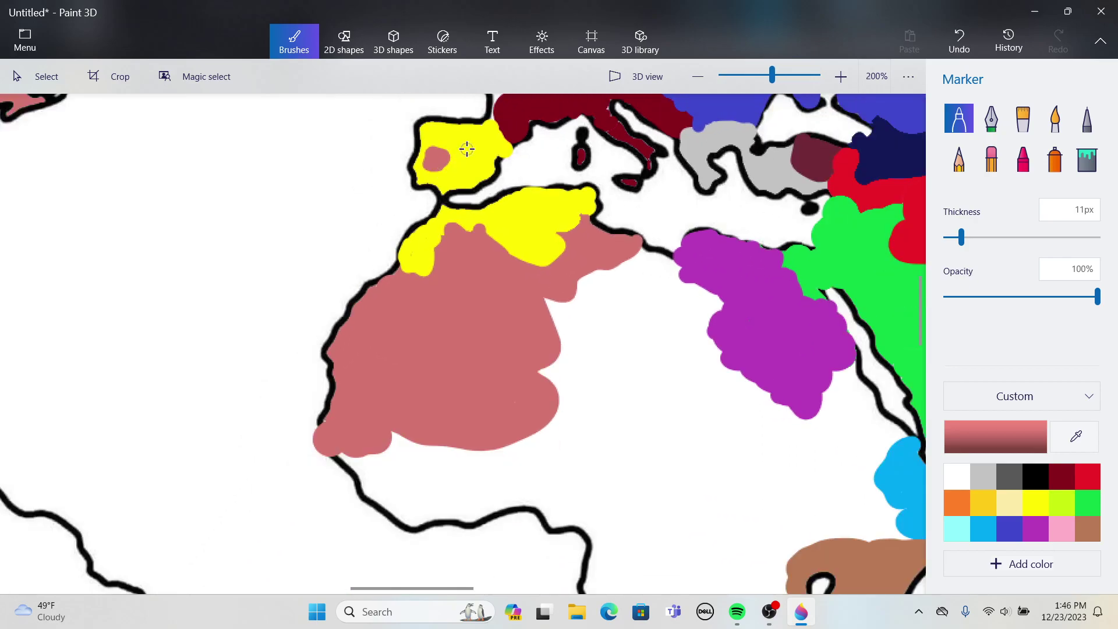
{"action": "scroll", "coordinate": [474, 135], "scroll_direction": "up", "scroll_amount": 2}
{"action": "scroll", "coordinate": [422, 178], "scroll_direction": "down", "scroll_amount": 2}
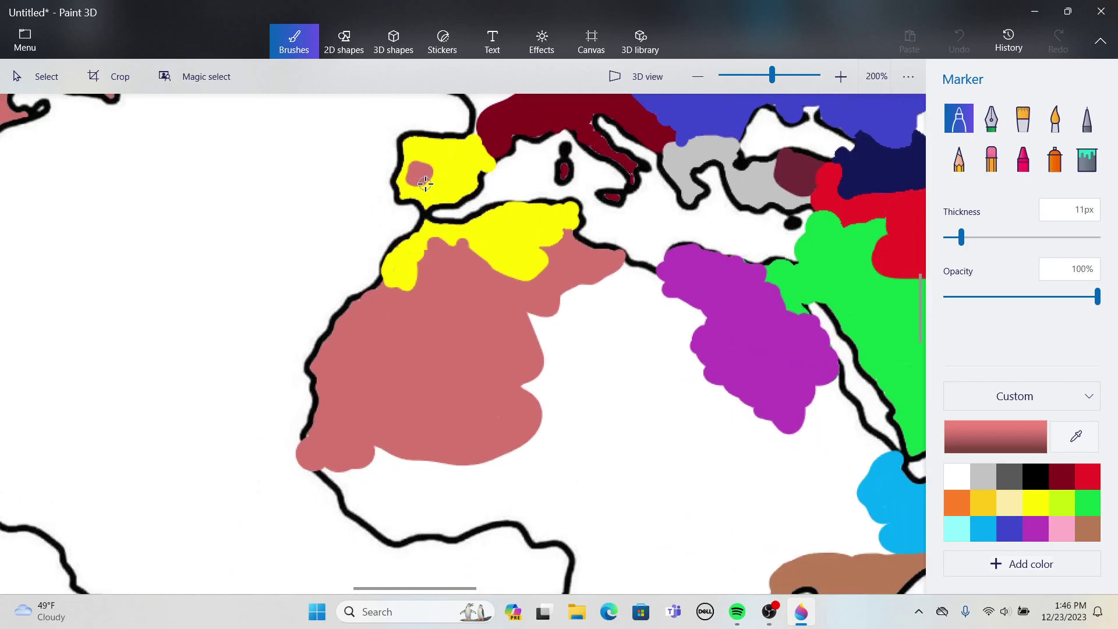
- Sample the yellow colour from Spain and fill the rose-pink patch there with it
{"action": "scroll", "coordinate": [433, 175], "scroll_direction": "up", "scroll_amount": 4}
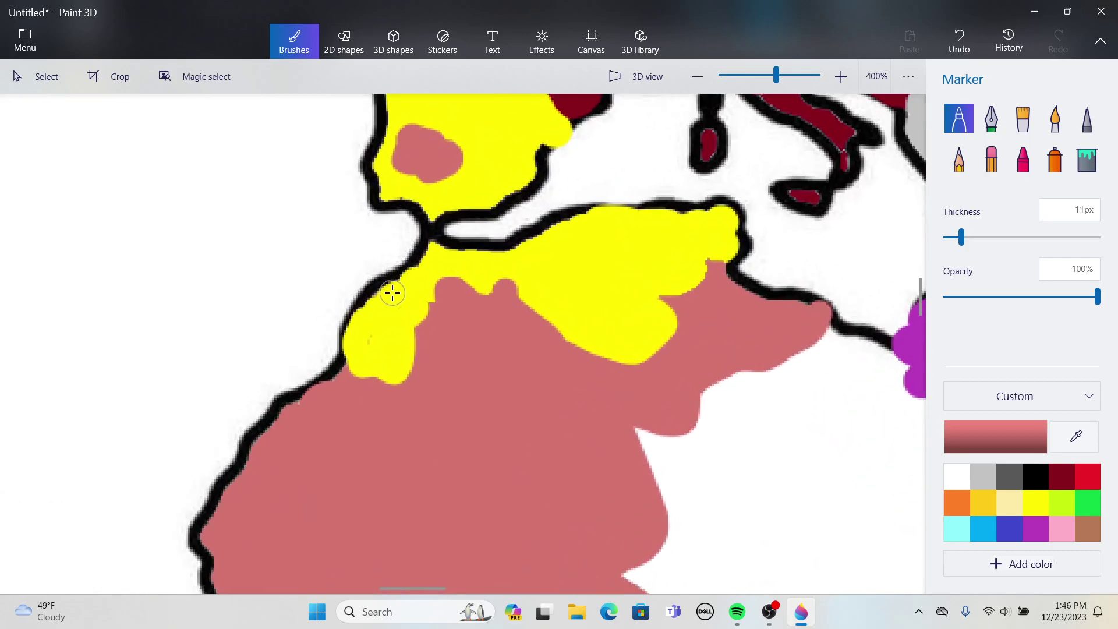
{"action": "left_click", "coordinate": [1094, 442]}
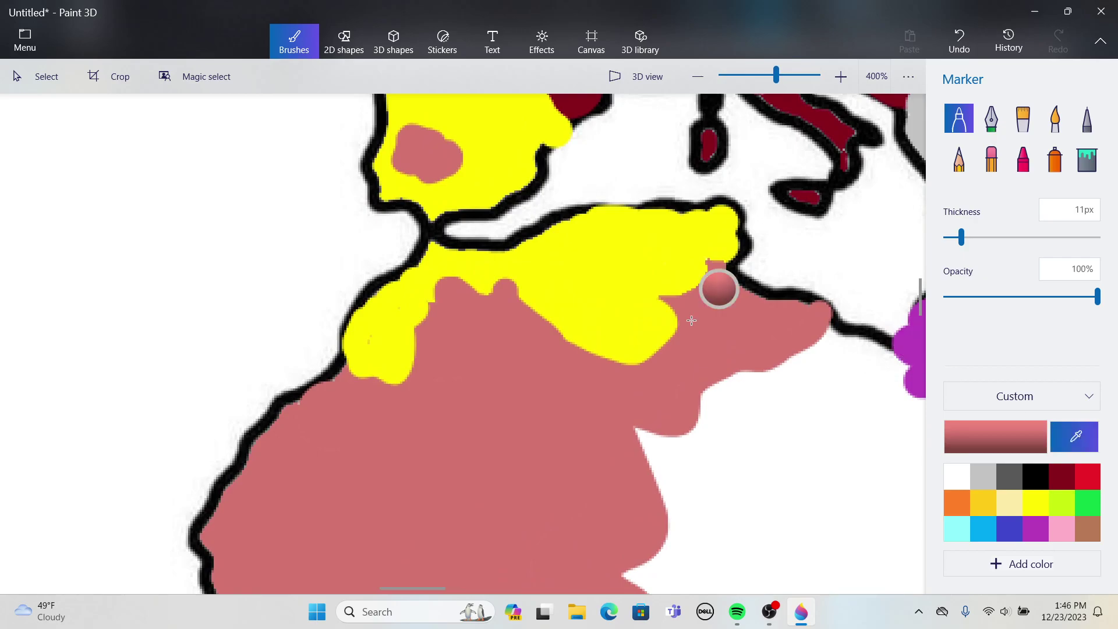
{"action": "left_click", "coordinate": [482, 117]}
{"action": "left_click", "coordinate": [1087, 159]}
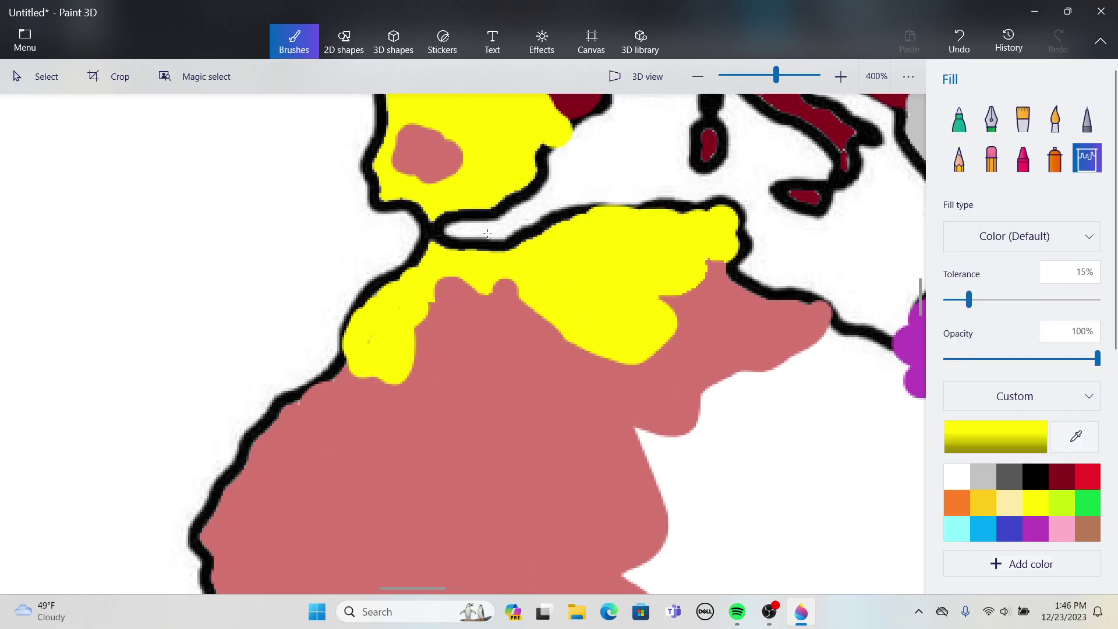
{"action": "left_click", "coordinate": [426, 156]}
- Extend the yellow North African territory to the coast with the Marker, and repaint its eastern and southern parts in sampled rose-pink
{"action": "left_click", "coordinate": [965, 133]}
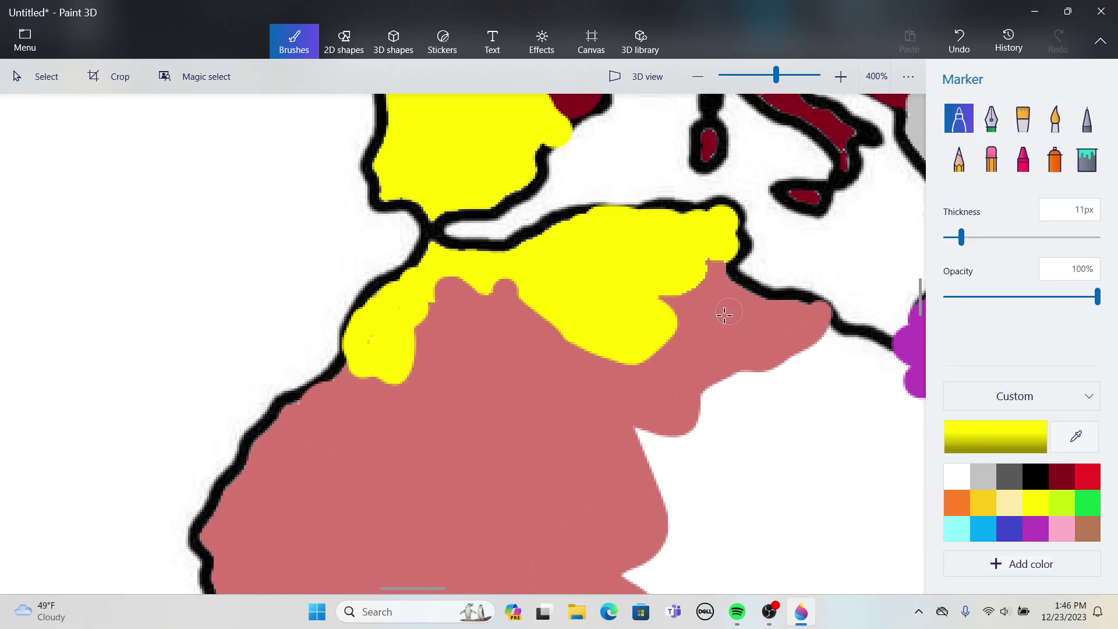
{"action": "mouse_move", "coordinate": [664, 325]}
{"action": "left_mouse_down"}
{"action": "mouse_move", "coordinate": [706, 331]}
{"action": "mouse_move", "coordinate": [740, 299]}
{"action": "left_mouse_up"}
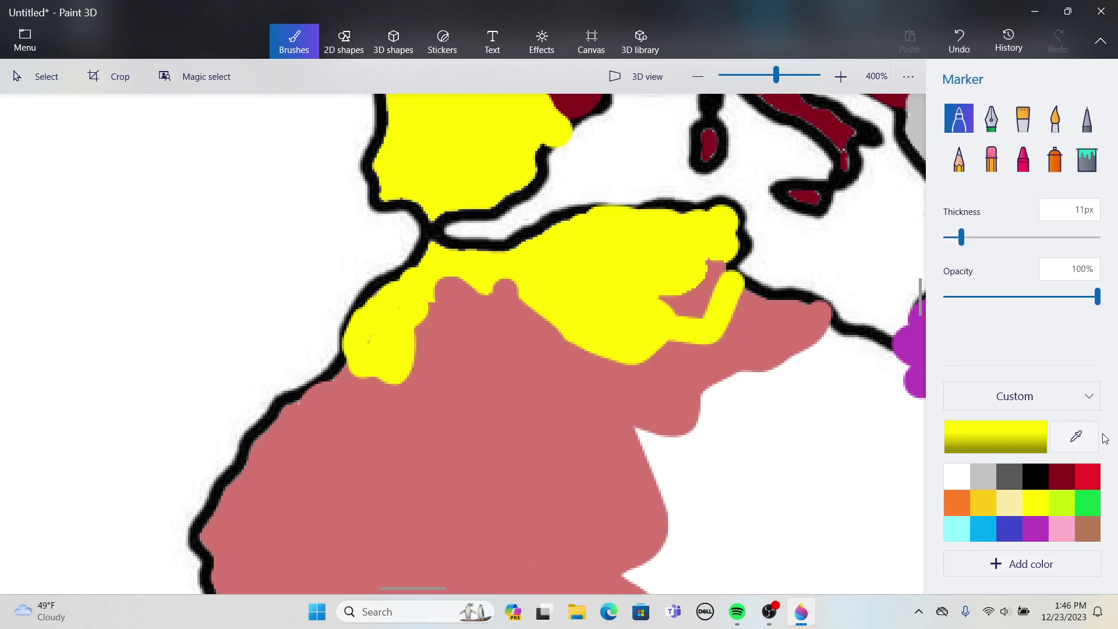
{"action": "left_click", "coordinate": [1092, 447]}
{"action": "left_click", "coordinate": [717, 366]}
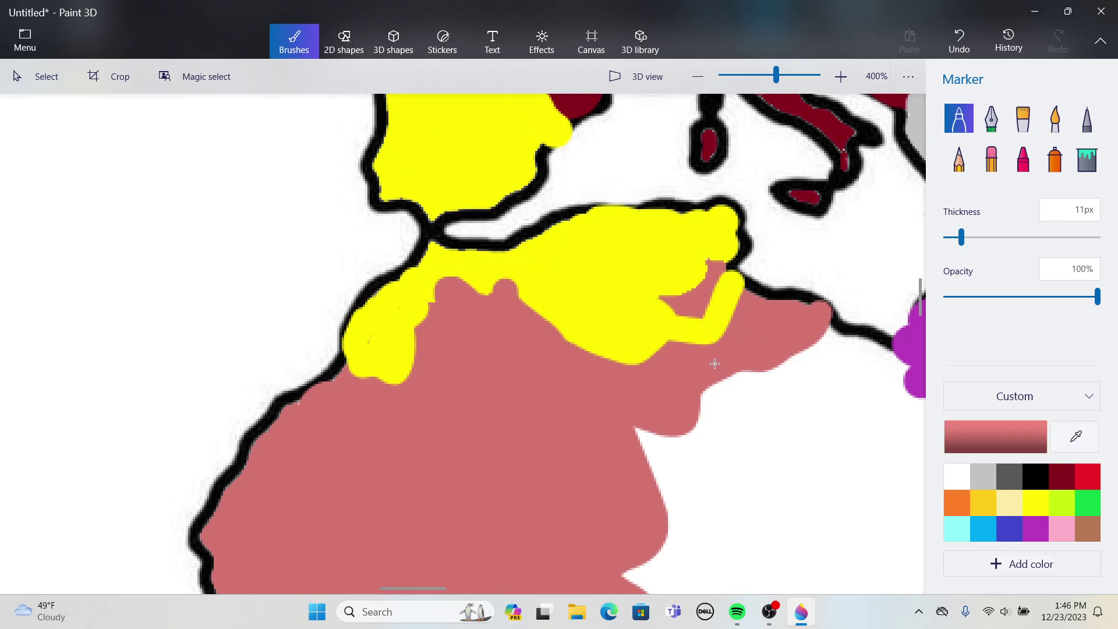
{"action": "mouse_move", "coordinate": [695, 287]}
{"action": "left_mouse_down"}
{"action": "mouse_move", "coordinate": [627, 319]}
{"action": "mouse_move", "coordinate": [699, 333]}
{"action": "mouse_move", "coordinate": [651, 312]}
{"action": "mouse_move", "coordinate": [704, 332]}
{"action": "mouse_move", "coordinate": [730, 281]}
{"action": "mouse_move", "coordinate": [727, 338]}
{"action": "left_mouse_up"}
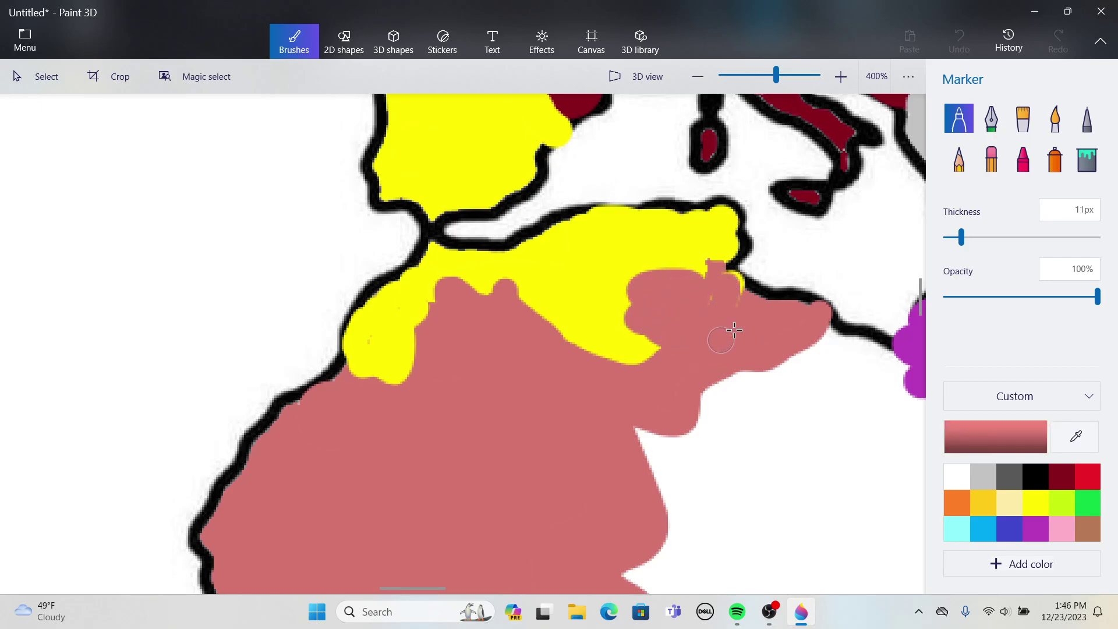
{"action": "mouse_move", "coordinate": [707, 281]}
{"action": "left_mouse_down"}
{"action": "mouse_move", "coordinate": [641, 292]}
{"action": "mouse_move", "coordinate": [650, 326]}
{"action": "mouse_move", "coordinate": [710, 297]}
{"action": "mouse_move", "coordinate": [634, 347]}
{"action": "mouse_move", "coordinate": [594, 351]}
{"action": "mouse_move", "coordinate": [665, 364]}
{"action": "left_mouse_up"}
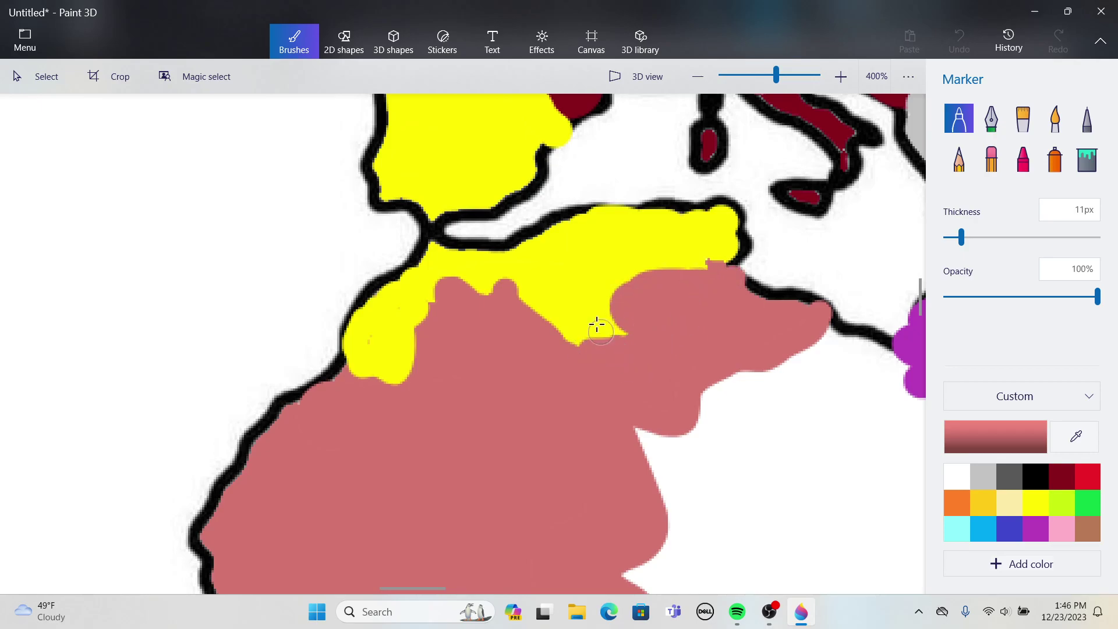
{"action": "left_click_drag", "start_coordinate": [597, 326], "coordinate": [552, 349]}
{"action": "mouse_move", "coordinate": [622, 311]}
{"action": "left_mouse_down"}
{"action": "mouse_move", "coordinate": [639, 262]}
{"action": "mouse_move", "coordinate": [648, 275]}
{"action": "left_mouse_up"}
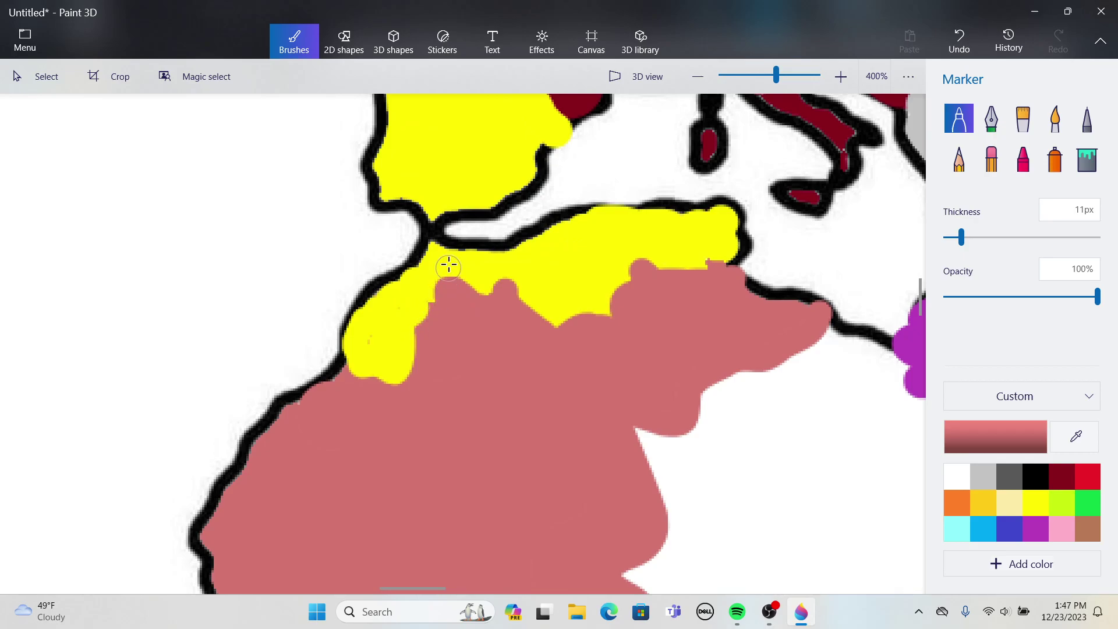
- Sample the yellow colour from Spain
{"action": "scroll", "coordinate": [449, 267], "scroll_direction": "down", "scroll_amount": 1}
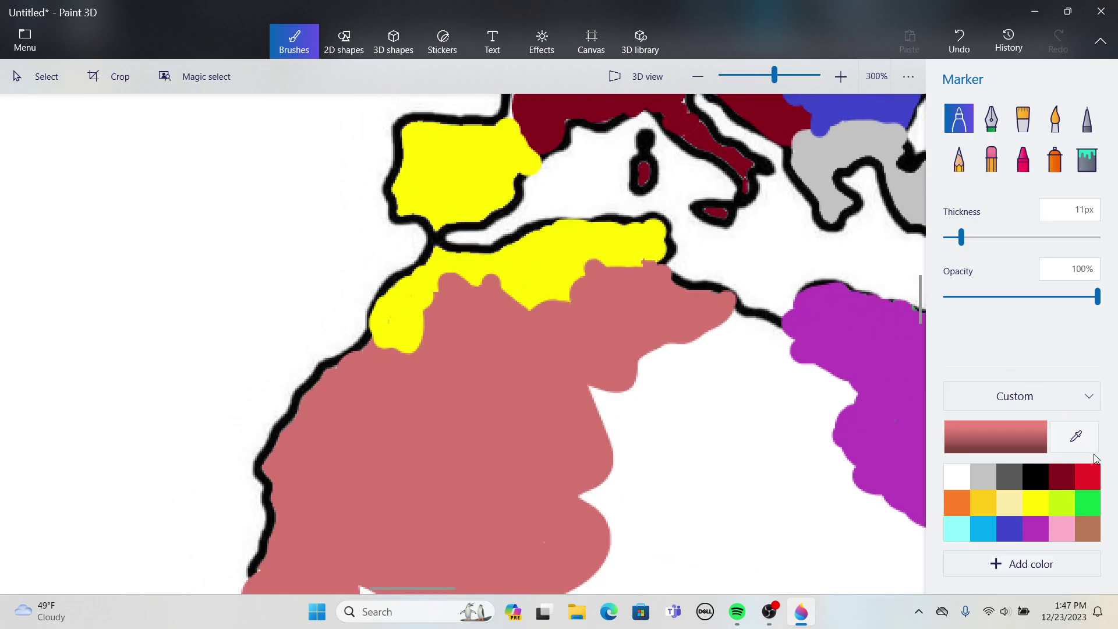
{"action": "left_click", "coordinate": [1080, 443]}
{"action": "left_click", "coordinate": [407, 170]}
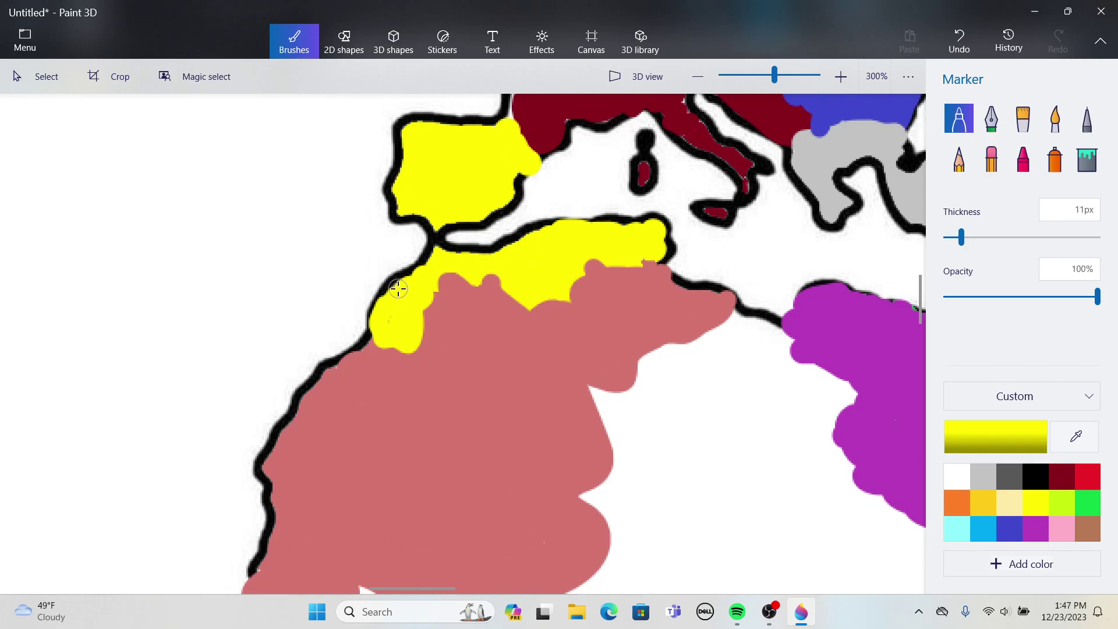
- Sample the dark maroon colour, thicken the Marker to 47px and extend the maroon territory in Eastern Europe far to the east
{"action": "scroll", "coordinate": [505, 291], "scroll_direction": "down", "scroll_amount": 5}
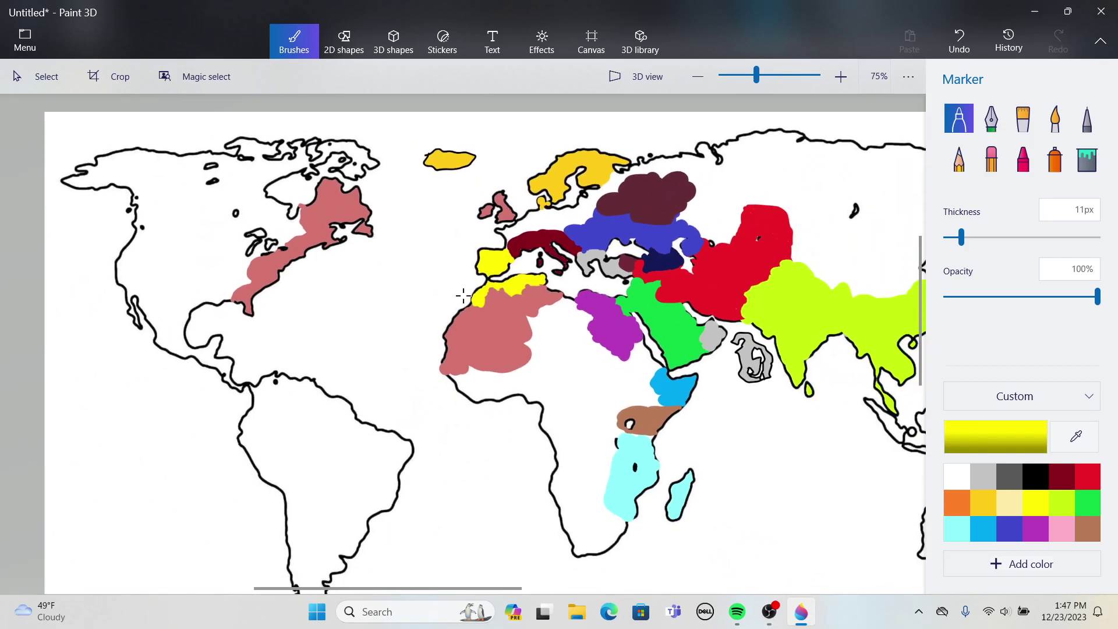
{"action": "left_click_drag", "start_coordinate": [751, 11], "coordinate": [751, 3]}
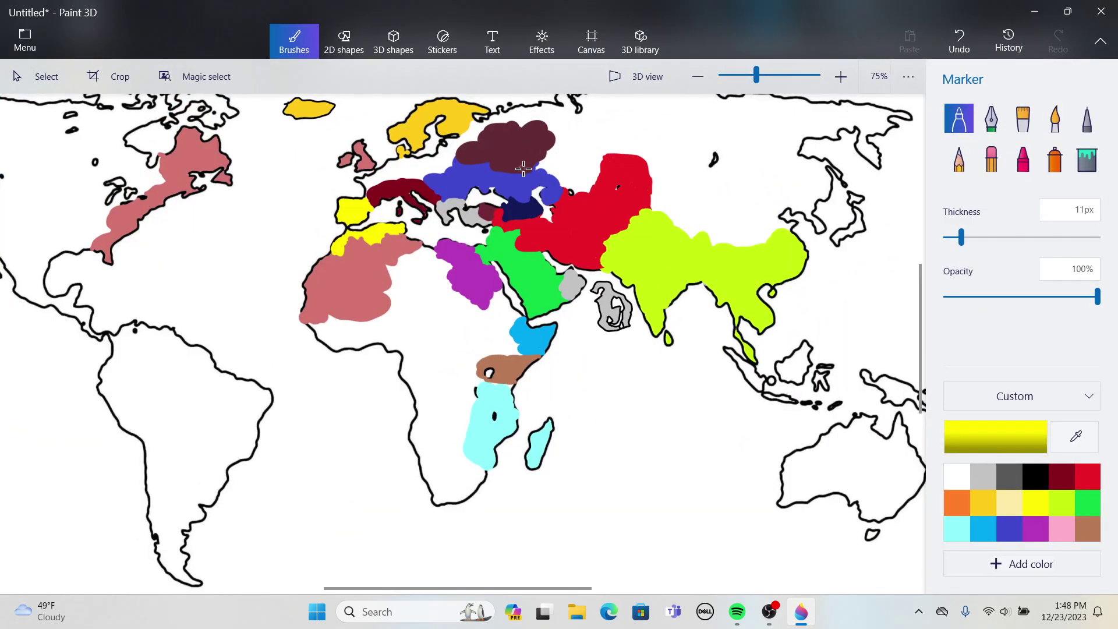
{"action": "scroll", "coordinate": [522, 167], "scroll_direction": "up", "scroll_amount": 5}
{"action": "scroll", "coordinate": [679, 155], "scroll_direction": "down", "scroll_amount": 5}
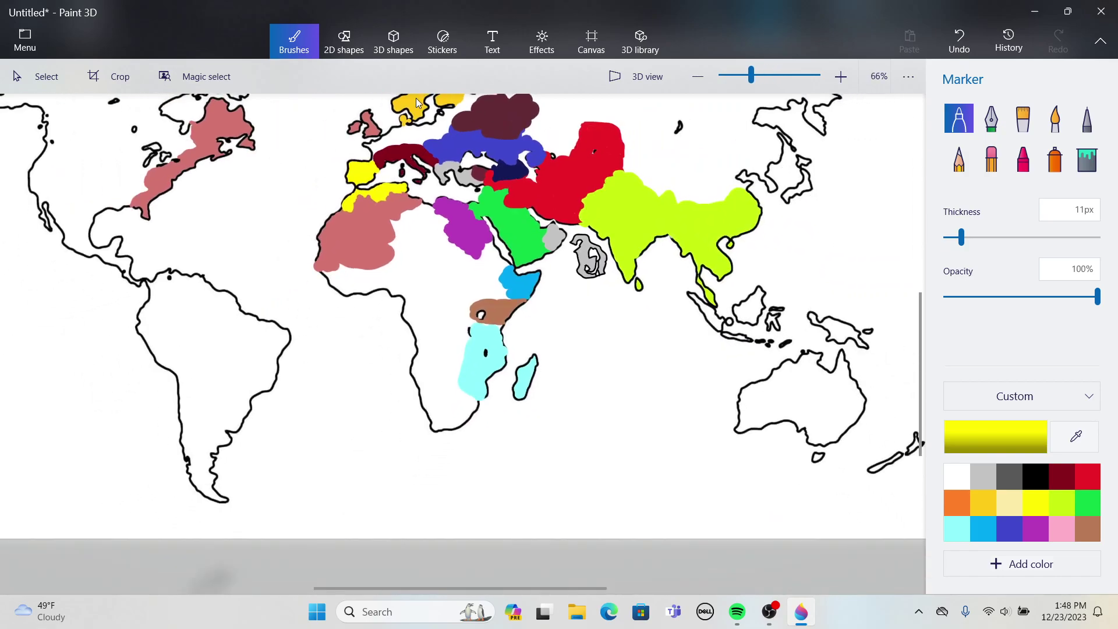
{"action": "scroll", "coordinate": [495, 98], "scroll_direction": "down", "scroll_amount": 4}
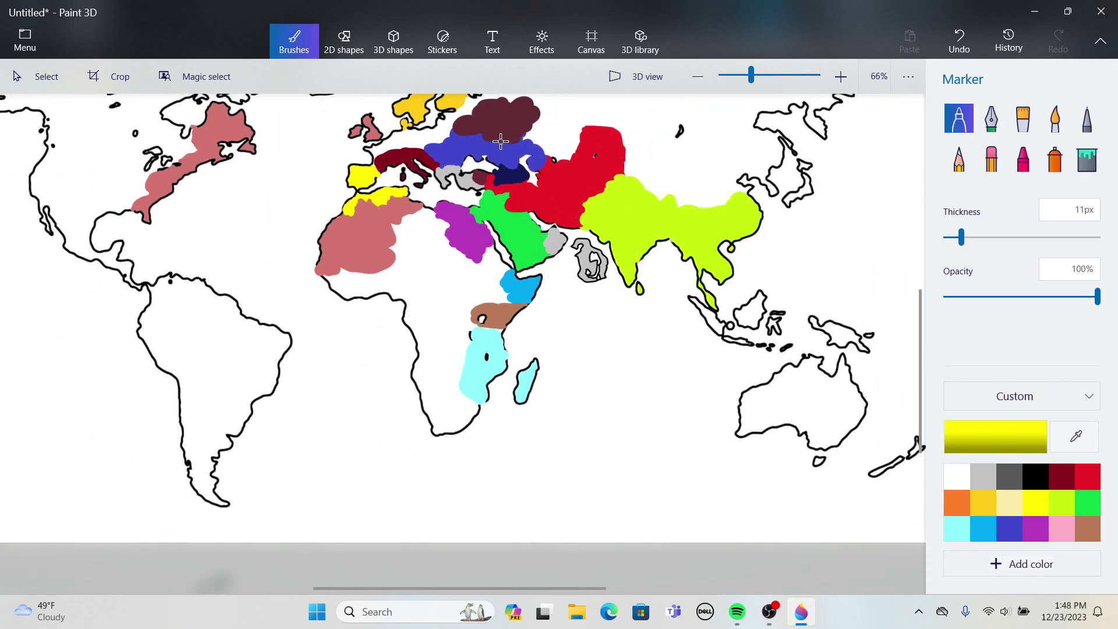
{"action": "scroll", "coordinate": [477, 253], "scroll_direction": "up", "scroll_amount": 6}
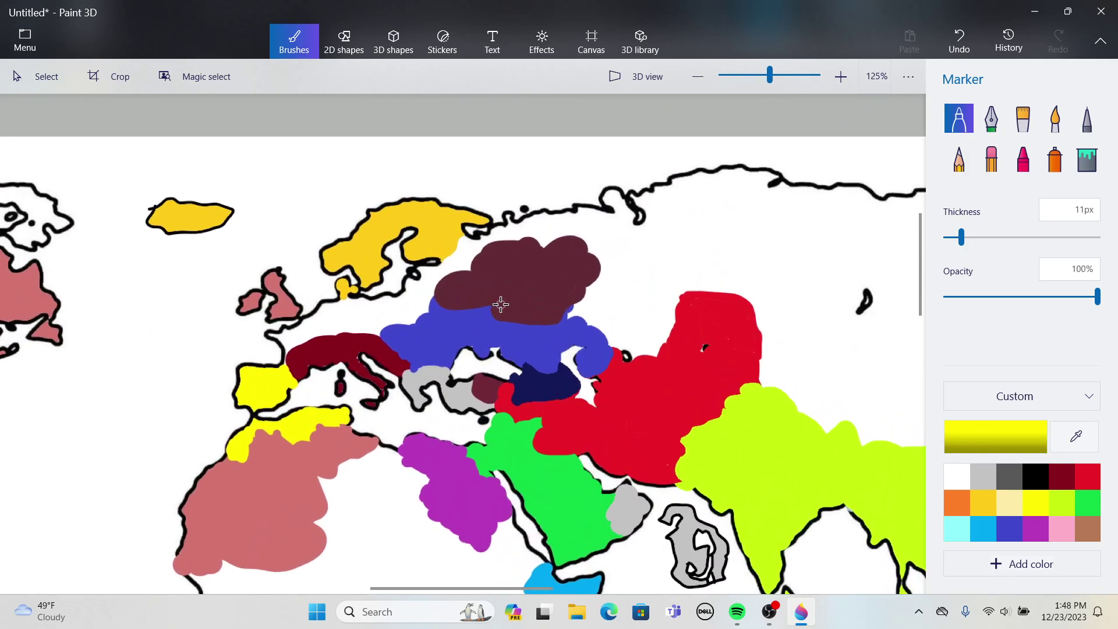
{"action": "left_click", "coordinate": [1076, 436]}
{"action": "left_click", "coordinate": [568, 286]}
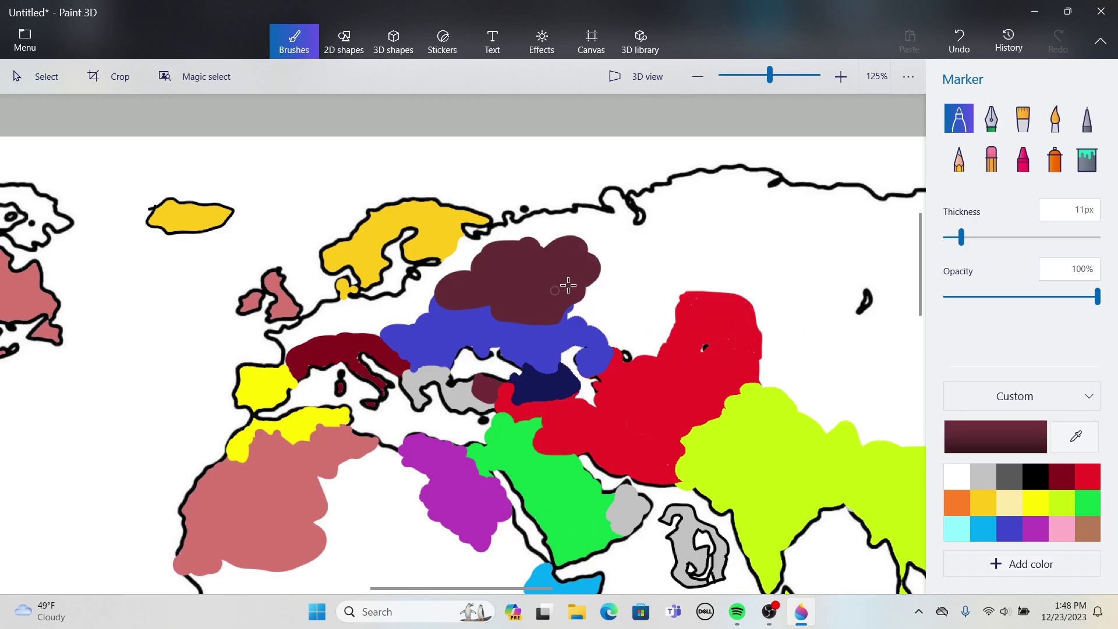
{"action": "left_click", "coordinate": [990, 237]}
{"action": "mouse_move", "coordinate": [566, 301]}
{"action": "left_mouse_down"}
{"action": "mouse_move", "coordinate": [607, 311]}
{"action": "mouse_move", "coordinate": [677, 261]}
{"action": "mouse_move", "coordinate": [610, 248]}
{"action": "mouse_move", "coordinate": [585, 263]}
{"action": "mouse_move", "coordinate": [610, 288]}
{"action": "mouse_move", "coordinate": [626, 269]}
{"action": "mouse_move", "coordinate": [600, 306]}
{"action": "mouse_move", "coordinate": [512, 315]}
{"action": "mouse_move", "coordinate": [453, 303]}
{"action": "mouse_move", "coordinate": [482, 307]}
{"action": "left_mouse_up"}
{"action": "left_click", "coordinate": [1017, 237]}
{"action": "scroll", "coordinate": [512, 309], "scroll_direction": "up", "scroll_amount": 3}
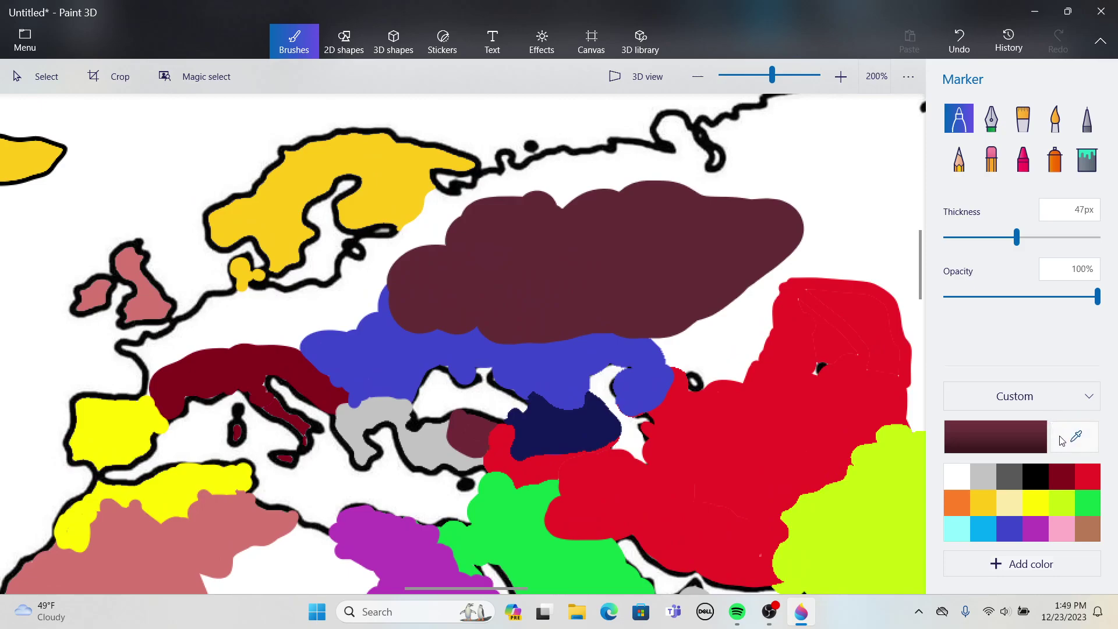
- Sample the blue colour and paint the blue territory northward into the southern maroon area
{"action": "left_click", "coordinate": [1061, 438]}
{"action": "left_click", "coordinate": [464, 343]}
{"action": "mouse_move", "coordinate": [452, 327]}
{"action": "left_mouse_down"}
{"action": "mouse_move", "coordinate": [407, 334]}
{"action": "mouse_move", "coordinate": [569, 336]}
{"action": "mouse_move", "coordinate": [583, 325]}
{"action": "mouse_move", "coordinate": [537, 338]}
{"action": "mouse_move", "coordinate": [523, 323]}
{"action": "mouse_move", "coordinate": [521, 348]}
{"action": "mouse_move", "coordinate": [558, 261]}
{"action": "mouse_move", "coordinate": [564, 315]}
{"action": "left_mouse_up"}
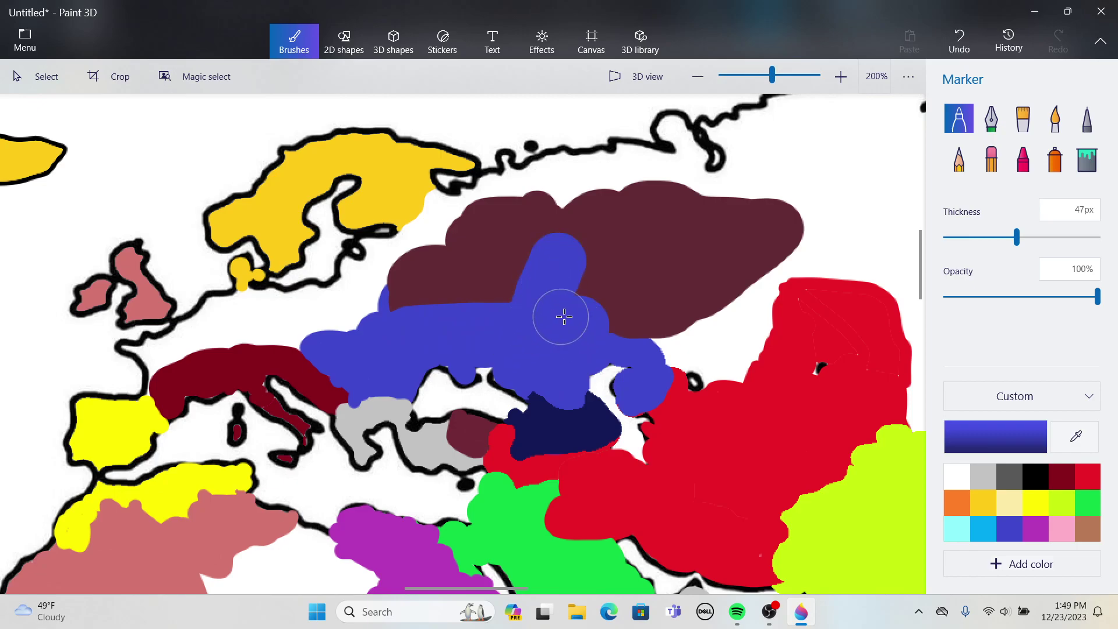
- Sample the dark maroon colour and paint the maroon territory southward over the blue one along their shared border
{"action": "left_click", "coordinate": [1075, 437]}
{"action": "left_click", "coordinate": [699, 250]}
{"action": "mouse_move", "coordinate": [576, 249]}
{"action": "left_mouse_down"}
{"action": "mouse_move", "coordinate": [554, 263]}
{"action": "mouse_move", "coordinate": [541, 287]}
{"action": "mouse_move", "coordinate": [491, 290]}
{"action": "mouse_move", "coordinate": [592, 270]}
{"action": "mouse_move", "coordinate": [540, 327]}
{"action": "mouse_move", "coordinate": [440, 324]}
{"action": "mouse_move", "coordinate": [403, 304]}
{"action": "mouse_move", "coordinate": [518, 319]}
{"action": "mouse_move", "coordinate": [732, 199]}
{"action": "left_mouse_up"}
- Thin the Marker to 6px and sample the colour of the blue territory
{"action": "left_click", "coordinate": [954, 237]}
{"action": "left_click", "coordinate": [1075, 437]}
{"action": "left_click", "coordinate": [594, 332]}
{"action": "mouse_move", "coordinate": [606, 322]}
{"action": "left_mouse_down"}
{"action": "mouse_move", "coordinate": [560, 308]}
{"action": "mouse_move", "coordinate": [524, 338]}
{"action": "mouse_move", "coordinate": [579, 316]}
{"action": "left_mouse_up"}
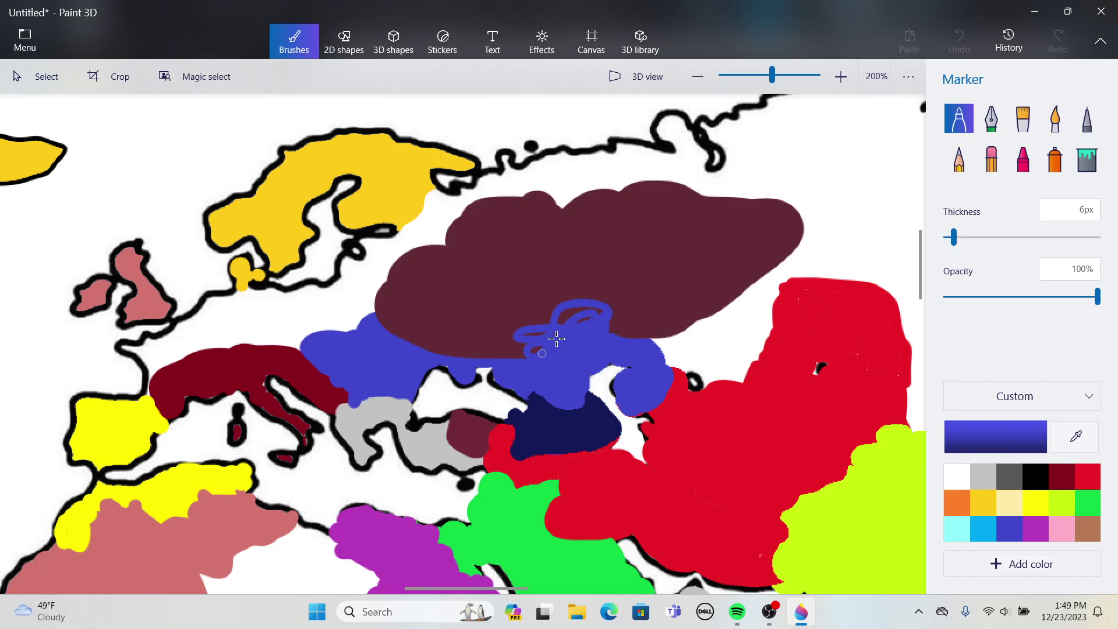
{"action": "scroll", "coordinate": [544, 305], "scroll_direction": "up", "scroll_amount": 2}
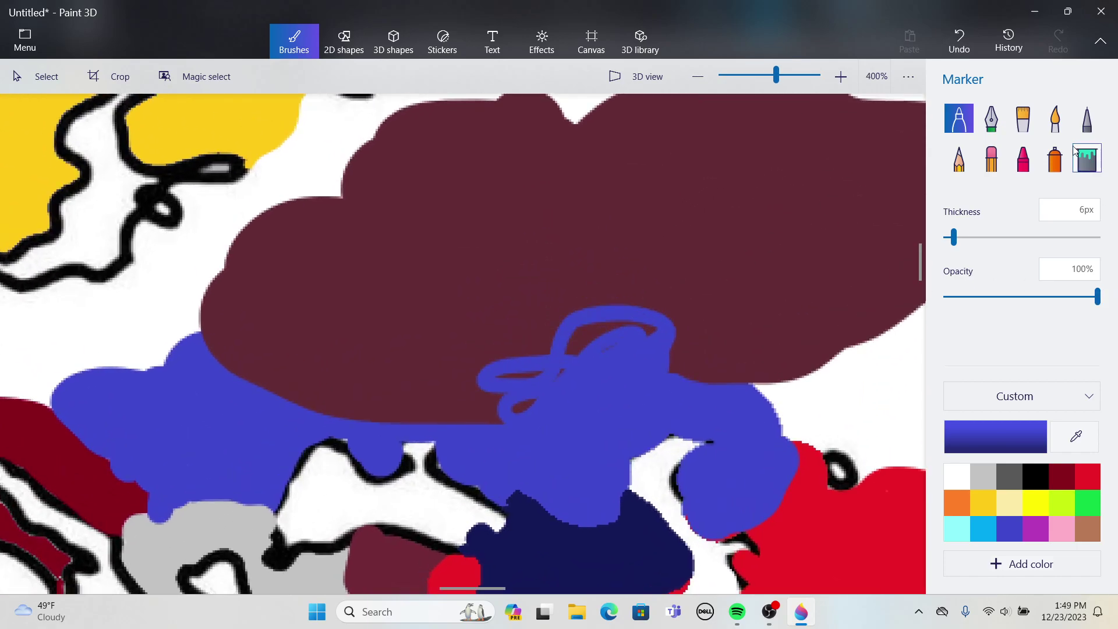
{"action": "left_click", "coordinate": [956, 39]}
- Outline a rounded blue lobe extending into the southern maroon territory and fill the enclosed area with the same sampled blue
{"action": "mouse_move", "coordinate": [551, 406]}
{"action": "left_mouse_down"}
{"action": "mouse_move", "coordinate": [513, 397]}
{"action": "mouse_move", "coordinate": [493, 335]}
{"action": "mouse_move", "coordinate": [577, 303]}
{"action": "mouse_move", "coordinate": [663, 332]}
{"action": "mouse_move", "coordinate": [679, 356]}
{"action": "left_mouse_up"}
{"action": "left_click", "coordinate": [1064, 434]}
{"action": "left_click", "coordinate": [546, 364]}
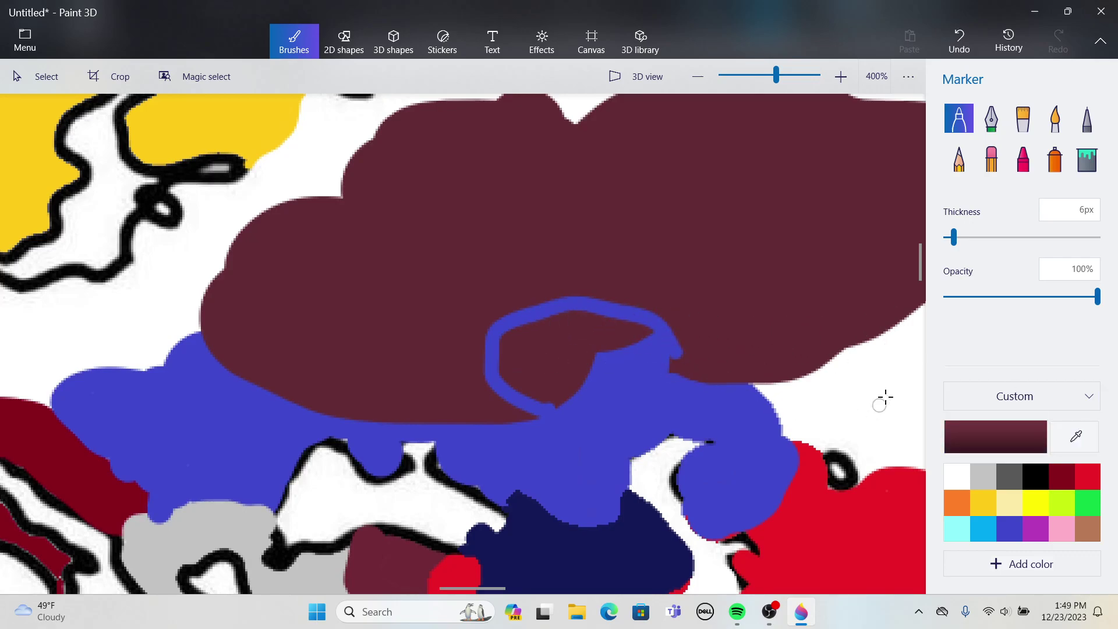
{"action": "left_click", "coordinate": [1070, 446]}
{"action": "left_click", "coordinate": [623, 315]}
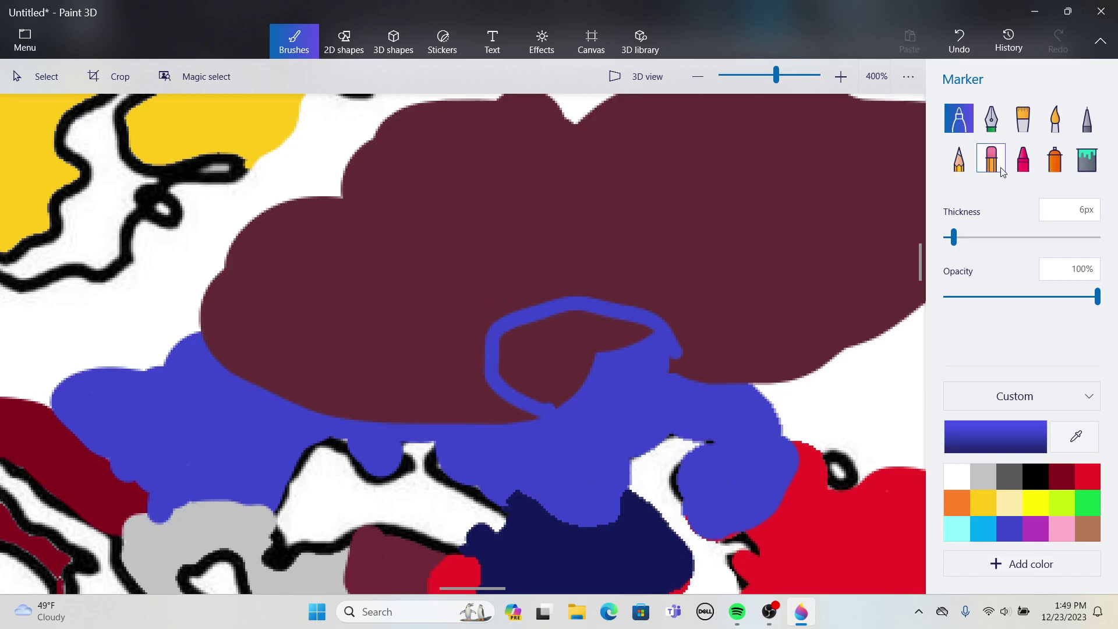
{"action": "left_click", "coordinate": [1084, 160]}
{"action": "left_click", "coordinate": [612, 306]}
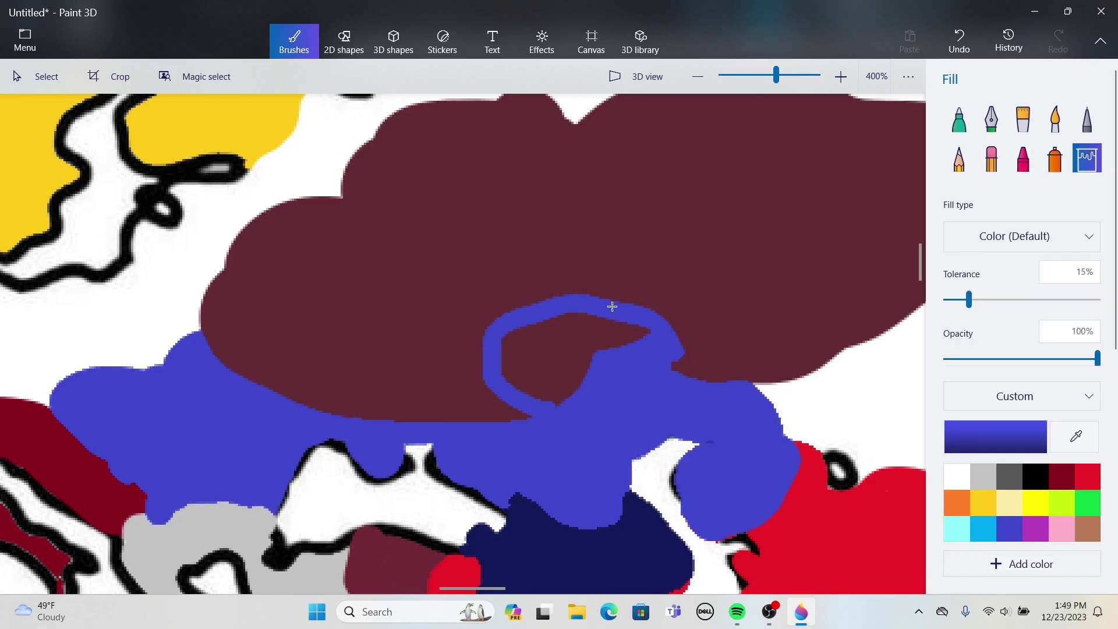
{"action": "left_click", "coordinate": [600, 323]}
{"action": "scroll", "coordinate": [759, 262], "scroll_direction": "down", "scroll_amount": 3}
{"action": "scroll", "coordinate": [802, 277], "scroll_direction": "up", "scroll_amount": 2}
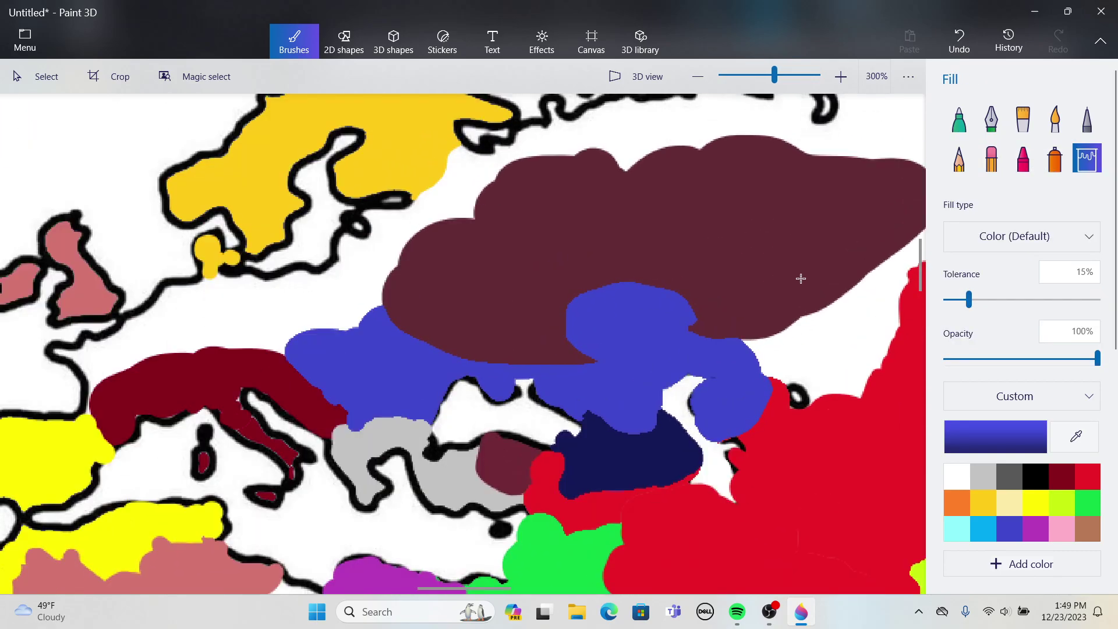
- Dot small blue Marker spots across the maroon territory
{"action": "left_click", "coordinate": [958, 124]}
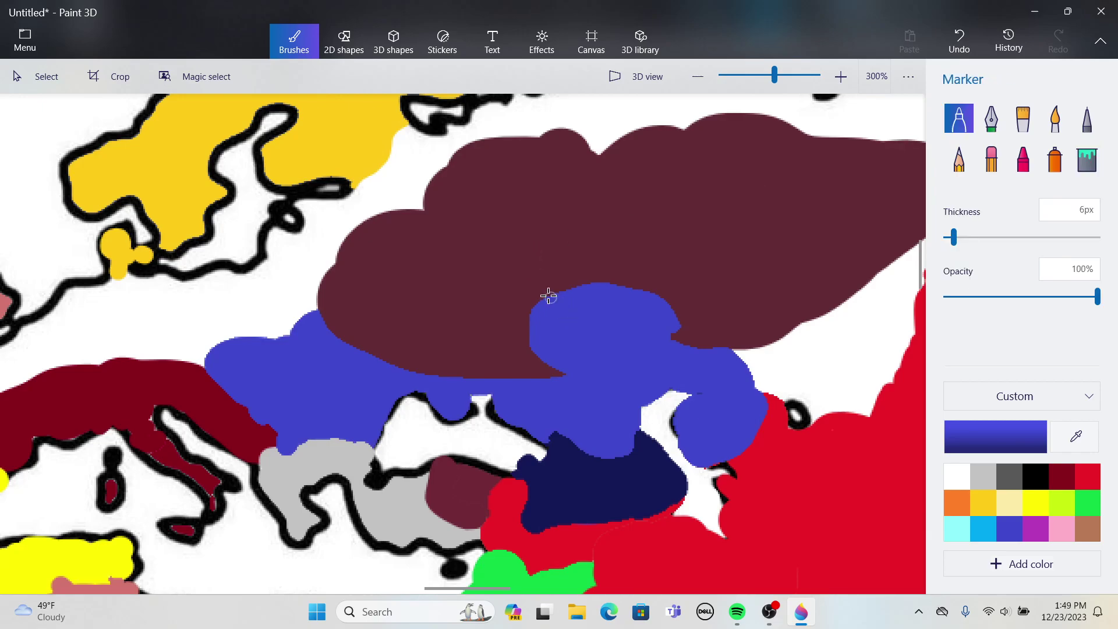
{"action": "left_click", "coordinate": [728, 241]}
{"action": "left_click", "coordinate": [721, 294]}
{"action": "left_click", "coordinate": [518, 292]}
{"action": "left_click", "coordinate": [651, 191]}
{"action": "left_click", "coordinate": [820, 237]}
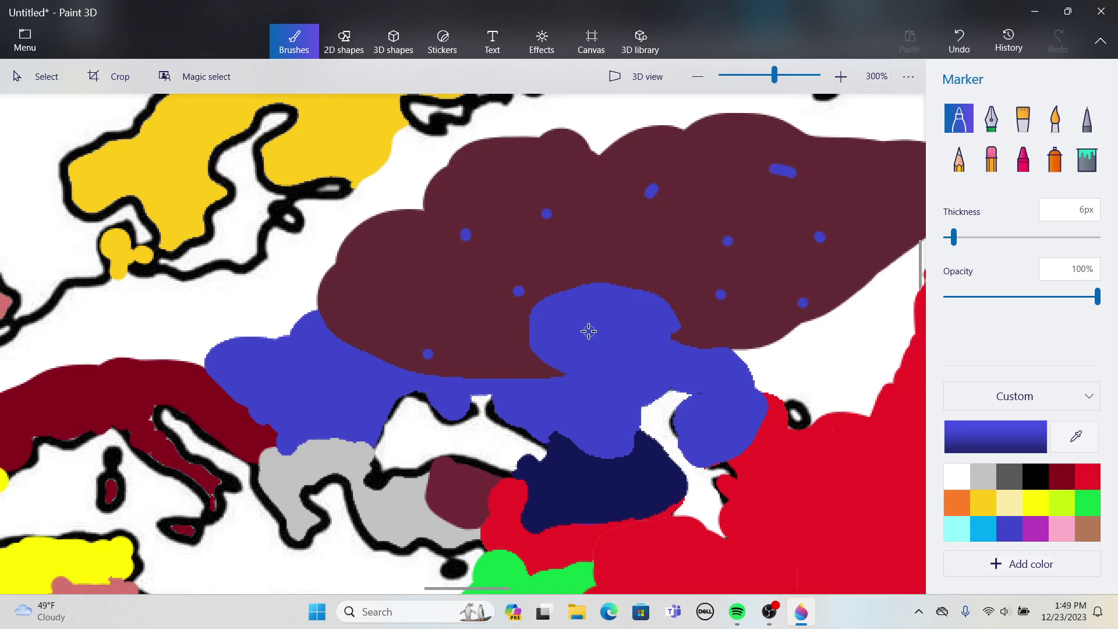
- Paint a short westward extension and a narrow northward spike of blue from the blue lobe into the maroon territory
{"action": "scroll", "coordinate": [546, 294], "scroll_direction": "up", "scroll_amount": 3}
{"action": "mouse_move", "coordinate": [513, 291]}
{"action": "left_mouse_down"}
{"action": "mouse_move", "coordinate": [459, 313]}
{"action": "mouse_move", "coordinate": [547, 324]}
{"action": "mouse_move", "coordinate": [483, 321]}
{"action": "mouse_move", "coordinate": [506, 296]}
{"action": "mouse_move", "coordinate": [522, 305]}
{"action": "mouse_move", "coordinate": [556, 294]}
{"action": "mouse_move", "coordinate": [556, 316]}
{"action": "mouse_move", "coordinate": [534, 287]}
{"action": "left_mouse_up"}
{"action": "mouse_move", "coordinate": [561, 140]}
{"action": "left_mouse_down"}
{"action": "mouse_move", "coordinate": [555, 320]}
{"action": "mouse_move", "coordinate": [583, 298]}
{"action": "mouse_move", "coordinate": [575, 248]}
{"action": "mouse_move", "coordinate": [588, 210]}
{"action": "mouse_move", "coordinate": [566, 148]}
{"action": "mouse_move", "coordinate": [556, 274]}
{"action": "mouse_move", "coordinate": [564, 286]}
{"action": "mouse_move", "coordinate": [571, 199]}
{"action": "mouse_move", "coordinate": [574, 287]}
{"action": "left_mouse_up"}
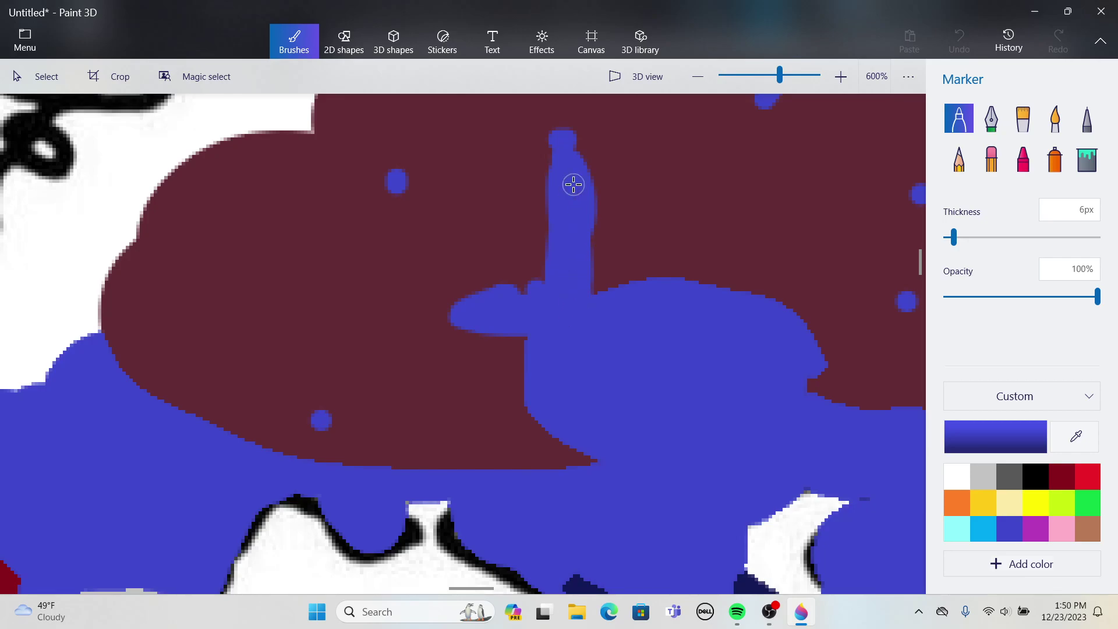
{"action": "scroll", "coordinate": [559, 216], "scroll_direction": "down", "scroll_amount": 2}
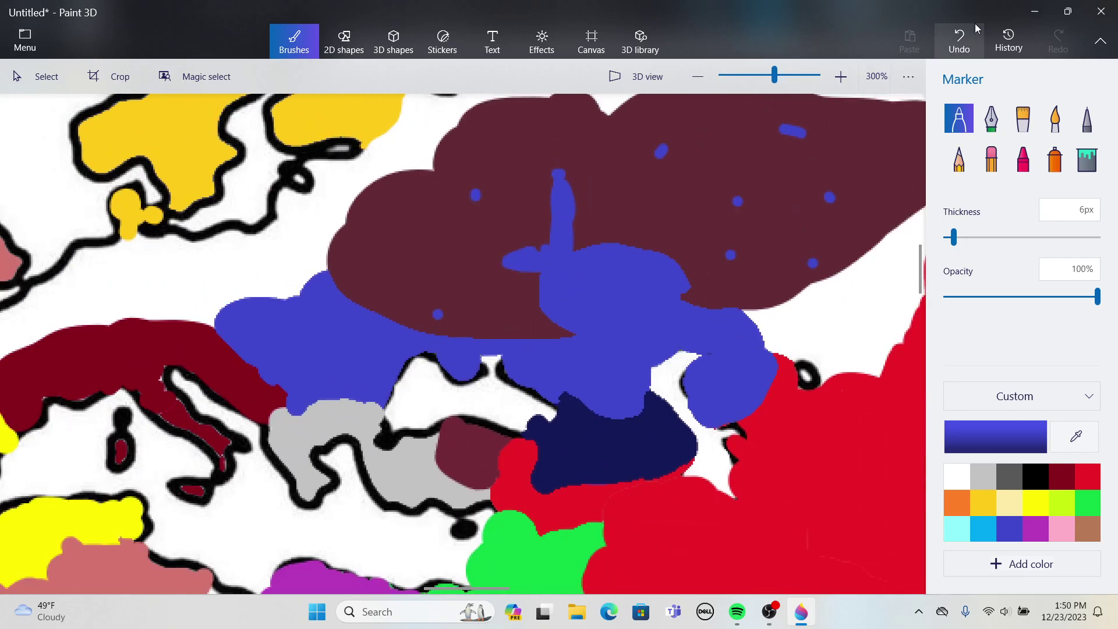
- Sample the dark maroon colour, set the Marker thickness to 20px and paint over the blue spots and part of the blue spike
{"action": "left_click", "coordinate": [1083, 438]}
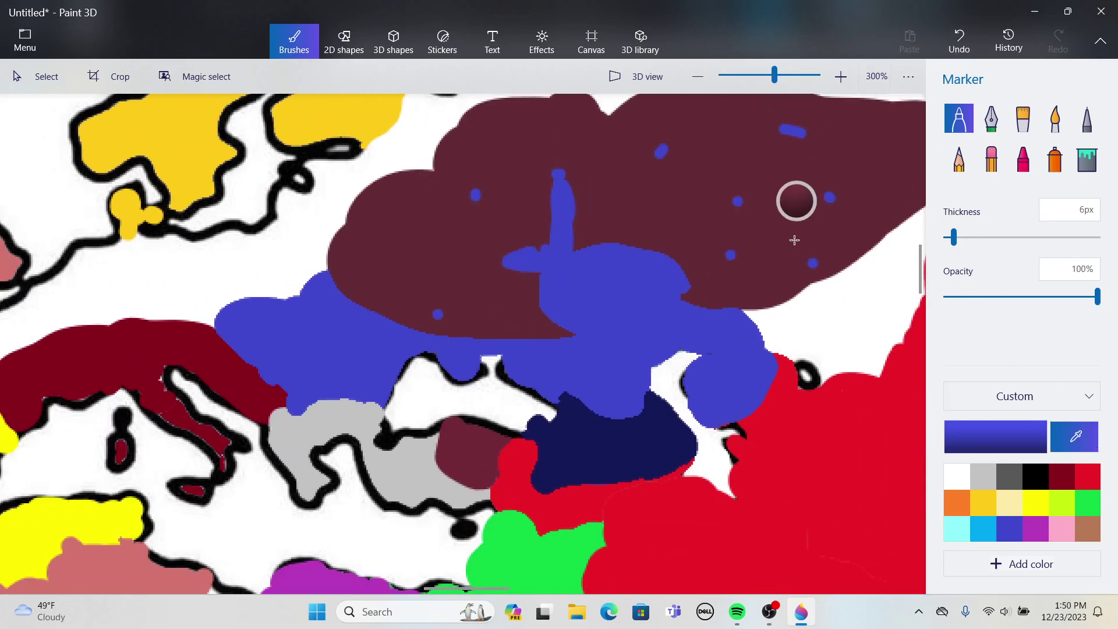
{"action": "left_click", "coordinate": [799, 197]}
{"action": "left_click_drag", "start_coordinate": [954, 237], "coordinate": [976, 237]}
{"action": "mouse_move", "coordinate": [735, 252]}
{"action": "left_mouse_down"}
{"action": "mouse_move", "coordinate": [807, 254]}
{"action": "mouse_move", "coordinate": [830, 230]}
{"action": "mouse_move", "coordinate": [837, 195]}
{"action": "mouse_move", "coordinate": [809, 200]}
{"action": "mouse_move", "coordinate": [801, 131]}
{"action": "mouse_move", "coordinate": [606, 166]}
{"action": "left_mouse_up"}
{"action": "mouse_move", "coordinate": [507, 157]}
{"action": "left_mouse_down"}
{"action": "mouse_move", "coordinate": [437, 249]}
{"action": "mouse_move", "coordinate": [430, 302]}
{"action": "mouse_move", "coordinate": [440, 300]}
{"action": "left_mouse_up"}
{"action": "left_click_drag", "start_coordinate": [580, 210], "coordinate": [703, 187]}
- Sample the blue colour, paint the blue territory north and west into the maroon one, and fill the enclosed maroon gap with blue
{"action": "left_click", "coordinate": [1076, 436]}
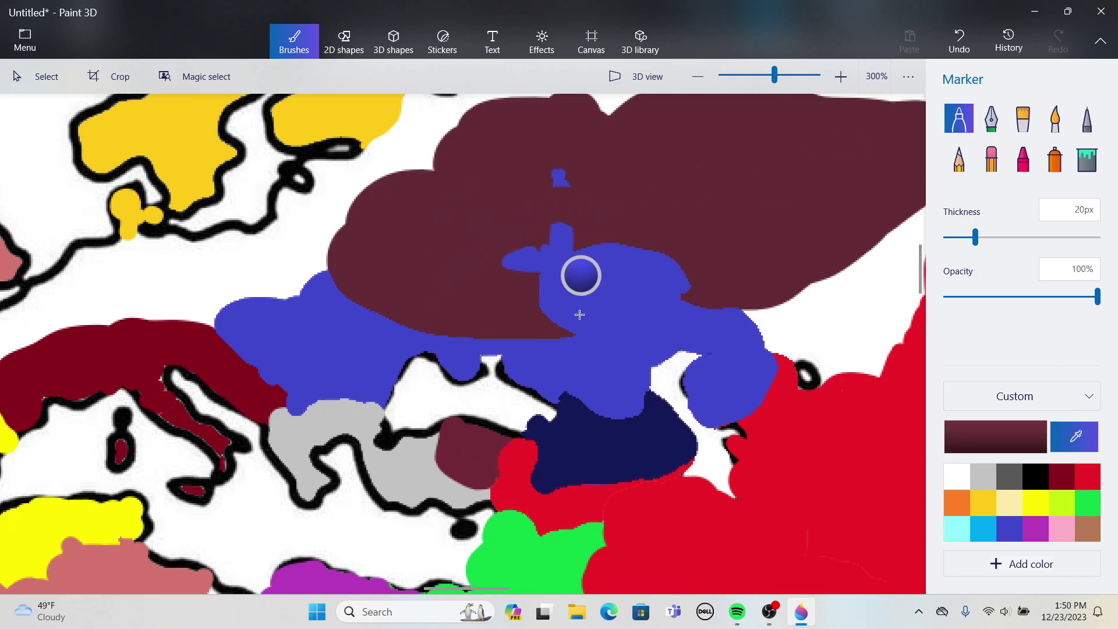
{"action": "left_click", "coordinate": [579, 275]}
{"action": "mouse_move", "coordinate": [572, 247]}
{"action": "left_mouse_down"}
{"action": "mouse_move", "coordinate": [614, 227]}
{"action": "mouse_move", "coordinate": [594, 256]}
{"action": "mouse_move", "coordinate": [573, 243]}
{"action": "mouse_move", "coordinate": [579, 205]}
{"action": "mouse_move", "coordinate": [544, 237]}
{"action": "mouse_move", "coordinate": [541, 273]}
{"action": "mouse_move", "coordinate": [526, 259]}
{"action": "mouse_move", "coordinate": [574, 197]}
{"action": "mouse_move", "coordinate": [607, 202]}
{"action": "mouse_move", "coordinate": [630, 245]}
{"action": "mouse_move", "coordinate": [631, 270]}
{"action": "mouse_move", "coordinate": [522, 269]}
{"action": "mouse_move", "coordinate": [539, 311]}
{"action": "mouse_move", "coordinate": [555, 303]}
{"action": "mouse_move", "coordinate": [540, 293]}
{"action": "mouse_move", "coordinate": [562, 332]}
{"action": "mouse_move", "coordinate": [582, 336]}
{"action": "mouse_move", "coordinate": [364, 324]}
{"action": "mouse_move", "coordinate": [329, 296]}
{"action": "mouse_move", "coordinate": [360, 249]}
{"action": "mouse_move", "coordinate": [442, 277]}
{"action": "mouse_move", "coordinate": [491, 268]}
{"action": "mouse_move", "coordinate": [529, 318]}
{"action": "left_mouse_up"}
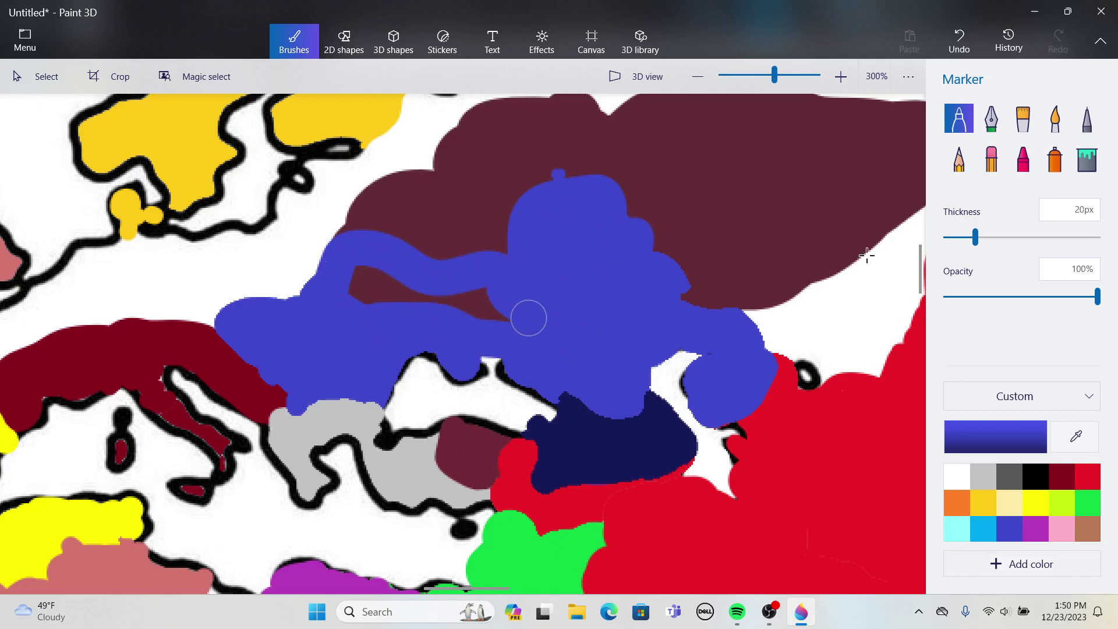
{"action": "left_click", "coordinate": [1086, 159]}
{"action": "left_click", "coordinate": [368, 278]}
{"action": "scroll", "coordinate": [769, 314], "scroll_direction": "down", "scroll_amount": 3}
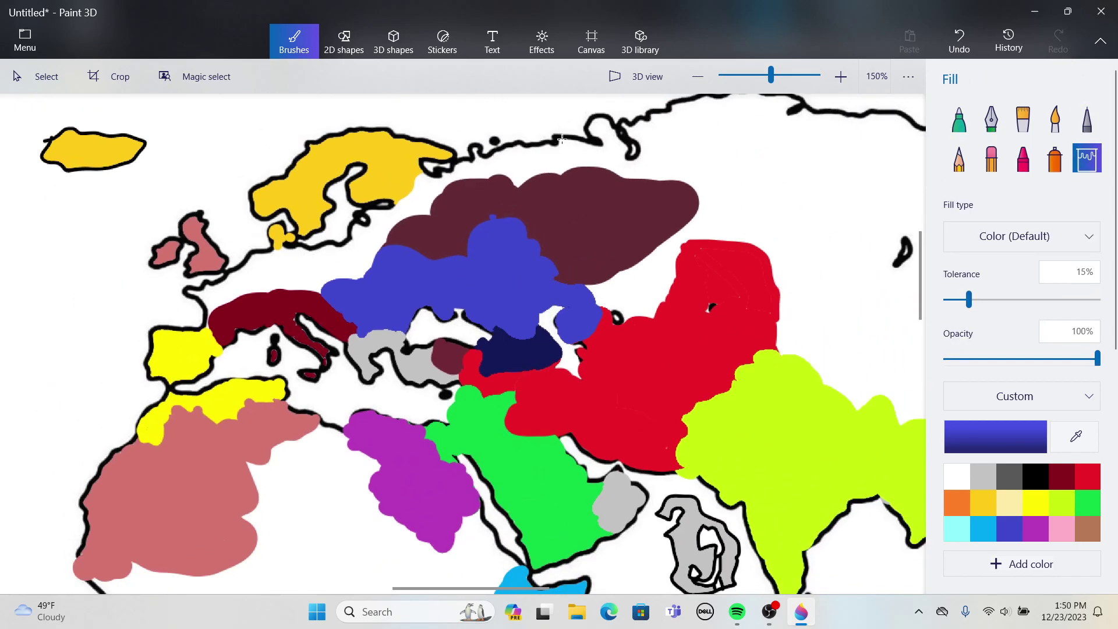
- Sample the dark maroon colour and paint back the top of the blue territory's northern lobe with the Marker
{"action": "scroll", "coordinate": [706, 370], "scroll_direction": "up", "scroll_amount": 3}
{"action": "left_click", "coordinate": [1076, 436]}
{"action": "left_click", "coordinate": [384, 270]}
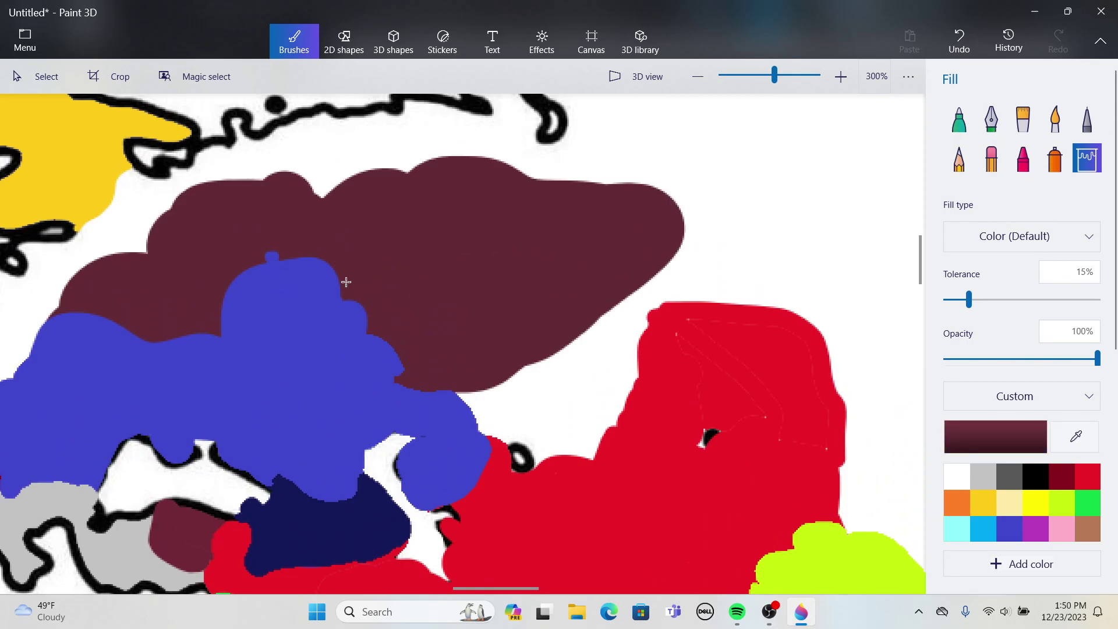
{"action": "left_click", "coordinate": [959, 121]}
{"action": "mouse_move", "coordinate": [292, 297]}
{"action": "left_mouse_down"}
{"action": "mouse_move", "coordinate": [275, 242]}
{"action": "mouse_move", "coordinate": [306, 289]}
{"action": "mouse_move", "coordinate": [326, 264]}
{"action": "mouse_move", "coordinate": [282, 281]}
{"action": "mouse_move", "coordinate": [233, 272]}
{"action": "mouse_move", "coordinate": [220, 292]}
{"action": "left_mouse_up"}
- Examine the reshaped territories across Europe, Africa and Asia at different zoom levels
{"action": "scroll", "coordinate": [377, 320], "scroll_direction": "down", "scroll_amount": 5}
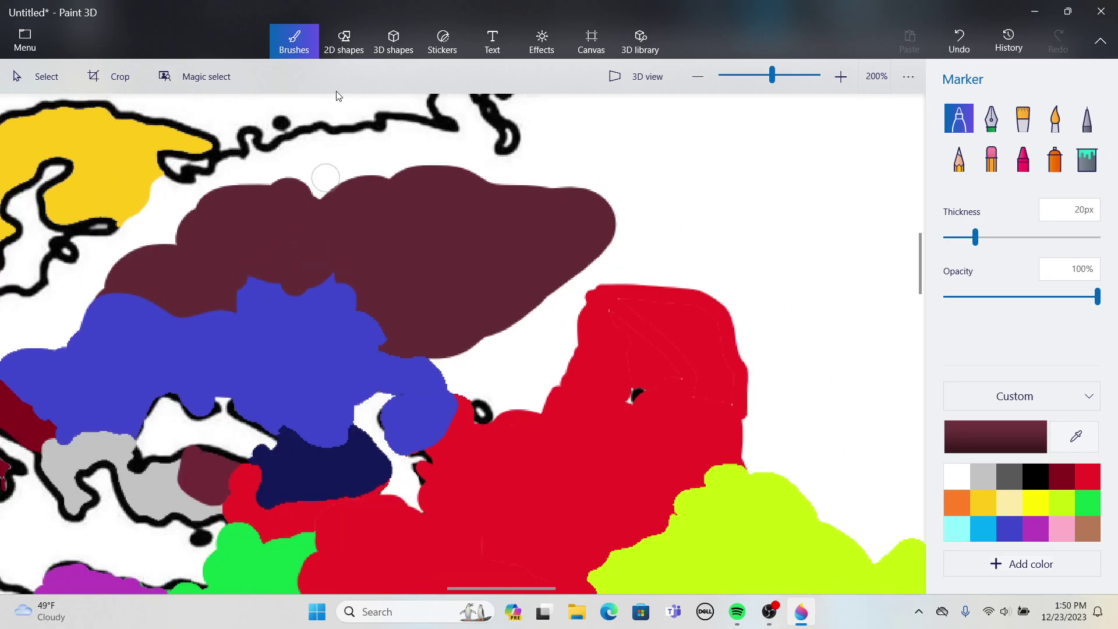
{"action": "scroll", "coordinate": [344, 156], "scroll_direction": "down", "scroll_amount": 2}
{"action": "scroll", "coordinate": [408, 198], "scroll_direction": "up", "scroll_amount": 4}
{"action": "scroll", "coordinate": [422, 211], "scroll_direction": "down", "scroll_amount": 1}
{"action": "scroll", "coordinate": [393, 309], "scroll_direction": "down", "scroll_amount": 2}
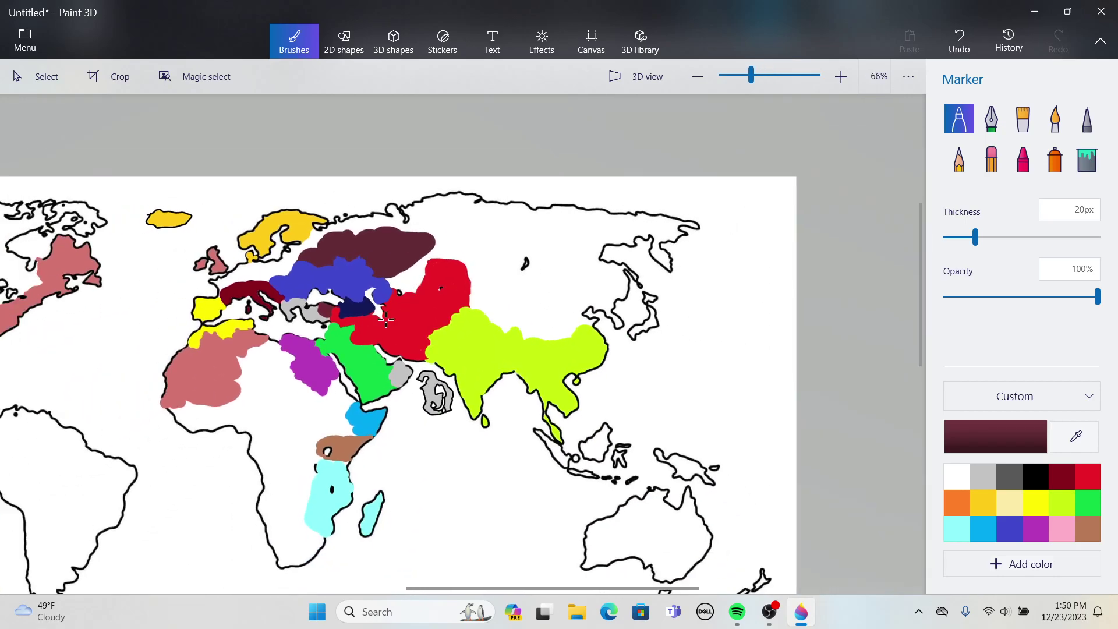
{"action": "scroll", "coordinate": [221, 348], "scroll_direction": "down", "scroll_amount": 1}
{"action": "scroll", "coordinate": [220, 348], "scroll_direction": "up", "scroll_amount": 5}
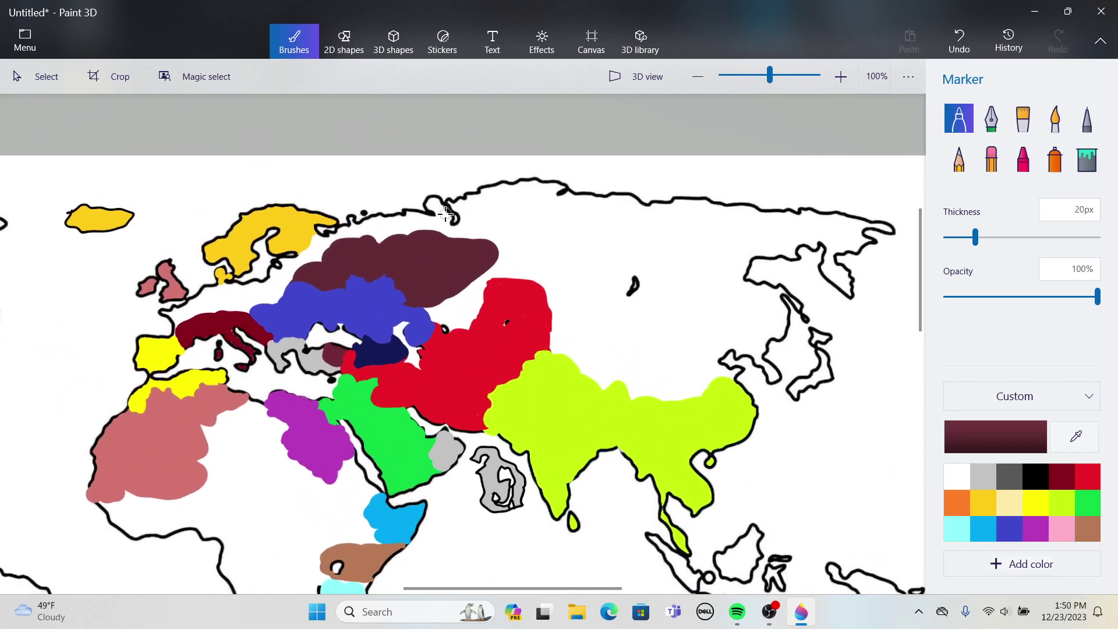
{"action": "scroll", "coordinate": [288, 282], "scroll_direction": "down", "scroll_amount": 3}
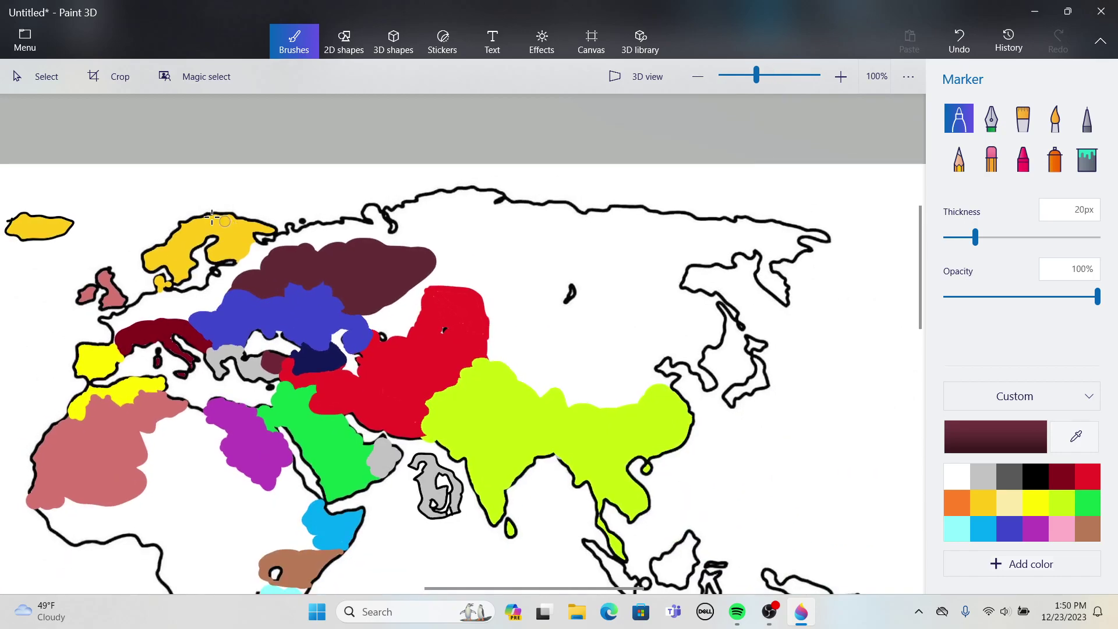
- Sample the golden yellow of the Scandinavian territory as the Marker colour
{"action": "scroll", "coordinate": [112, 255], "scroll_direction": "up", "scroll_amount": 2}
{"action": "left_click", "coordinate": [1091, 440]}
{"action": "left_click", "coordinate": [282, 243]}
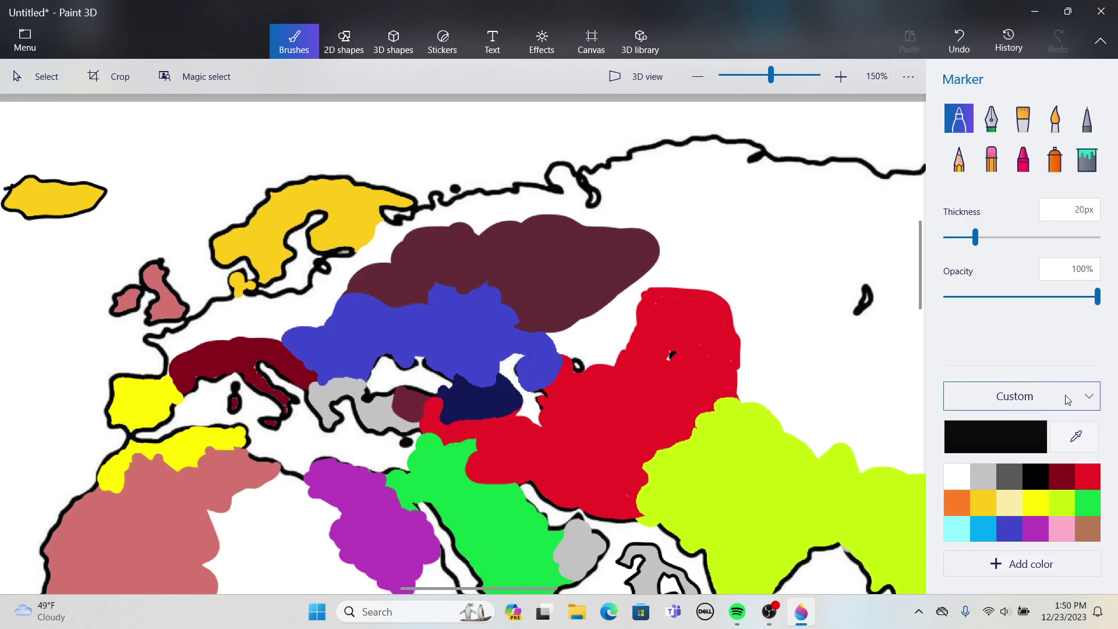
{"action": "left_click", "coordinate": [1076, 437]}
{"action": "left_click", "coordinate": [347, 226]}
{"action": "scroll", "coordinate": [373, 236], "scroll_direction": "up", "scroll_amount": 3}
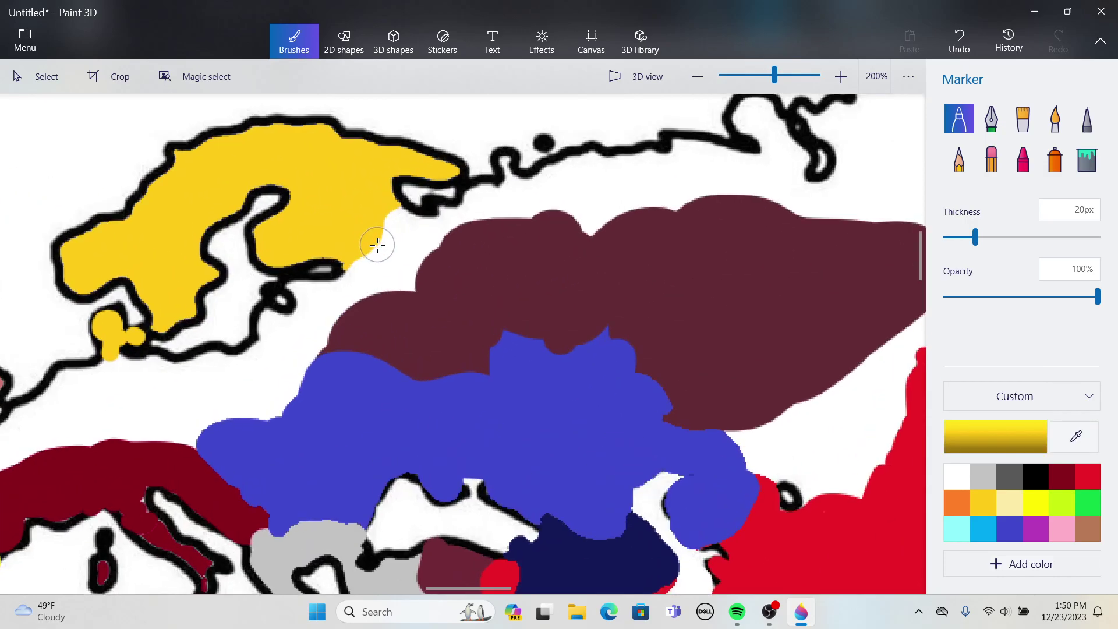
- Set the Marker thickness to 8px, extend Scandinavia's yellow border southeast to the dark maroon territory, and fill the enclosed white gap
{"action": "left_click", "coordinate": [955, 237]}
{"action": "scroll", "coordinate": [512, 277], "scroll_direction": "up", "scroll_amount": 1}
{"action": "mouse_move", "coordinate": [349, 278]}
{"action": "left_mouse_down"}
{"action": "mouse_move", "coordinate": [387, 304]}
{"action": "mouse_move", "coordinate": [378, 293]}
{"action": "mouse_move", "coordinate": [364, 289]}
{"action": "mouse_move", "coordinate": [376, 318]}
{"action": "left_mouse_up"}
{"action": "left_click_drag", "start_coordinate": [376, 268], "coordinate": [441, 179]}
{"action": "mouse_move", "coordinate": [349, 284]}
{"action": "left_mouse_down"}
{"action": "mouse_move", "coordinate": [306, 287]}
{"action": "mouse_move", "coordinate": [288, 261]}
{"action": "mouse_move", "coordinate": [310, 303]}
{"action": "mouse_move", "coordinate": [307, 251]}
{"action": "left_mouse_up"}
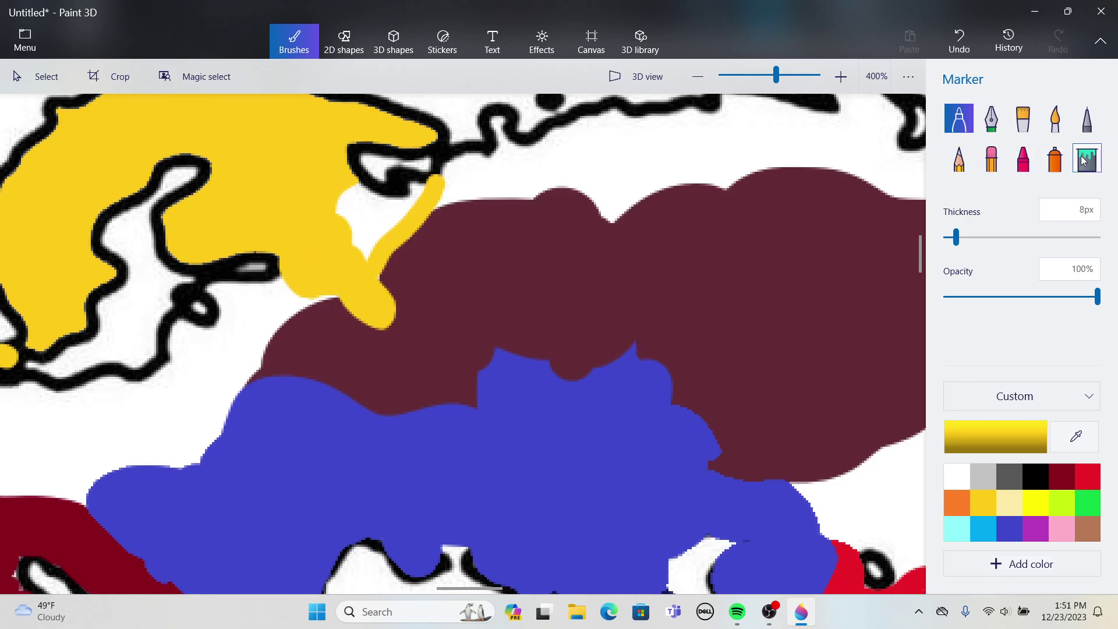
{"action": "left_click", "coordinate": [1087, 158]}
{"action": "left_click", "coordinate": [367, 217]}
- Sample the dark maroon colour and paint Marker strokes across the northern tip and southern lobe of the yellow extension
{"action": "left_click", "coordinate": [1084, 443]}
{"action": "left_click", "coordinate": [536, 254]}
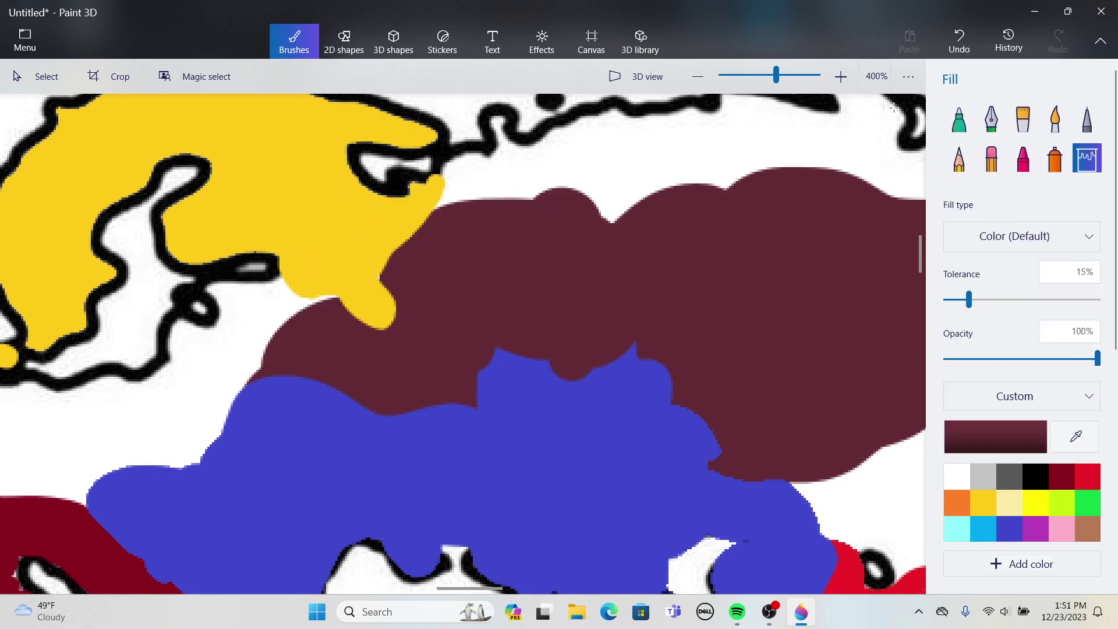
{"action": "left_click", "coordinate": [958, 120]}
{"action": "mouse_move", "coordinate": [436, 203]}
{"action": "left_mouse_down"}
{"action": "mouse_move", "coordinate": [411, 225]}
{"action": "mouse_move", "coordinate": [406, 194]}
{"action": "left_mouse_up"}
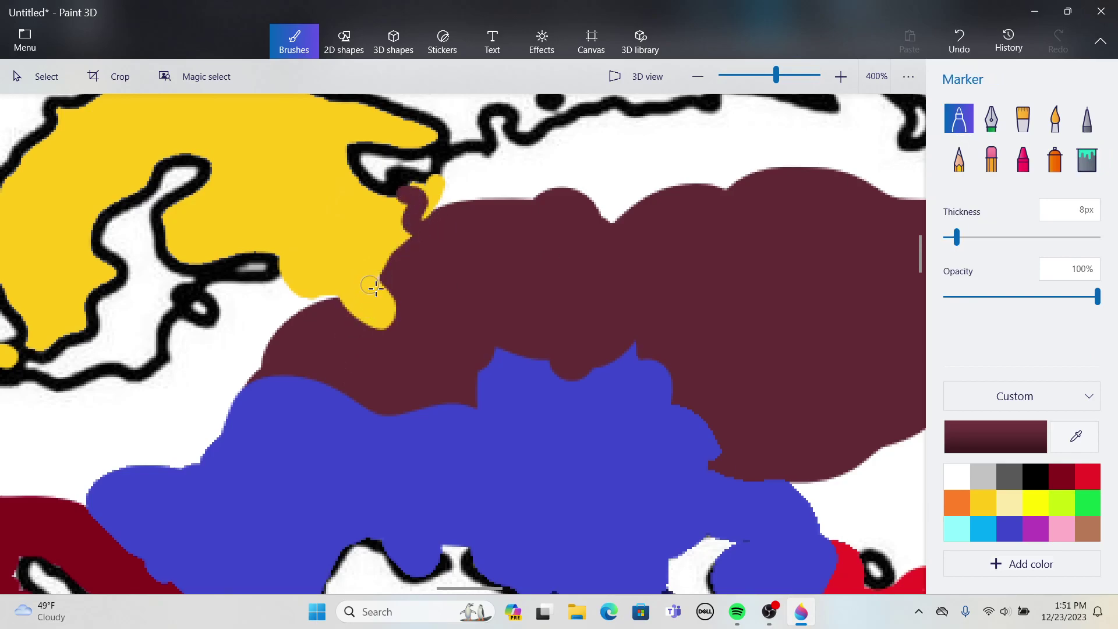
{"action": "left_click_drag", "start_coordinate": [376, 268], "coordinate": [356, 315]}
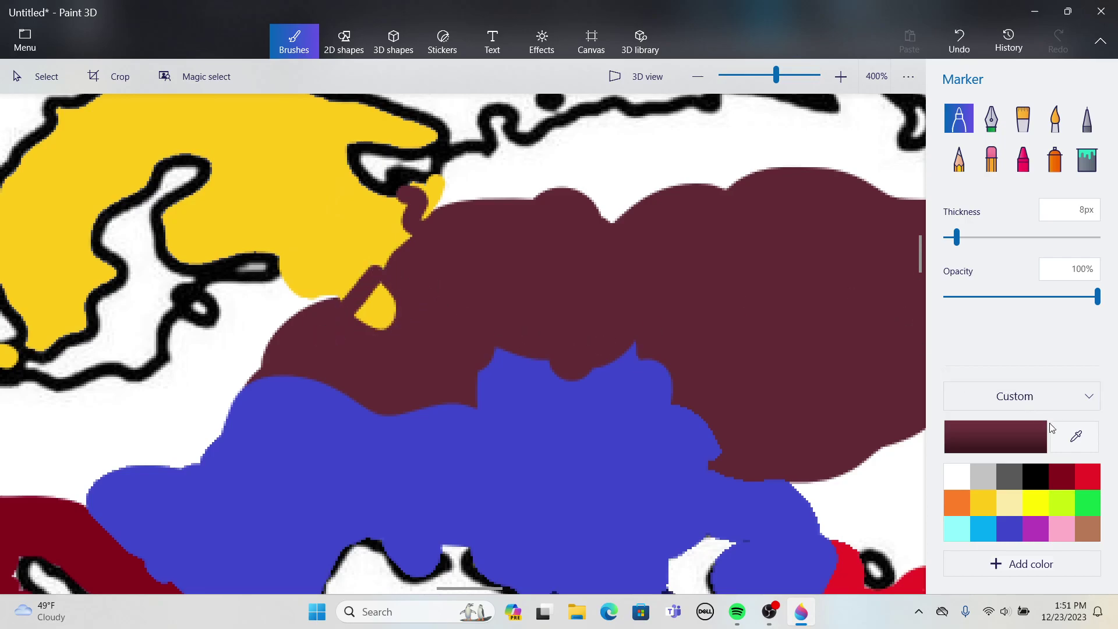
- Sample the golden yellow colour and paint over the maroon stroke crossing the southern yellow lobe
{"action": "left_click", "coordinate": [1075, 437]}
{"action": "left_click", "coordinate": [285, 258]}
{"action": "mouse_move", "coordinate": [349, 311]}
{"action": "left_mouse_down"}
{"action": "mouse_move", "coordinate": [341, 294]}
{"action": "mouse_move", "coordinate": [374, 269]}
{"action": "mouse_move", "coordinate": [363, 283]}
{"action": "left_mouse_up"}
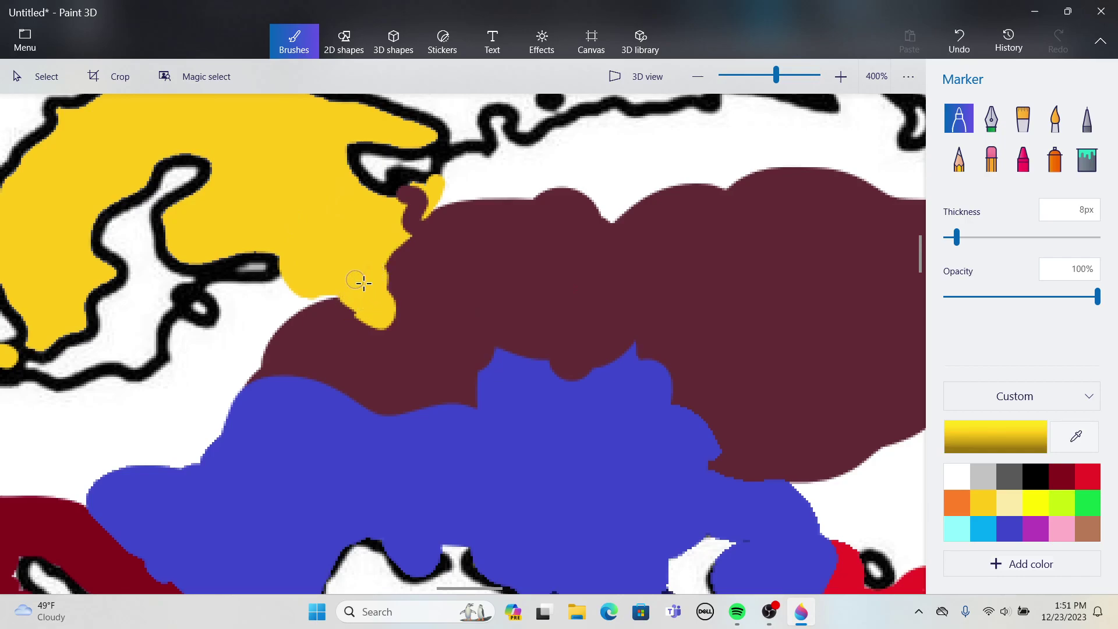
- Sample the dark maroon colour and fill the cut-off yellow tip near Scandinavia's northeastern border
{"action": "left_click", "coordinate": [1075, 437]}
{"action": "left_click", "coordinate": [743, 279]}
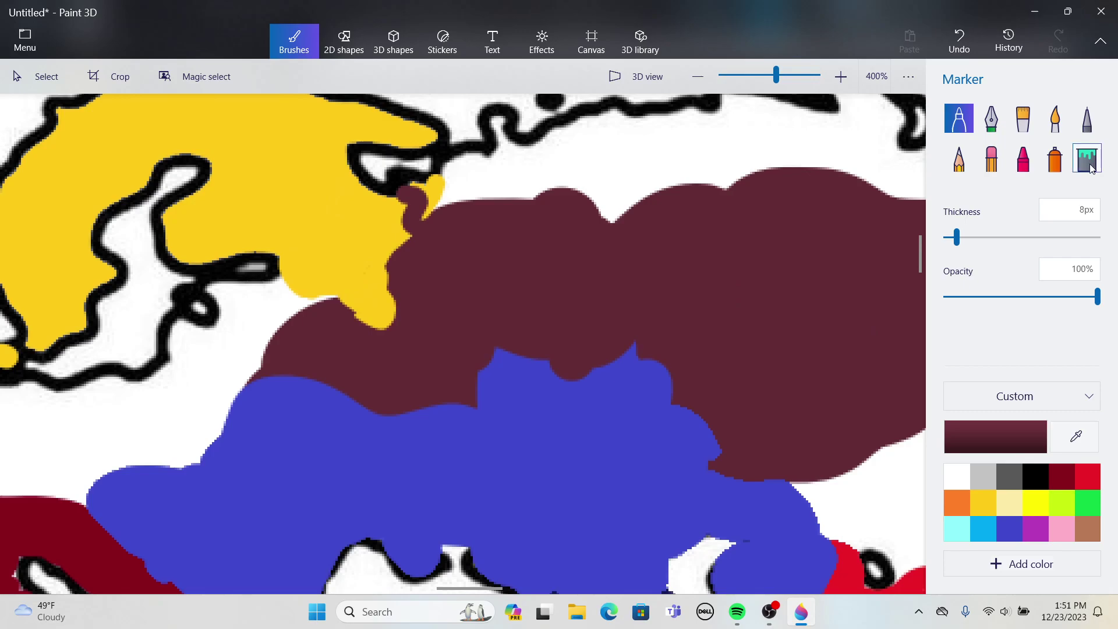
{"action": "left_click", "coordinate": [1089, 163]}
{"action": "left_click", "coordinate": [443, 191]}
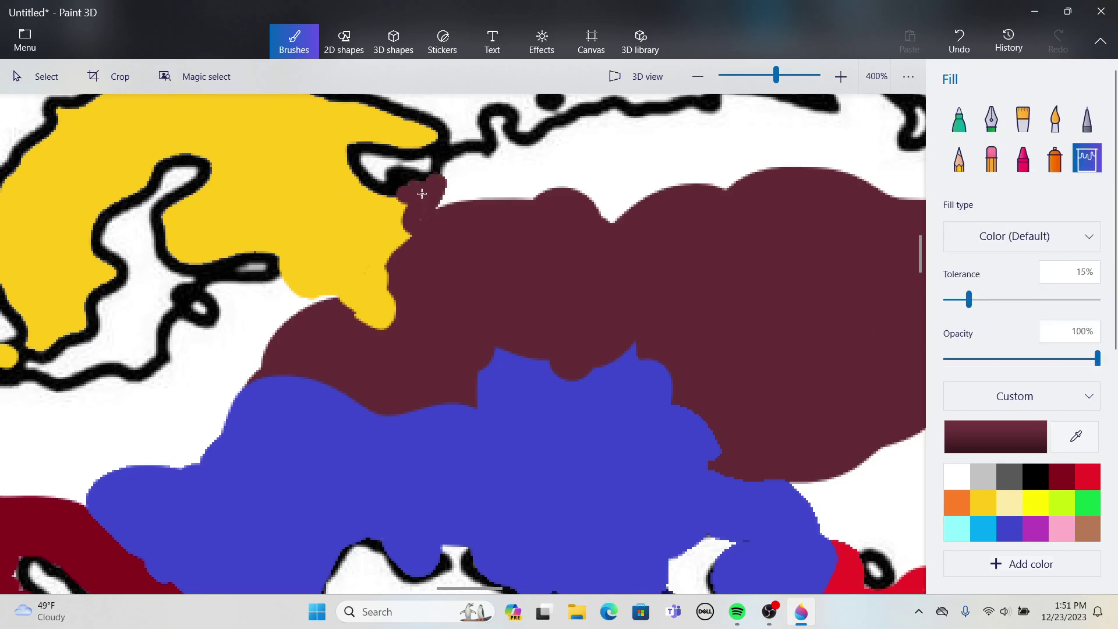
- Draw a dark maroon Marker border from the maroon territory's eastern end to the red territory and fill the enclosed gap
{"action": "scroll", "coordinate": [451, 292], "scroll_direction": "down", "scroll_amount": 5}
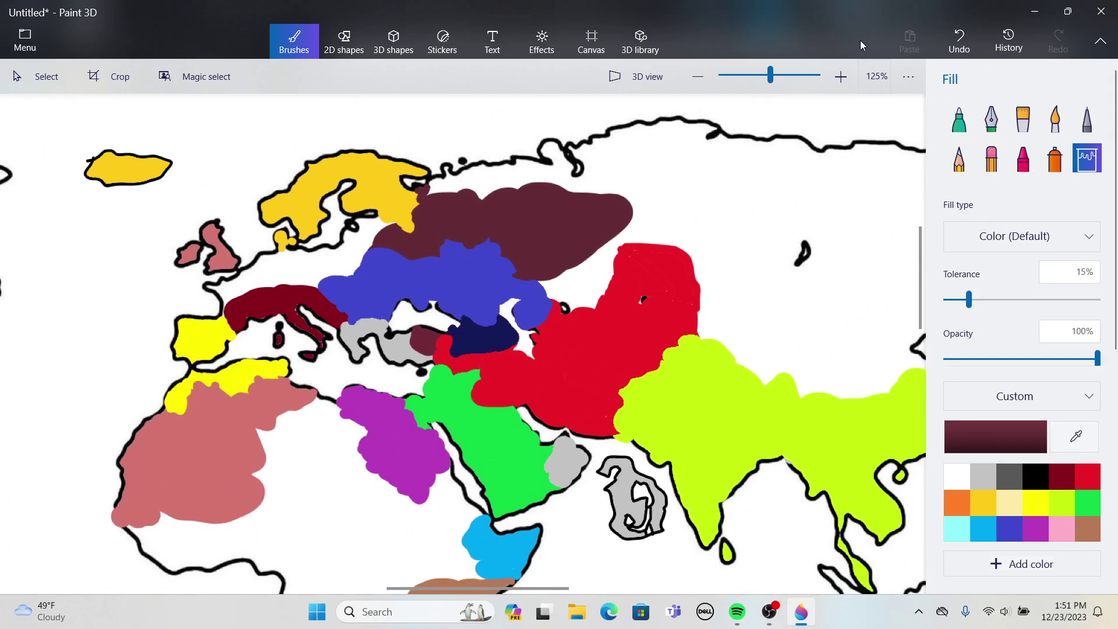
{"action": "left_click", "coordinate": [959, 119]}
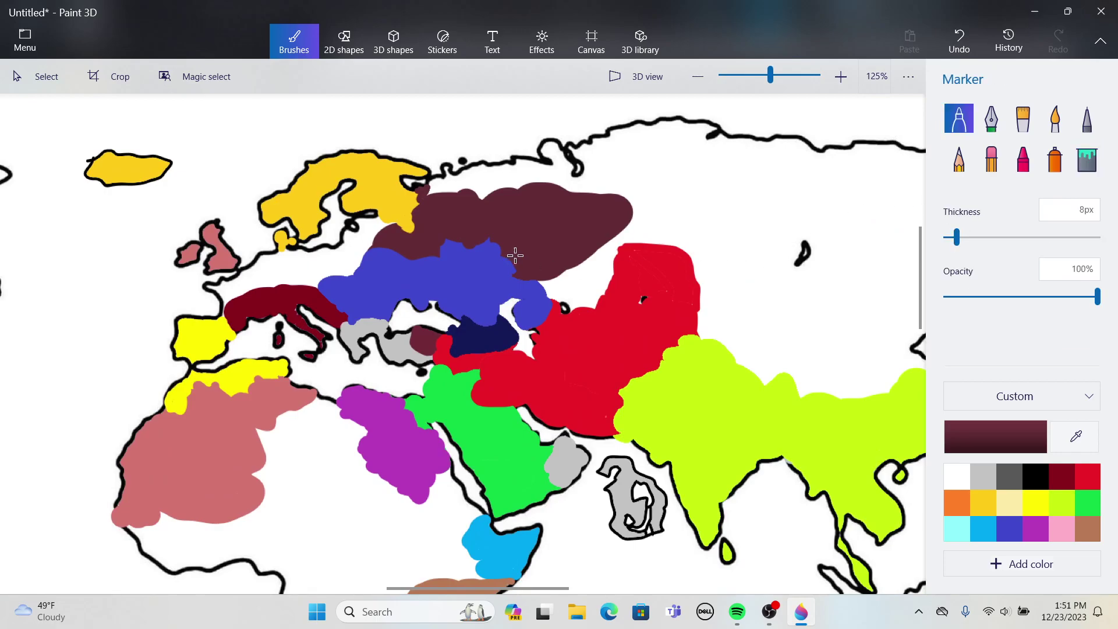
{"action": "scroll", "coordinate": [573, 302], "scroll_direction": "up", "scroll_amount": 3}
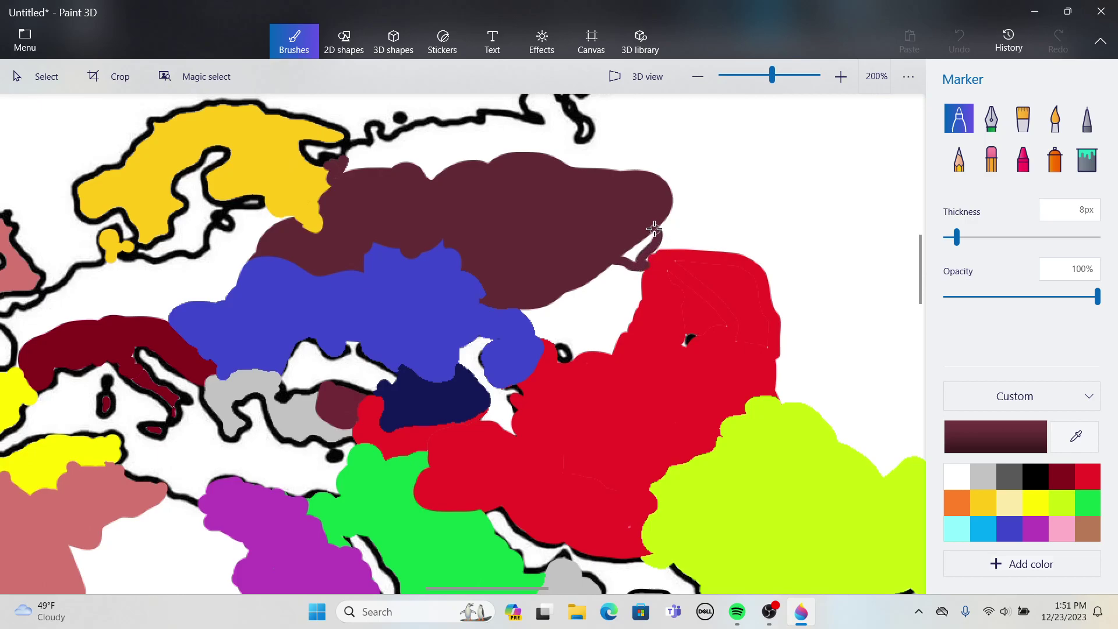
{"action": "left_click", "coordinate": [1087, 158]}
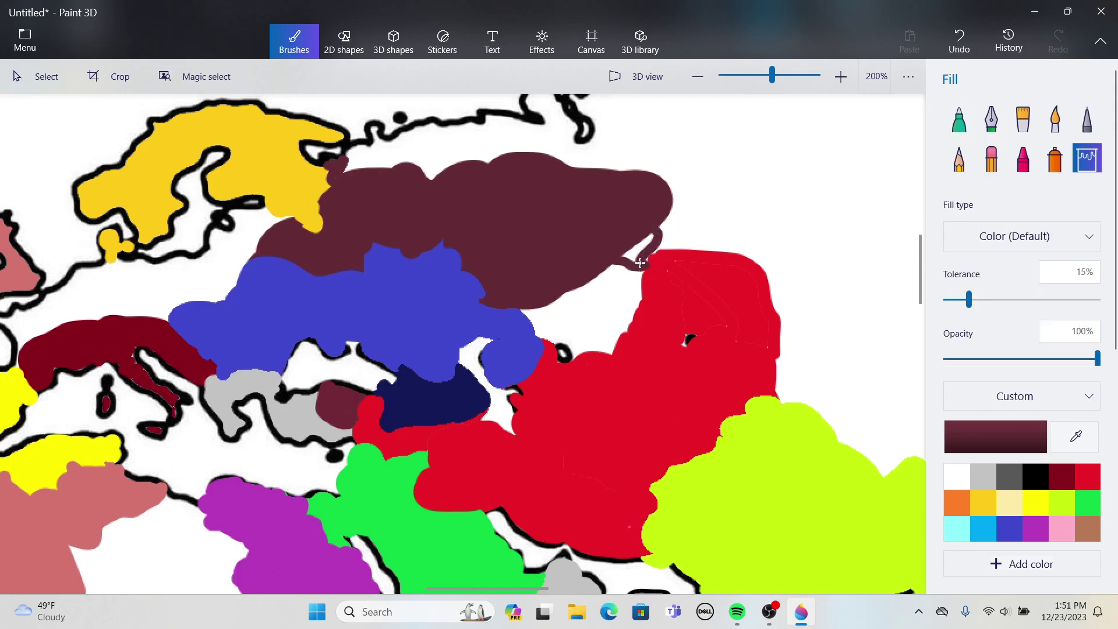
{"action": "scroll", "coordinate": [633, 259], "scroll_direction": "down", "scroll_amount": 3}
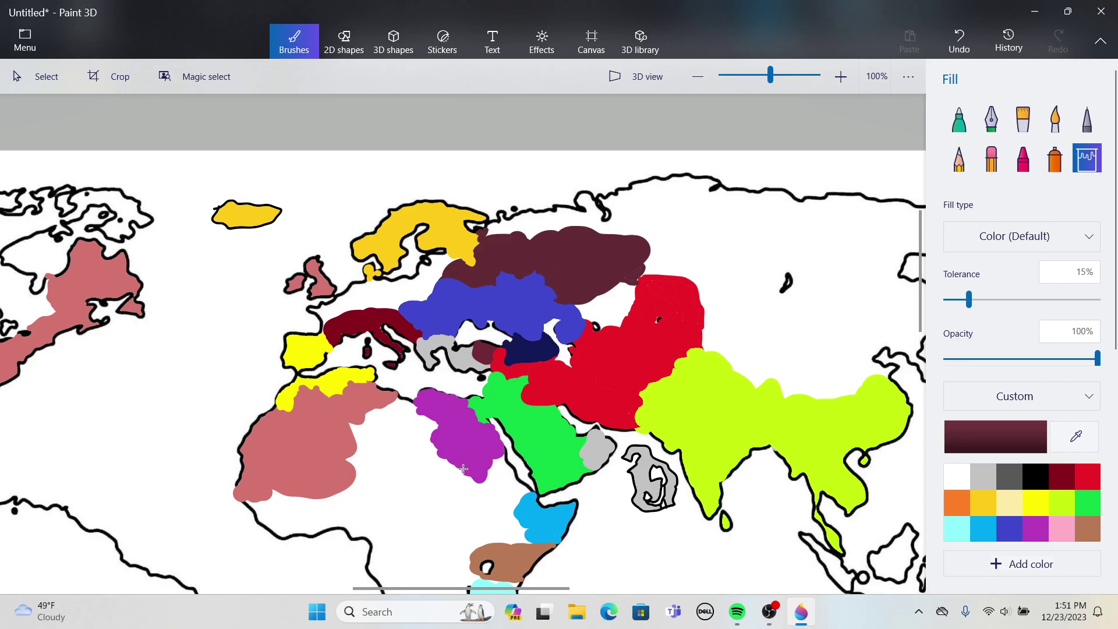
- Sample the plum-maroon colour in Anatolia, draw a Marker border west to the south coast, and fill the enclosed grey area
{"action": "scroll", "coordinate": [462, 470], "scroll_direction": "up", "scroll_amount": 3}
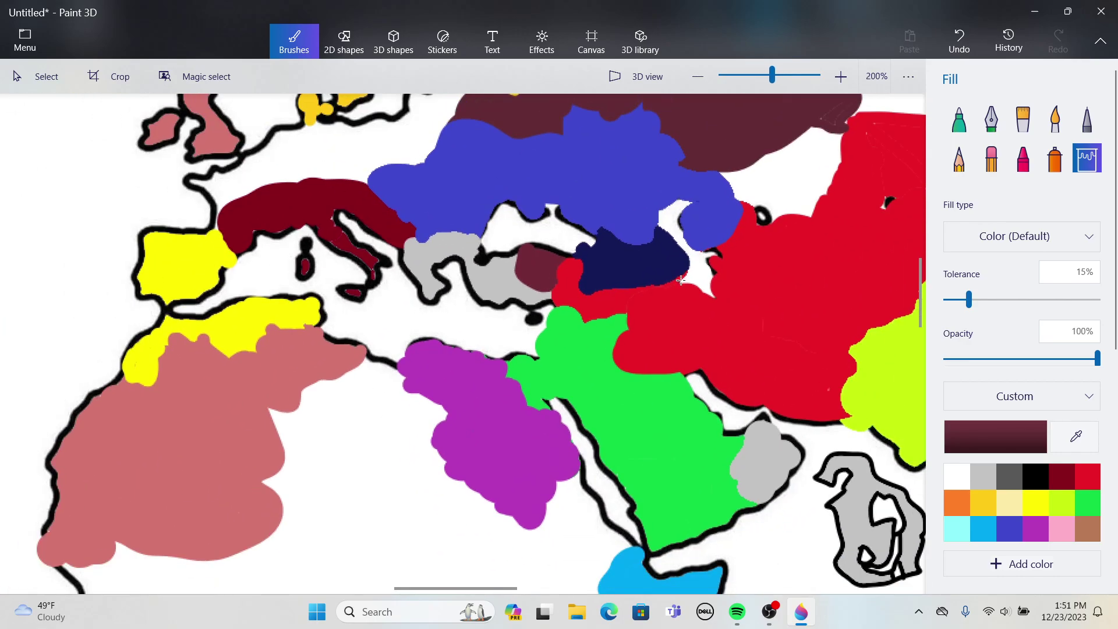
{"action": "left_click", "coordinate": [1075, 437]}
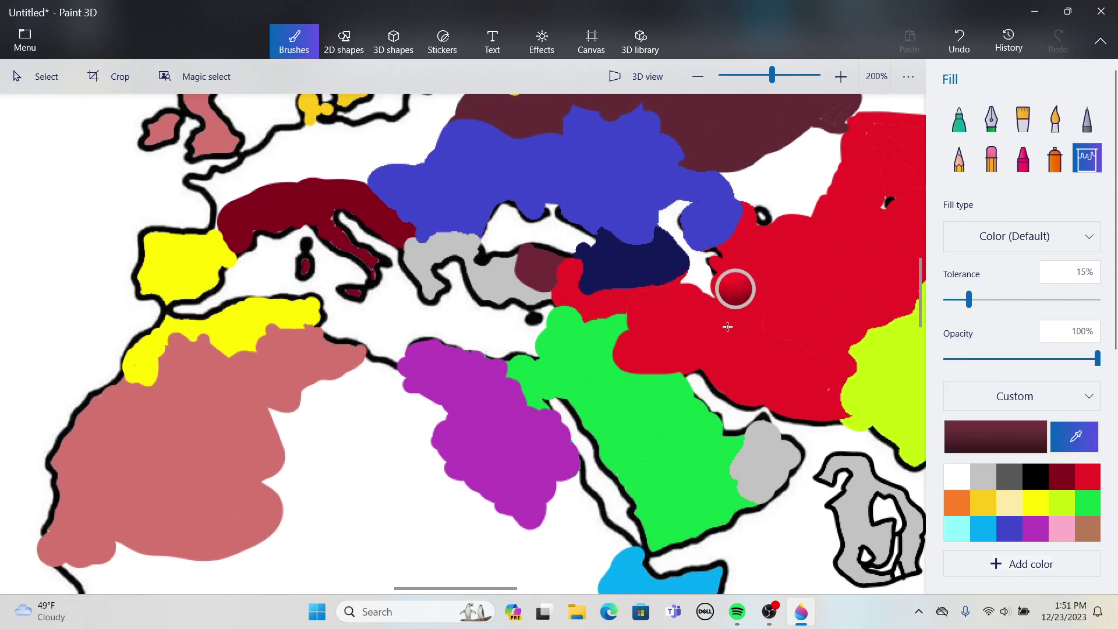
{"action": "left_click", "coordinate": [534, 256]}
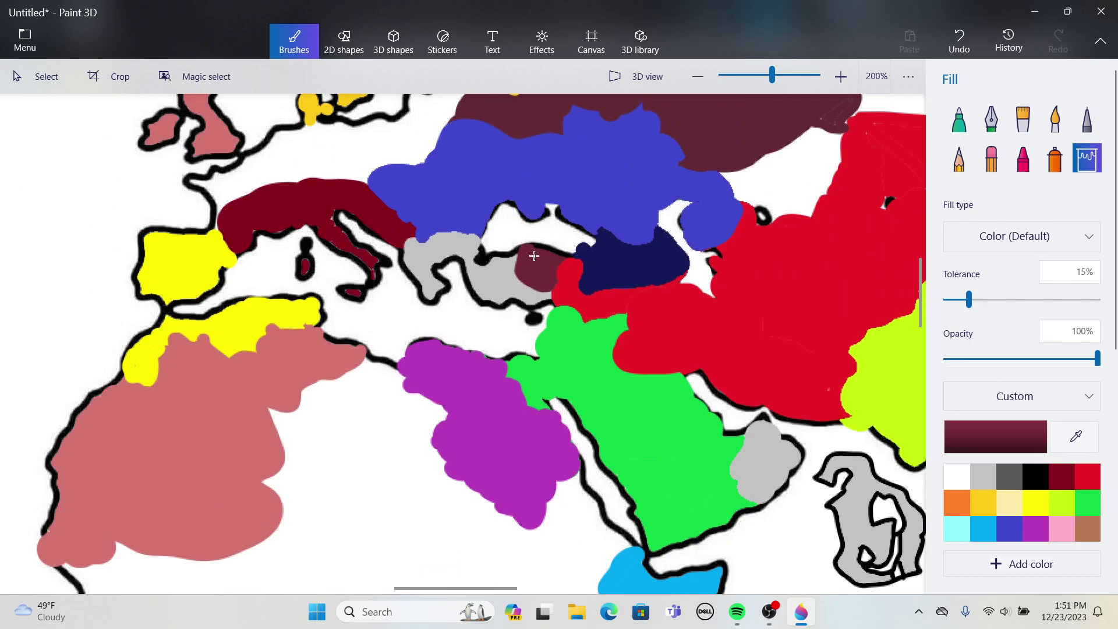
{"action": "left_click", "coordinate": [958, 124]}
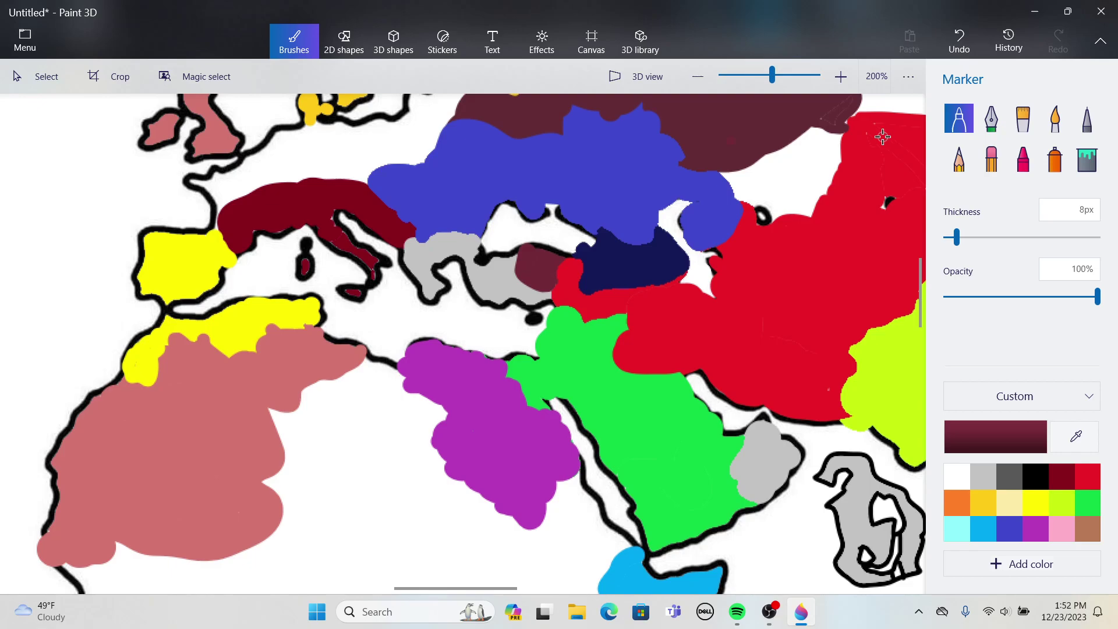
{"action": "scroll", "coordinate": [569, 333], "scroll_direction": "up", "scroll_amount": 2}
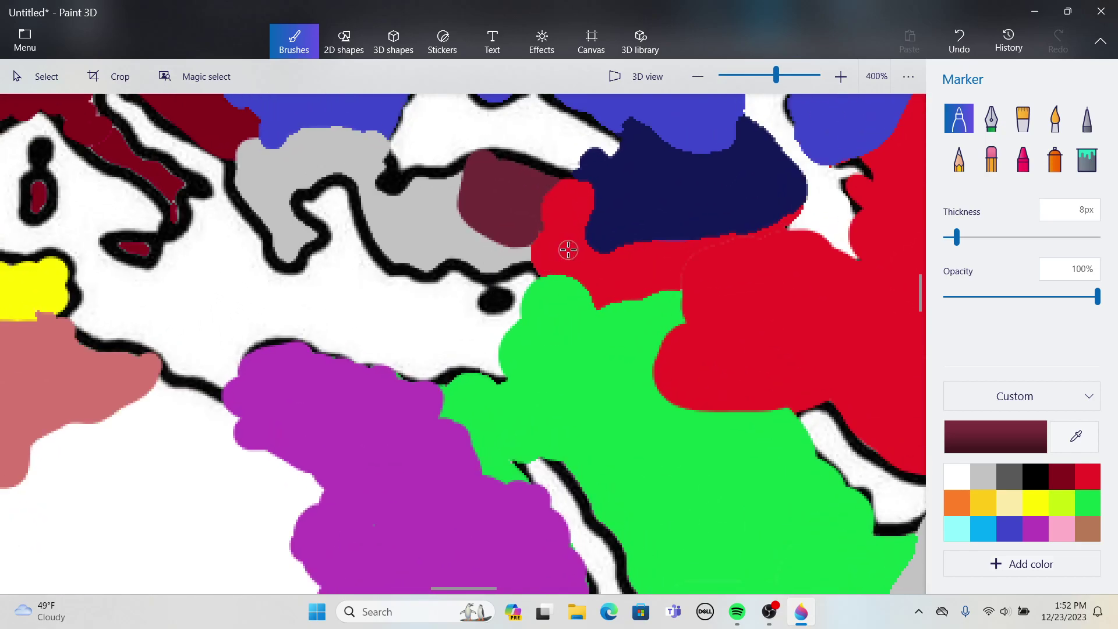
{"action": "mouse_move", "coordinate": [526, 245]}
{"action": "left_mouse_down"}
{"action": "mouse_move", "coordinate": [483, 224]}
{"action": "mouse_move", "coordinate": [453, 226]}
{"action": "mouse_move", "coordinate": [411, 235]}
{"action": "mouse_move", "coordinate": [406, 265]}
{"action": "left_mouse_up"}
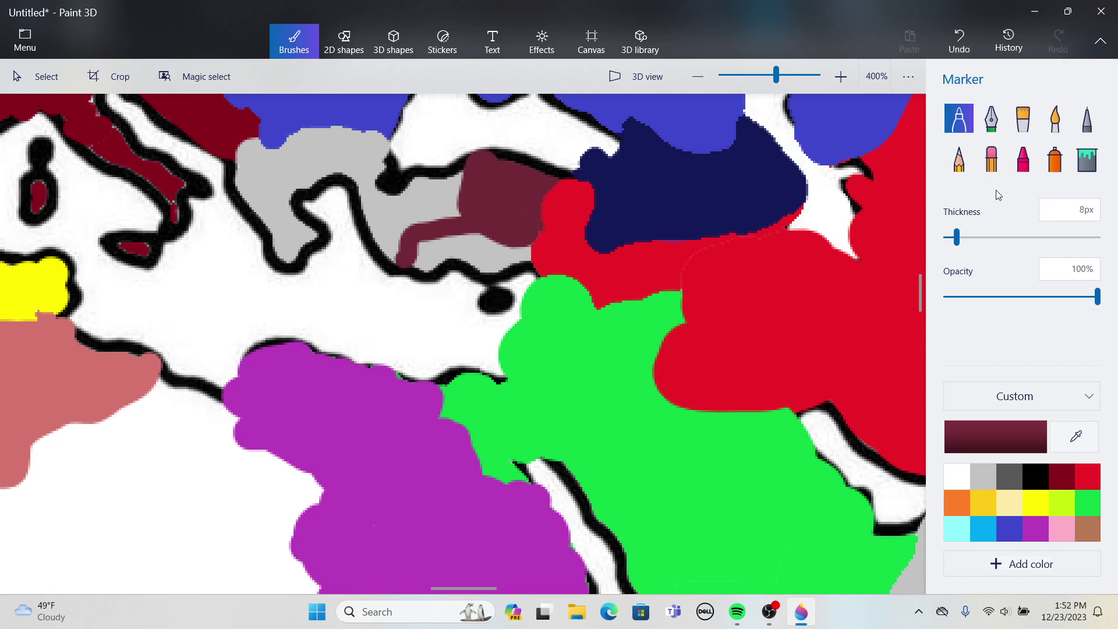
{"action": "left_click", "coordinate": [1093, 165]}
{"action": "left_click", "coordinate": [485, 267]}
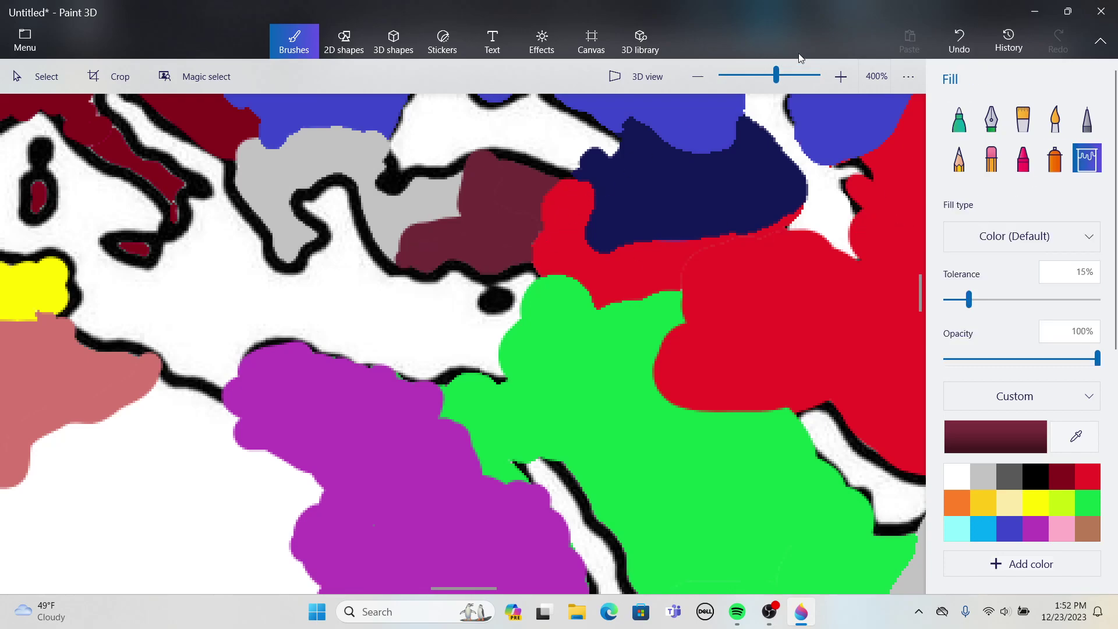
- Mark off the strait west of Anatolia in plum-maroon and fill the remaining grey Anatolian and Balkan areas
{"action": "left_click", "coordinate": [959, 119]}
{"action": "mouse_move", "coordinate": [380, 176]}
{"action": "left_mouse_down"}
{"action": "mouse_move", "coordinate": [362, 194]}
{"action": "mouse_move", "coordinate": [381, 193]}
{"action": "left_mouse_up"}
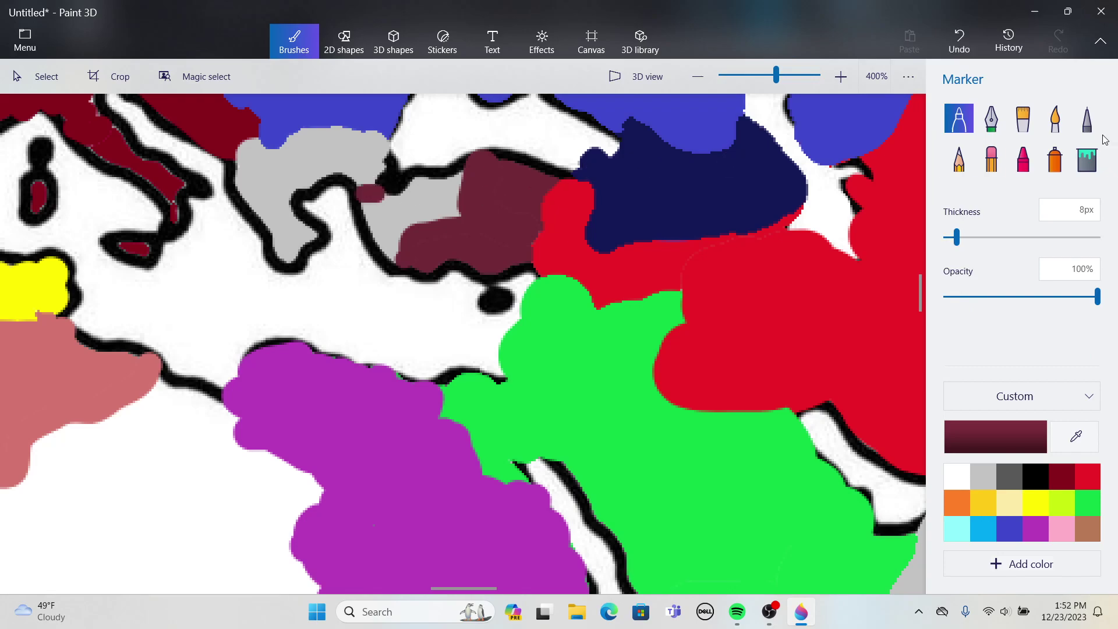
{"action": "left_click", "coordinate": [1087, 158]}
{"action": "left_click", "coordinate": [412, 216]}
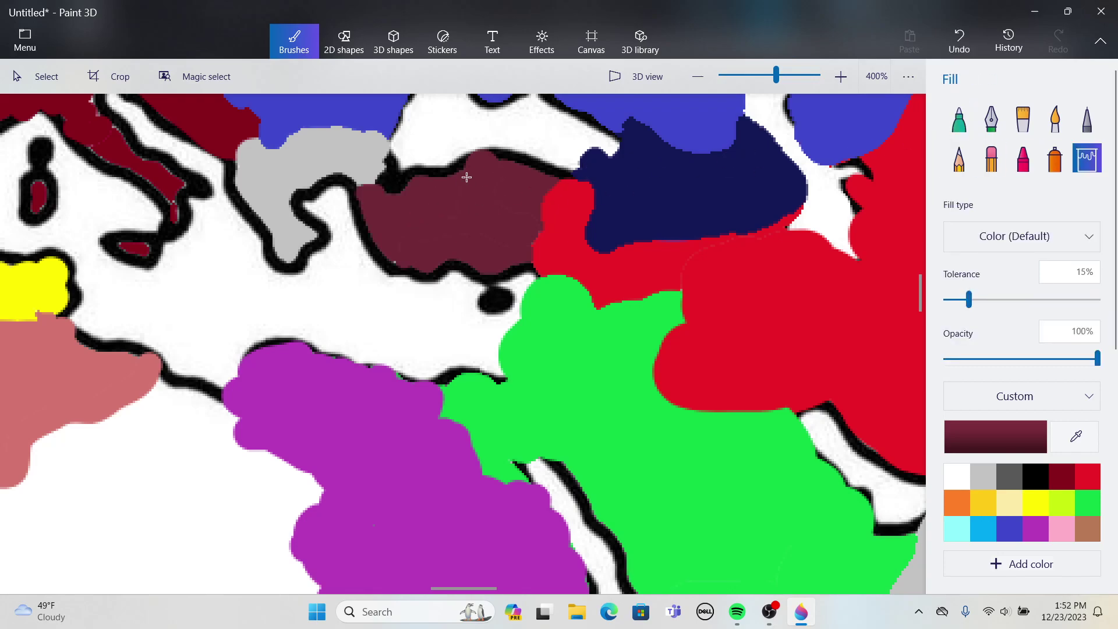
{"action": "left_click", "coordinate": [361, 161]}
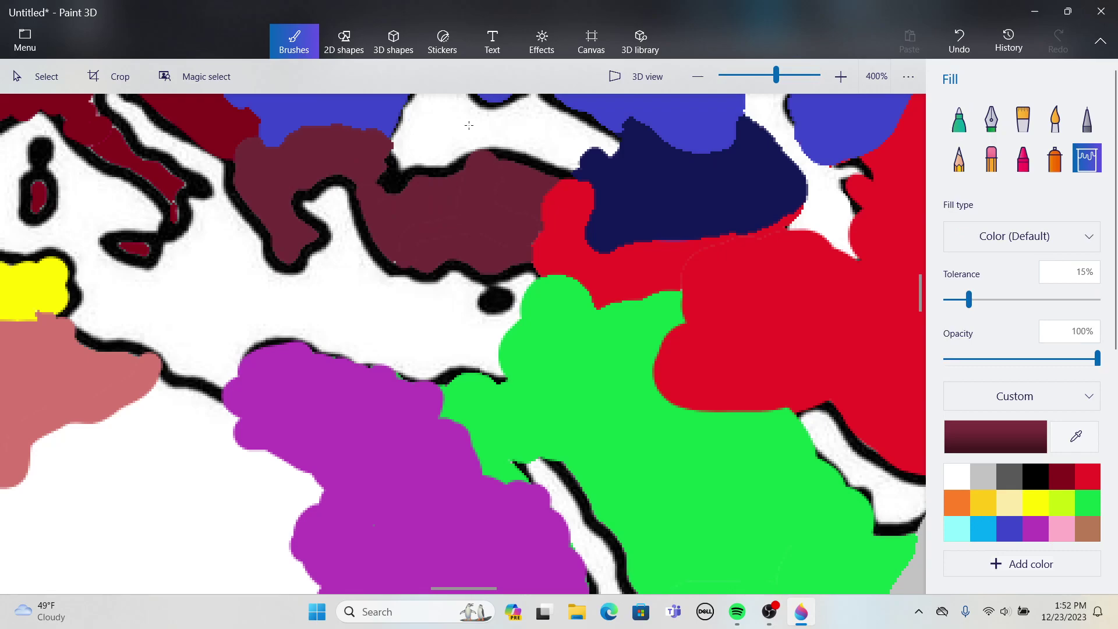
- Set the Marker thickness to 16px and extend the plum-maroon territory east over the red and northern green areas
{"action": "scroll", "coordinate": [462, 109], "scroll_direction": "down", "scroll_amount": 3}
{"action": "scroll", "coordinate": [628, 124], "scroll_direction": "up", "scroll_amount": 3}
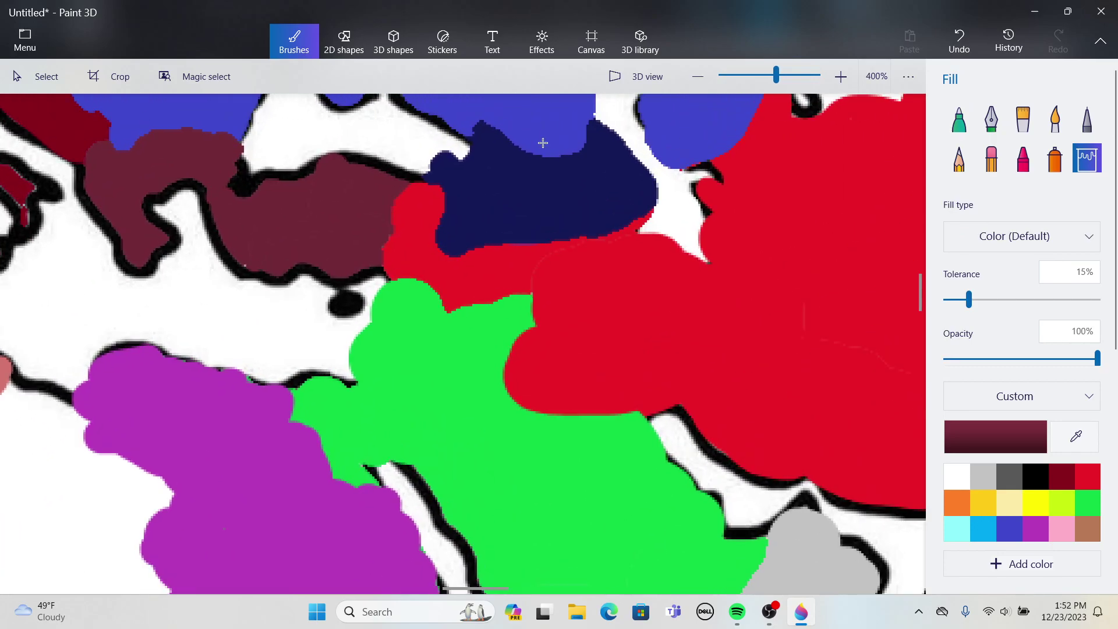
{"action": "left_click", "coordinate": [959, 119]}
{"action": "left_click_drag", "start_coordinate": [956, 237], "coordinate": [970, 237]}
{"action": "mouse_move", "coordinate": [394, 207]}
{"action": "left_mouse_down"}
{"action": "mouse_move", "coordinate": [428, 207]}
{"action": "mouse_move", "coordinate": [406, 235]}
{"action": "mouse_move", "coordinate": [417, 255]}
{"action": "mouse_move", "coordinate": [391, 256]}
{"action": "mouse_move", "coordinate": [466, 270]}
{"action": "mouse_move", "coordinate": [447, 291]}
{"action": "mouse_move", "coordinate": [469, 314]}
{"action": "mouse_move", "coordinate": [439, 269]}
{"action": "mouse_move", "coordinate": [441, 200]}
{"action": "mouse_move", "coordinate": [383, 236]}
{"action": "mouse_move", "coordinate": [432, 237]}
{"action": "left_mouse_up"}
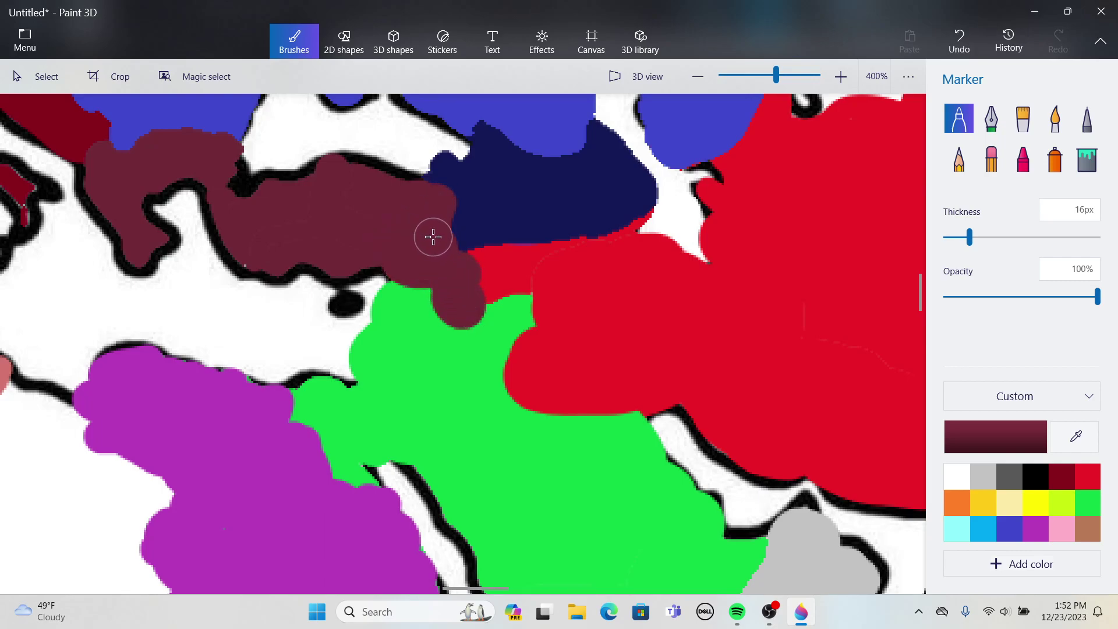
{"action": "scroll", "coordinate": [432, 239], "scroll_direction": "down", "scroll_amount": 5}
{"action": "scroll", "coordinate": [476, 172], "scroll_direction": "down", "scroll_amount": 2}
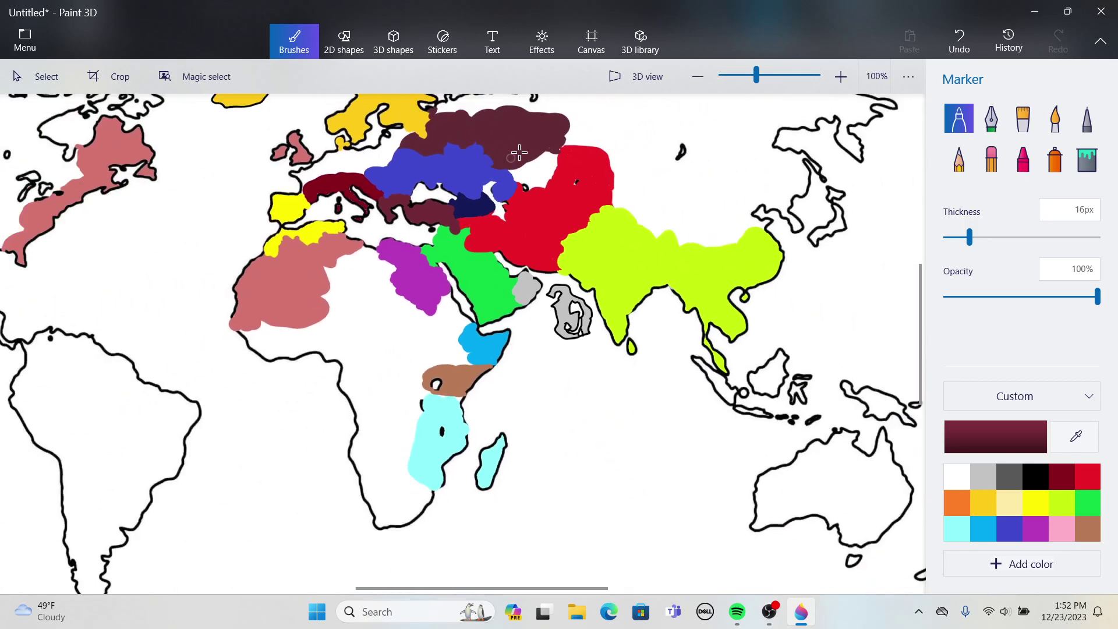
- Sample the dark maroon colour, draw a border southeast across the red territory's northern end, and fill the enclosed white and red areas
{"action": "scroll", "coordinate": [550, 137], "scroll_direction": "up", "scroll_amount": 2}
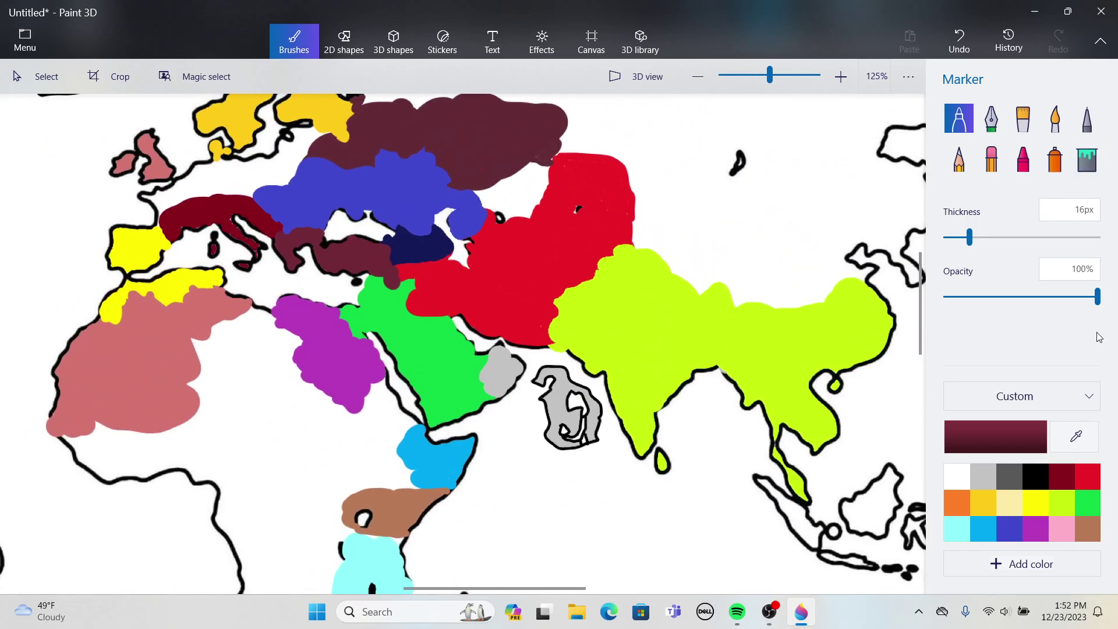
{"action": "left_click", "coordinate": [1073, 437]}
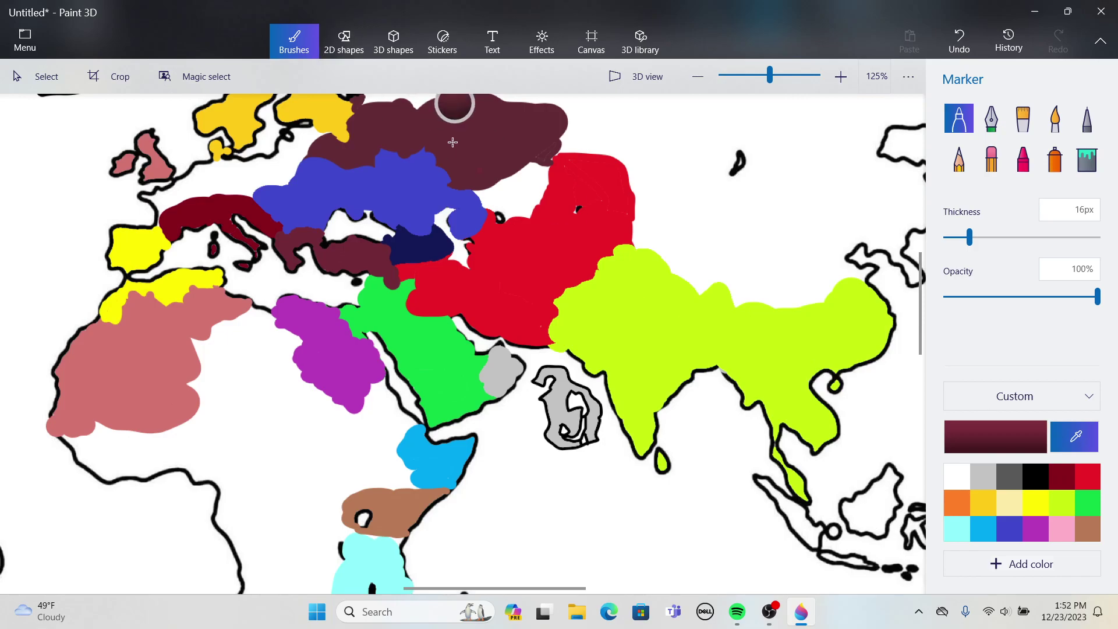
{"action": "left_click", "coordinate": [454, 108]}
{"action": "scroll", "coordinate": [555, 156], "scroll_direction": "up", "scroll_amount": 2}
{"action": "mouse_move", "coordinate": [554, 156]}
{"action": "left_mouse_down"}
{"action": "mouse_move", "coordinate": [587, 180]}
{"action": "mouse_move", "coordinate": [609, 169]}
{"action": "mouse_move", "coordinate": [578, 175]}
{"action": "mouse_move", "coordinate": [658, 181]}
{"action": "mouse_move", "coordinate": [655, 198]}
{"action": "mouse_move", "coordinate": [685, 220]}
{"action": "mouse_move", "coordinate": [720, 191]}
{"action": "mouse_move", "coordinate": [650, 126]}
{"action": "mouse_move", "coordinate": [650, 86]}
{"action": "mouse_move", "coordinate": [600, 113]}
{"action": "left_mouse_up"}
{"action": "left_click", "coordinate": [1087, 158]}
{"action": "left_click", "coordinate": [637, 146]}
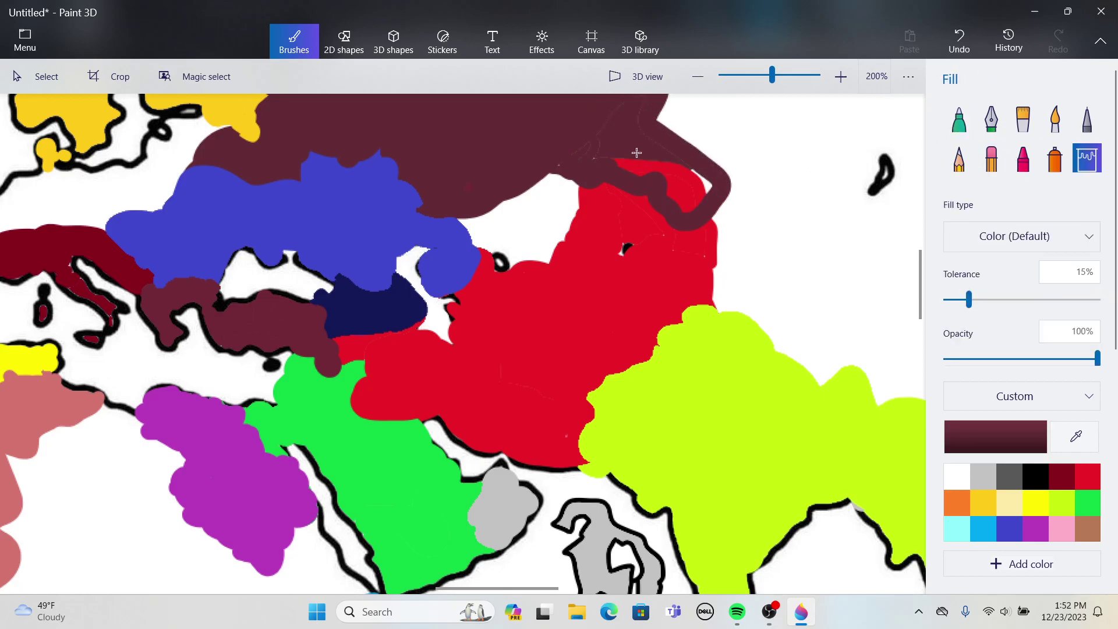
{"action": "left_click", "coordinate": [694, 180]}
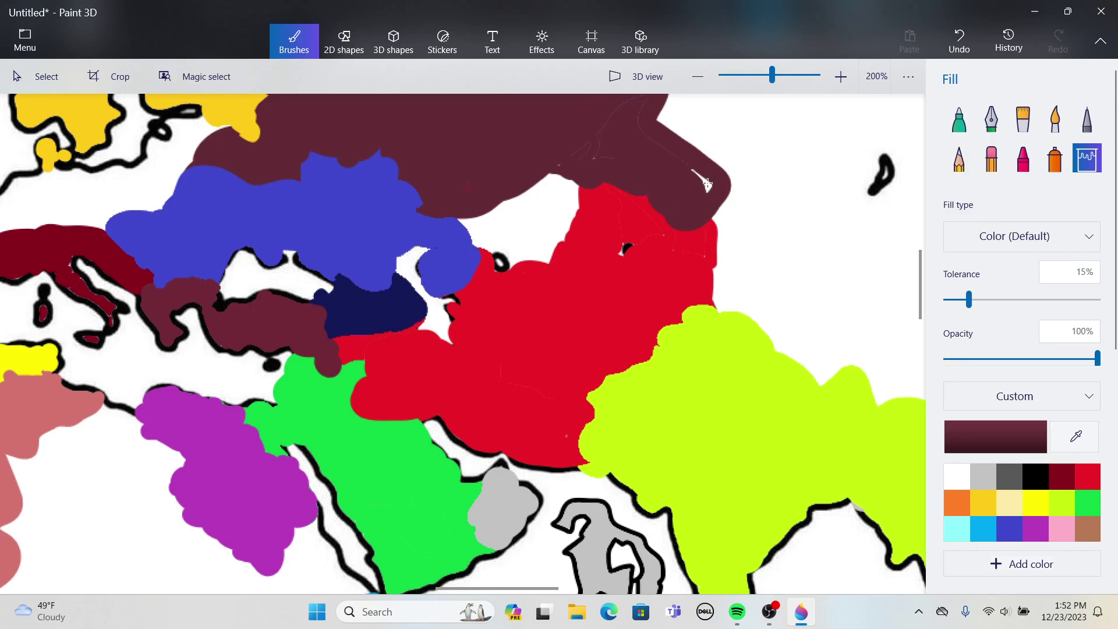
- Fill the white gap between the dark maroon, blue and red territories with dark maroon
{"action": "scroll", "coordinate": [706, 184], "scroll_direction": "down", "scroll_amount": 3}
{"action": "scroll", "coordinate": [684, 183], "scroll_direction": "up", "scroll_amount": 3}
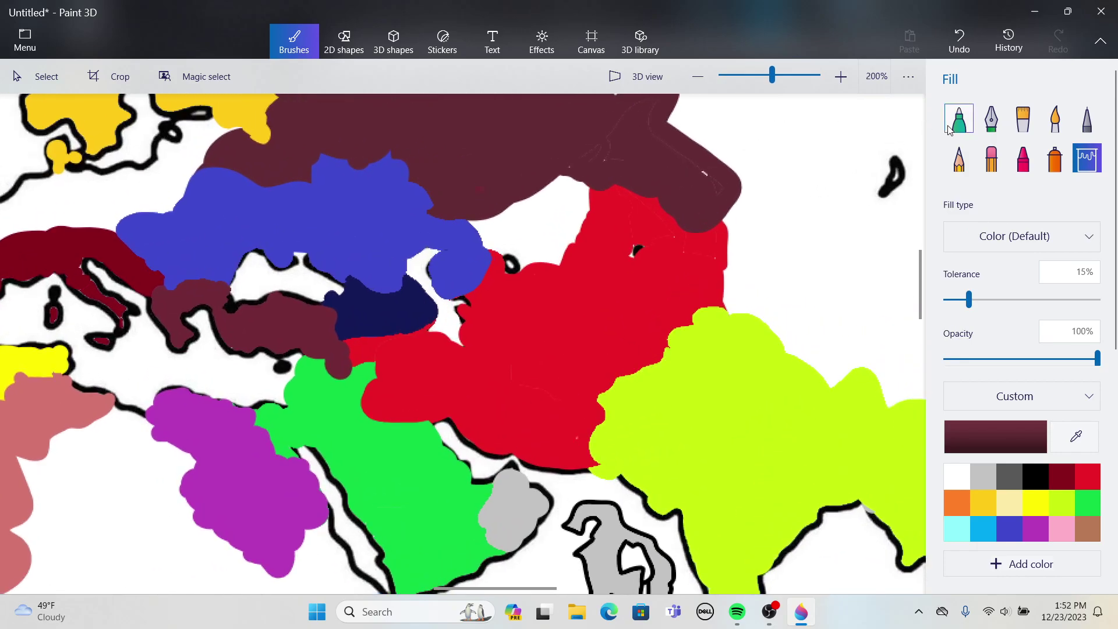
{"action": "left_click", "coordinate": [554, 225]}
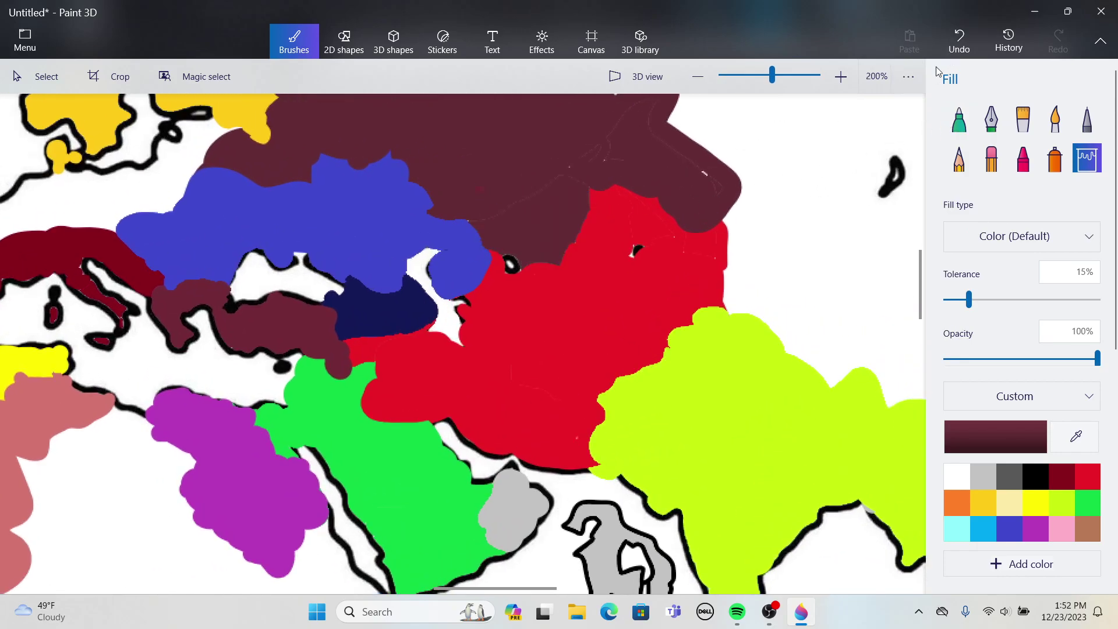
- Paint a dark maroon border across the red territory's northwestern part and fill the enclosed red patch
{"action": "left_click", "coordinate": [959, 119]}
{"action": "mouse_move", "coordinate": [564, 266]}
{"action": "left_mouse_down"}
{"action": "mouse_move", "coordinate": [587, 251]}
{"action": "mouse_move", "coordinate": [560, 247]}
{"action": "mouse_move", "coordinate": [570, 266]}
{"action": "mouse_move", "coordinate": [571, 232]}
{"action": "mouse_move", "coordinate": [607, 245]}
{"action": "mouse_move", "coordinate": [577, 225]}
{"action": "mouse_move", "coordinate": [587, 219]}
{"action": "mouse_move", "coordinate": [593, 239]}
{"action": "mouse_move", "coordinate": [602, 226]}
{"action": "mouse_move", "coordinate": [591, 221]}
{"action": "mouse_move", "coordinate": [678, 225]}
{"action": "left_mouse_up"}
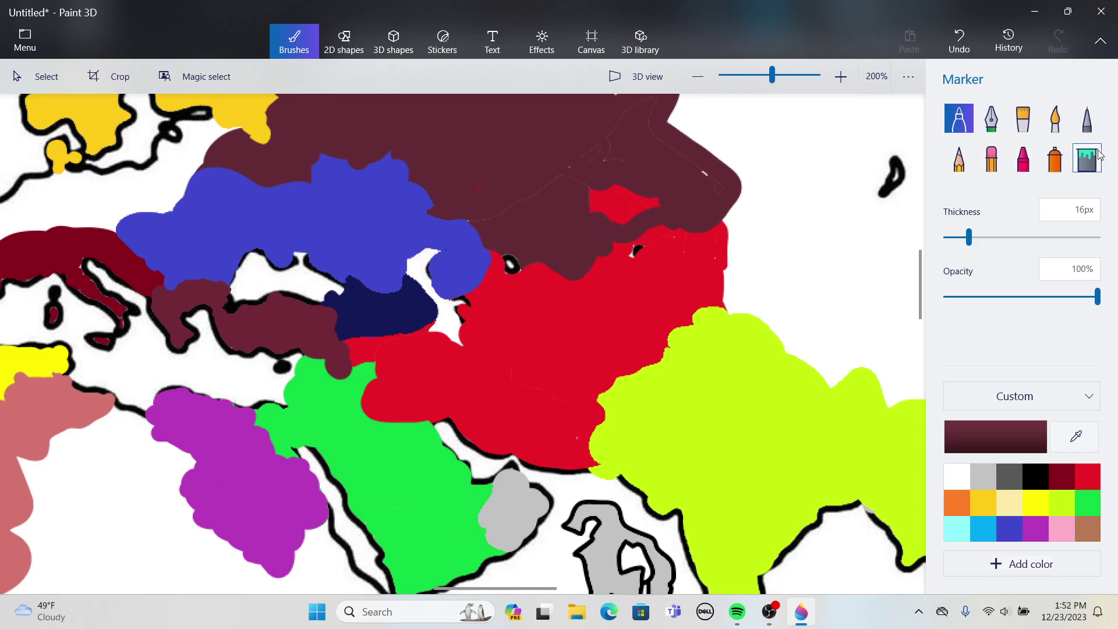
{"action": "left_click", "coordinate": [1085, 163]}
{"action": "left_click", "coordinate": [613, 207]}
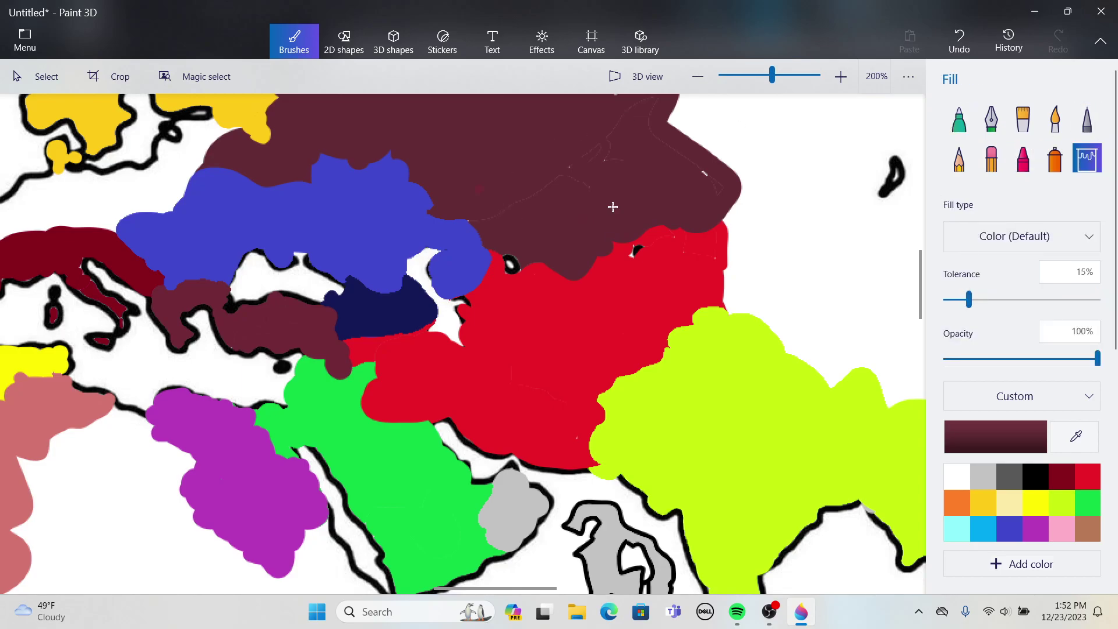
- Sample the navy colour and extend the navy territory with the Marker southeast around the inland sea's southern and eastern shores over the red
{"action": "left_click", "coordinate": [1082, 442]}
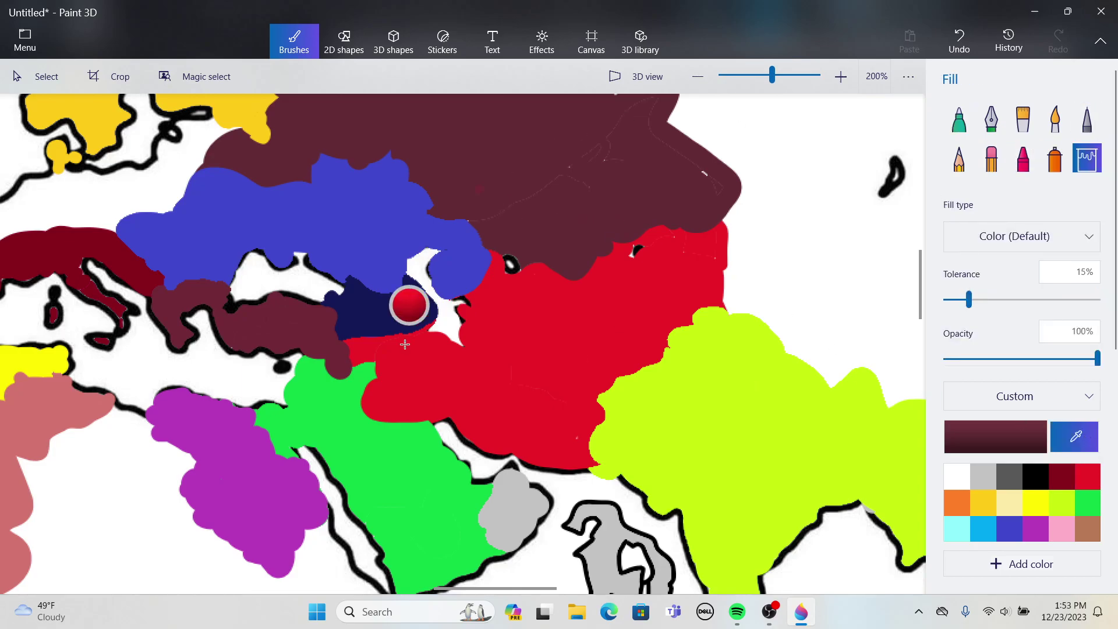
{"action": "left_click", "coordinate": [401, 317]}
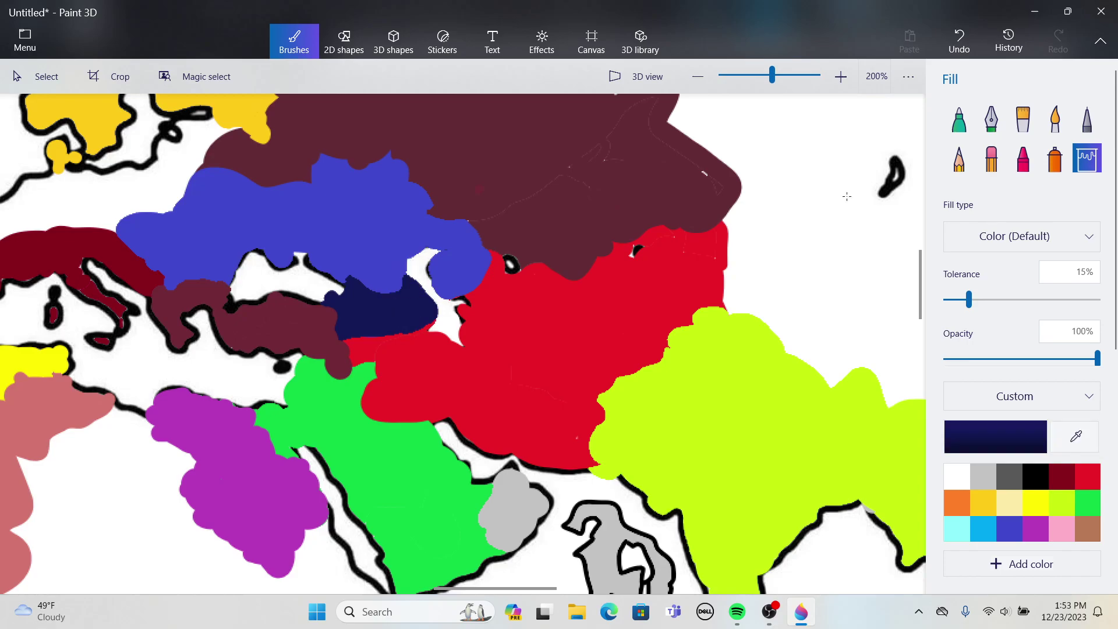
{"action": "left_click", "coordinate": [959, 118]}
{"action": "scroll", "coordinate": [452, 407], "scroll_direction": "up", "scroll_amount": 3}
{"action": "mouse_move", "coordinate": [392, 297]}
{"action": "left_mouse_down"}
{"action": "mouse_move", "coordinate": [394, 267]}
{"action": "mouse_move", "coordinate": [398, 305]}
{"action": "mouse_move", "coordinate": [431, 324]}
{"action": "mouse_move", "coordinate": [407, 252]}
{"action": "mouse_move", "coordinate": [445, 297]}
{"action": "mouse_move", "coordinate": [461, 286]}
{"action": "mouse_move", "coordinate": [445, 273]}
{"action": "mouse_move", "coordinate": [447, 247]}
{"action": "mouse_move", "coordinate": [458, 287]}
{"action": "mouse_move", "coordinate": [478, 284]}
{"action": "mouse_move", "coordinate": [484, 309]}
{"action": "mouse_move", "coordinate": [460, 284]}
{"action": "mouse_move", "coordinate": [516, 302]}
{"action": "mouse_move", "coordinate": [530, 230]}
{"action": "mouse_move", "coordinate": [516, 210]}
{"action": "mouse_move", "coordinate": [536, 220]}
{"action": "mouse_move", "coordinate": [551, 205]}
{"action": "mouse_move", "coordinate": [544, 184]}
{"action": "mouse_move", "coordinate": [529, 202]}
{"action": "left_mouse_up"}
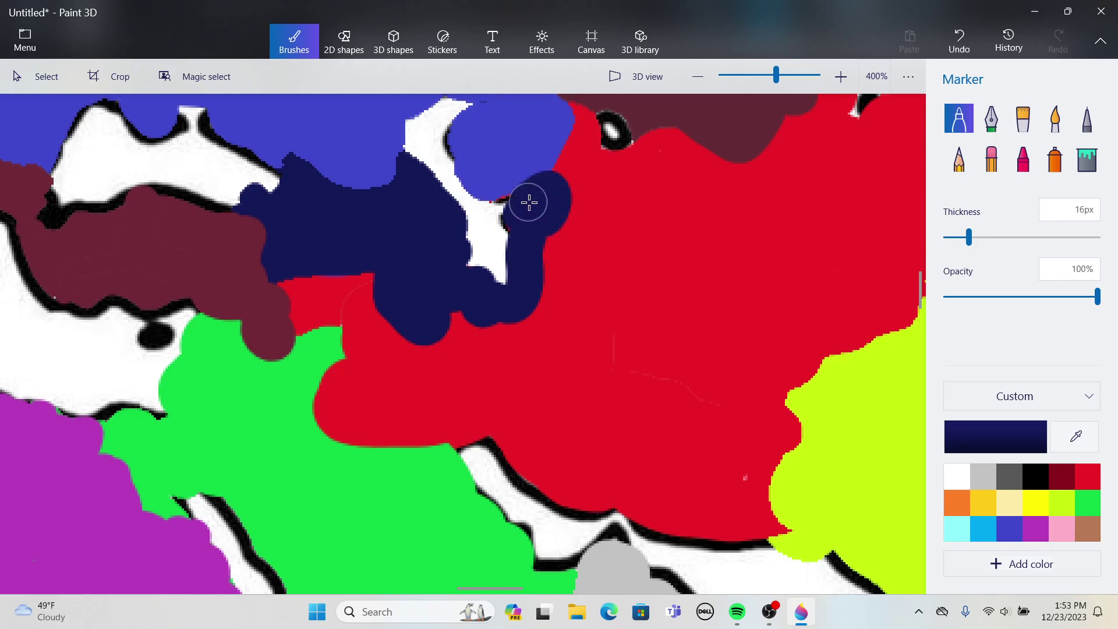
{"action": "scroll", "coordinate": [528, 203], "scroll_direction": "down", "scroll_amount": 6}
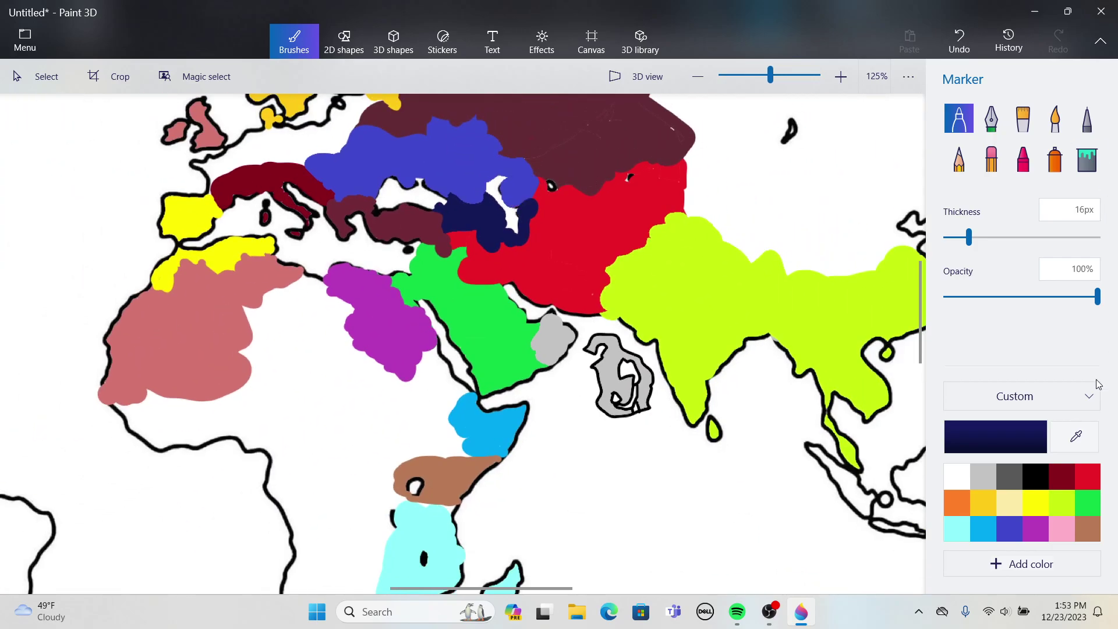
- Sample the lime colour, draw a border across the red territory's southeastern part, and fill the enclosed red area
{"action": "left_click", "coordinate": [1077, 437]}
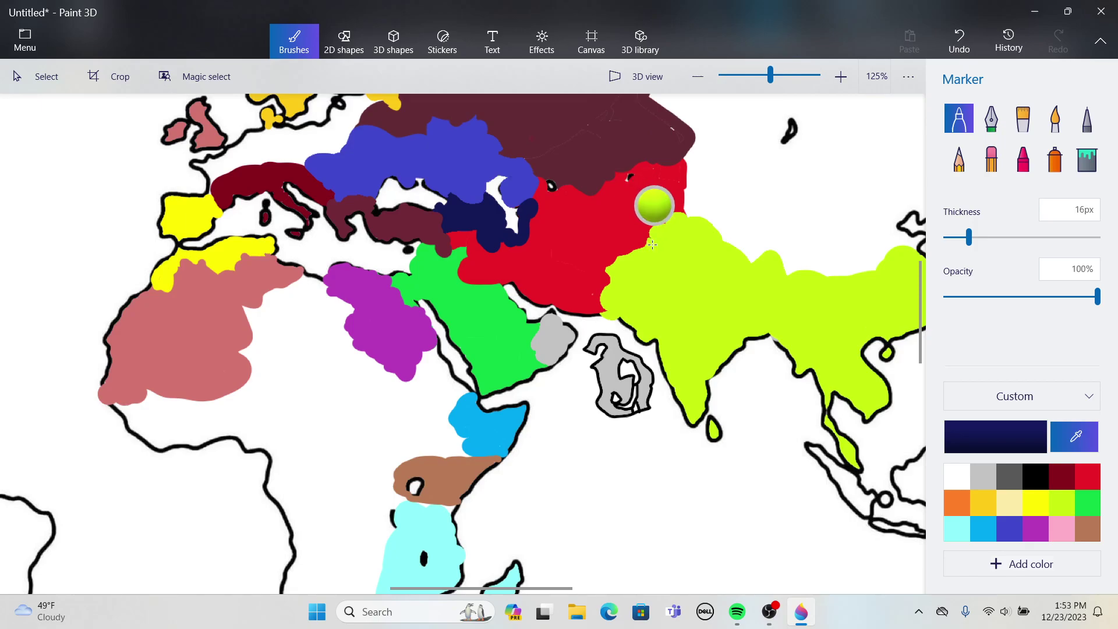
{"action": "left_click", "coordinate": [663, 228]}
{"action": "mouse_move", "coordinate": [686, 215]}
{"action": "left_mouse_down"}
{"action": "mouse_move", "coordinate": [665, 193]}
{"action": "mouse_move", "coordinate": [650, 213]}
{"action": "mouse_move", "coordinate": [569, 240]}
{"action": "mouse_move", "coordinate": [565, 257]}
{"action": "mouse_move", "coordinate": [588, 291]}
{"action": "left_mouse_up"}
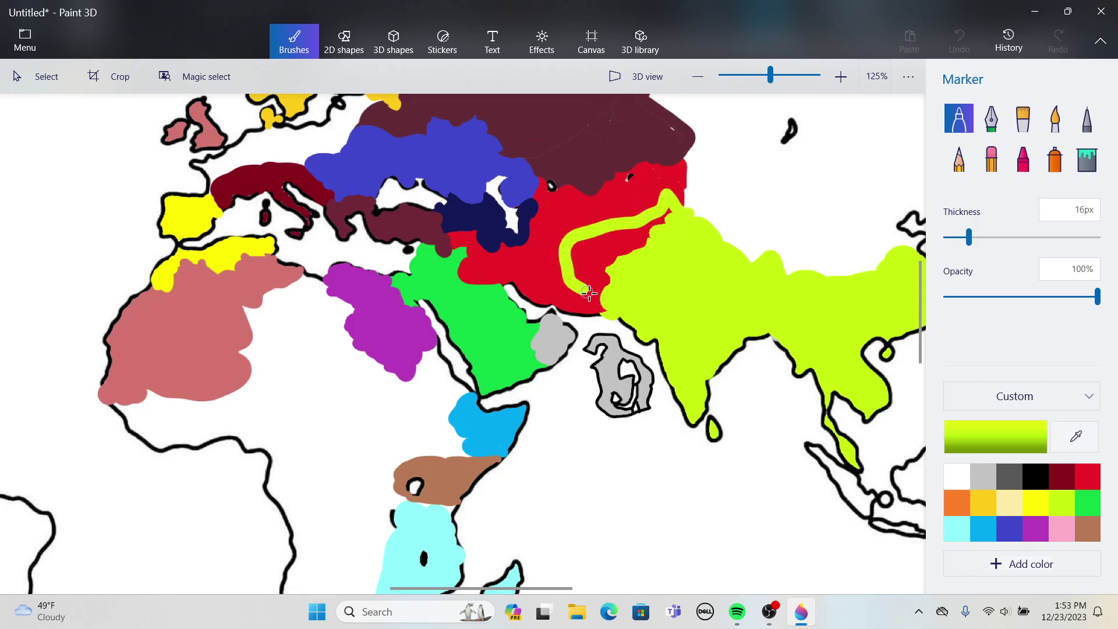
{"action": "left_click", "coordinate": [1087, 159]}
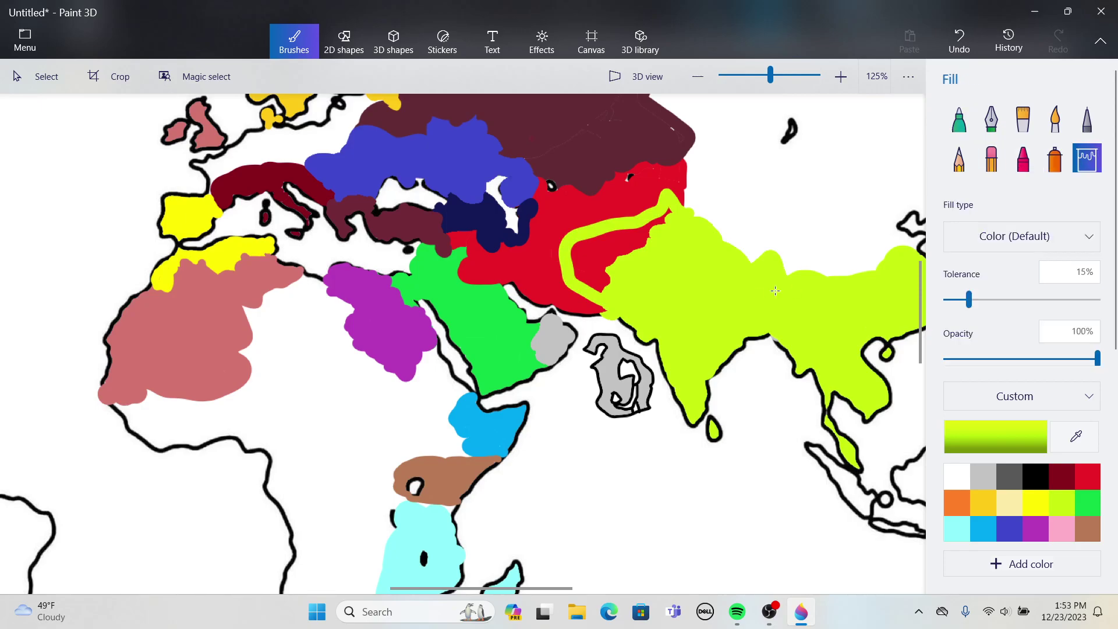
{"action": "left_click", "coordinate": [605, 263]}
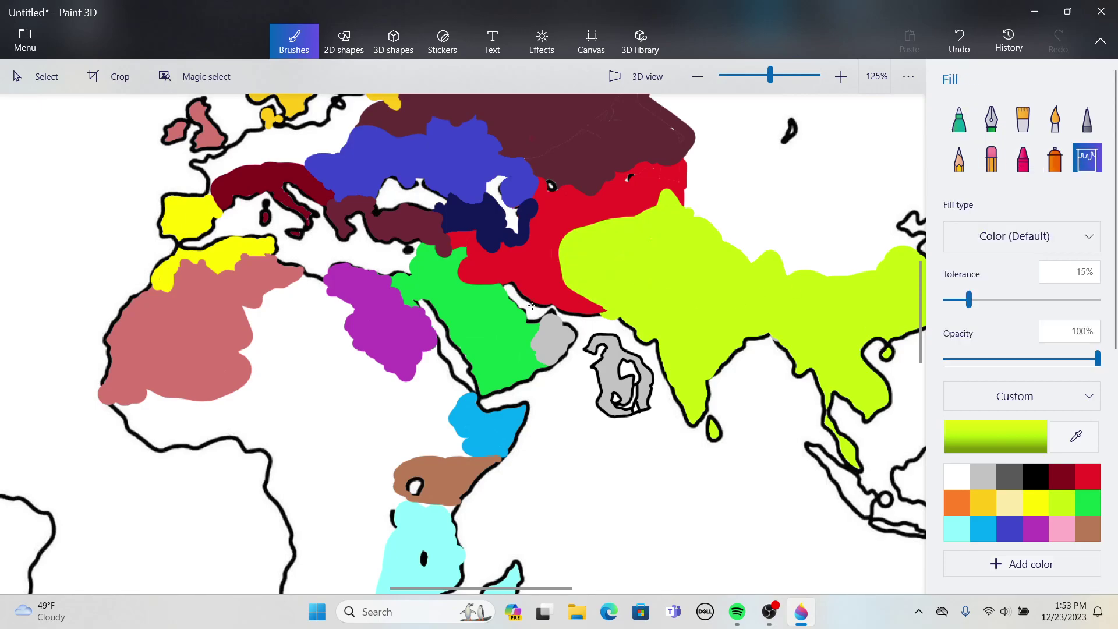
- Sample the plum-maroon colour, paint it over the red strip south of the navy territory, and fill the remaining red patch
{"action": "scroll", "coordinate": [534, 304], "scroll_direction": "up", "scroll_amount": 5}
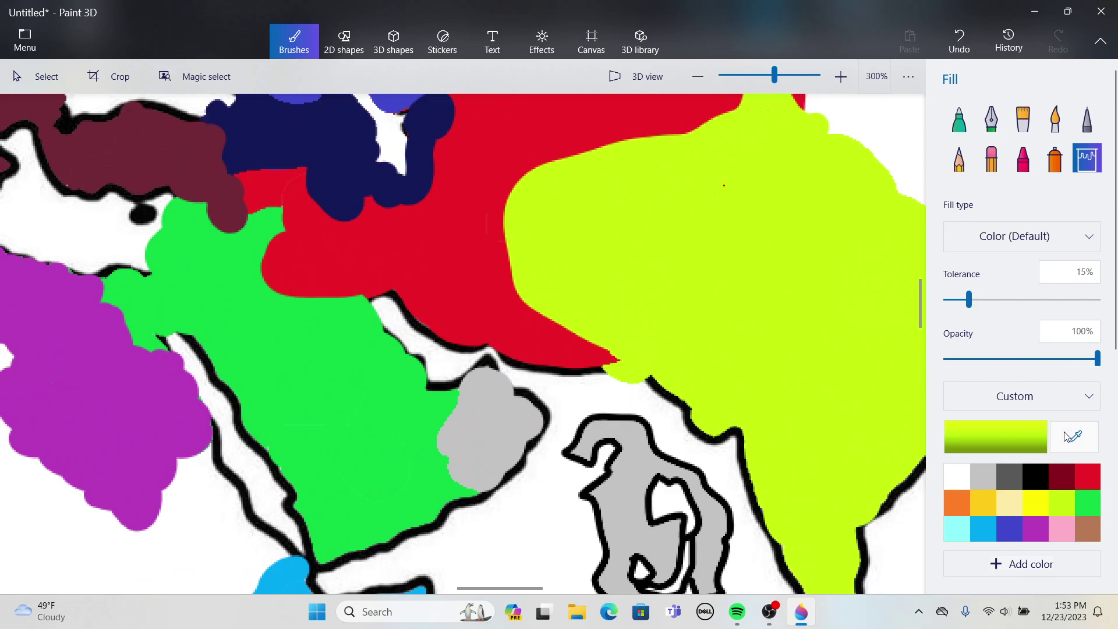
{"action": "left_click", "coordinate": [1072, 437]}
{"action": "scroll", "coordinate": [577, 284], "scroll_direction": "down", "scroll_amount": 5}
{"action": "left_click", "coordinate": [344, 213]}
{"action": "scroll", "coordinate": [559, 233], "scroll_direction": "up", "scroll_amount": 4}
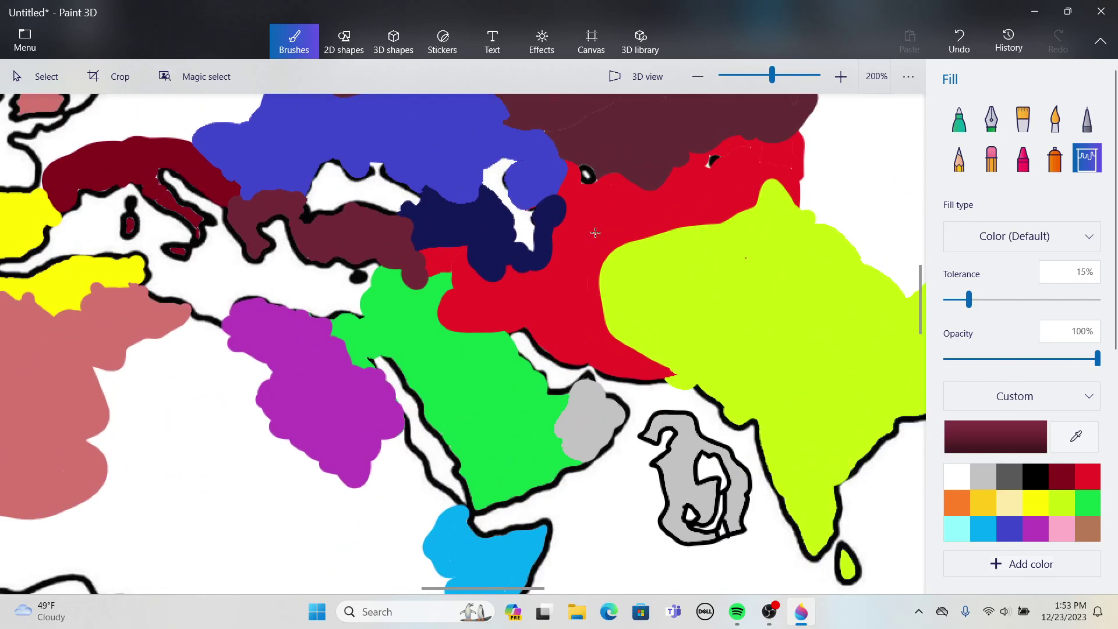
{"action": "scroll", "coordinate": [631, 248], "scroll_direction": "up", "scroll_amount": 3}
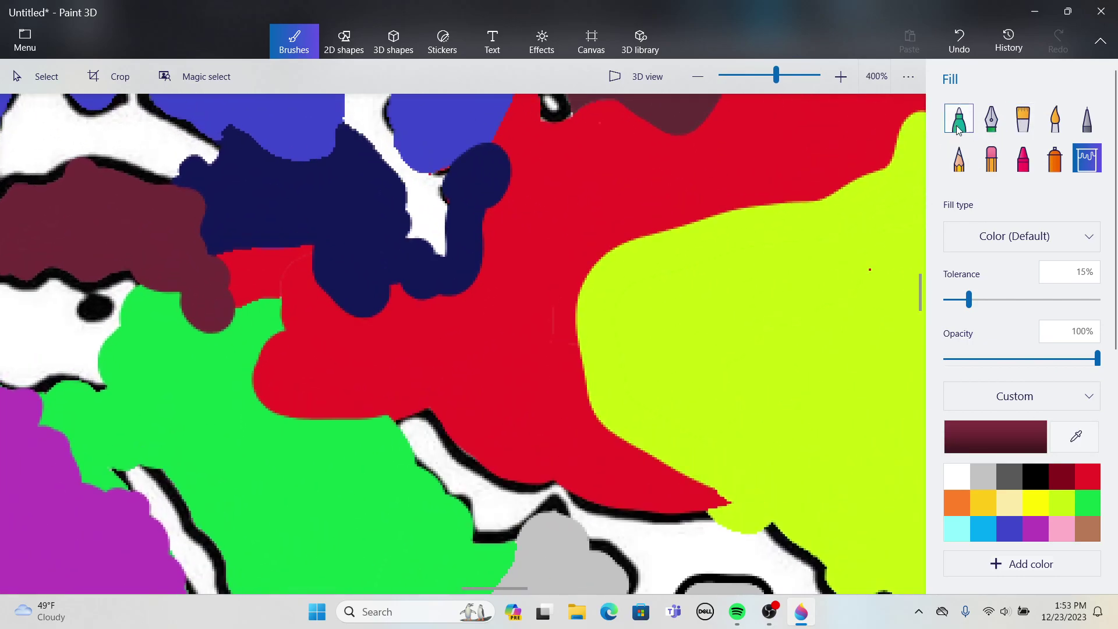
{"action": "left_click", "coordinate": [969, 129]}
{"action": "mouse_move", "coordinate": [215, 267]}
{"action": "left_mouse_down"}
{"action": "mouse_move", "coordinate": [302, 260]}
{"action": "mouse_move", "coordinate": [289, 314]}
{"action": "left_mouse_up"}
{"action": "left_click", "coordinate": [1087, 158]}
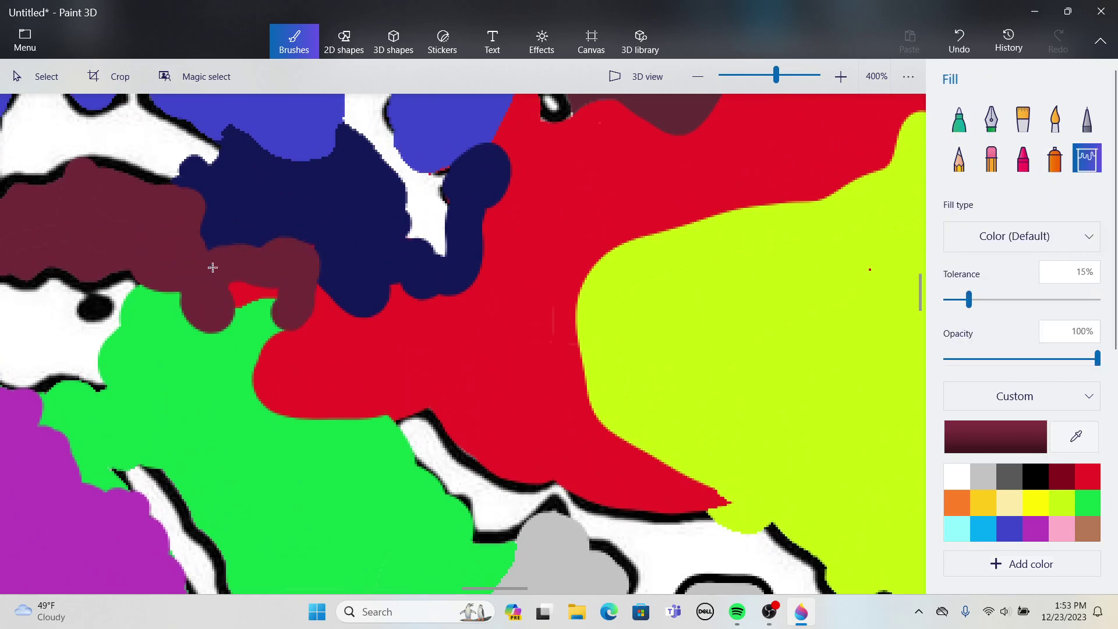
{"action": "scroll", "coordinate": [255, 295], "scroll_direction": "down", "scroll_amount": 2}
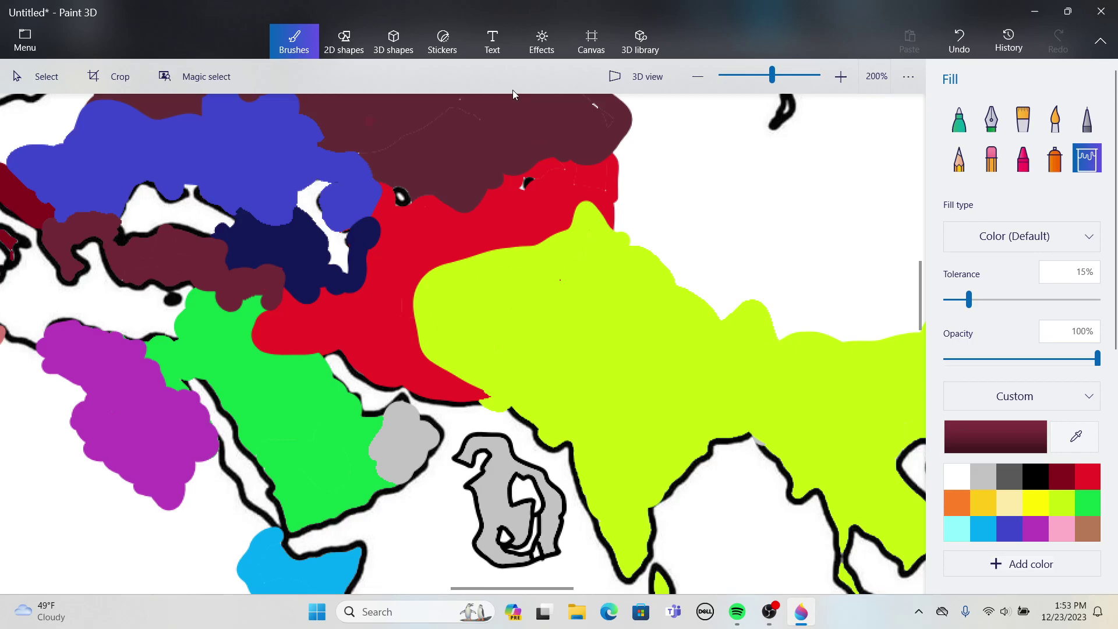
{"action": "scroll", "coordinate": [700, 111], "scroll_direction": "down", "scroll_amount": 2}
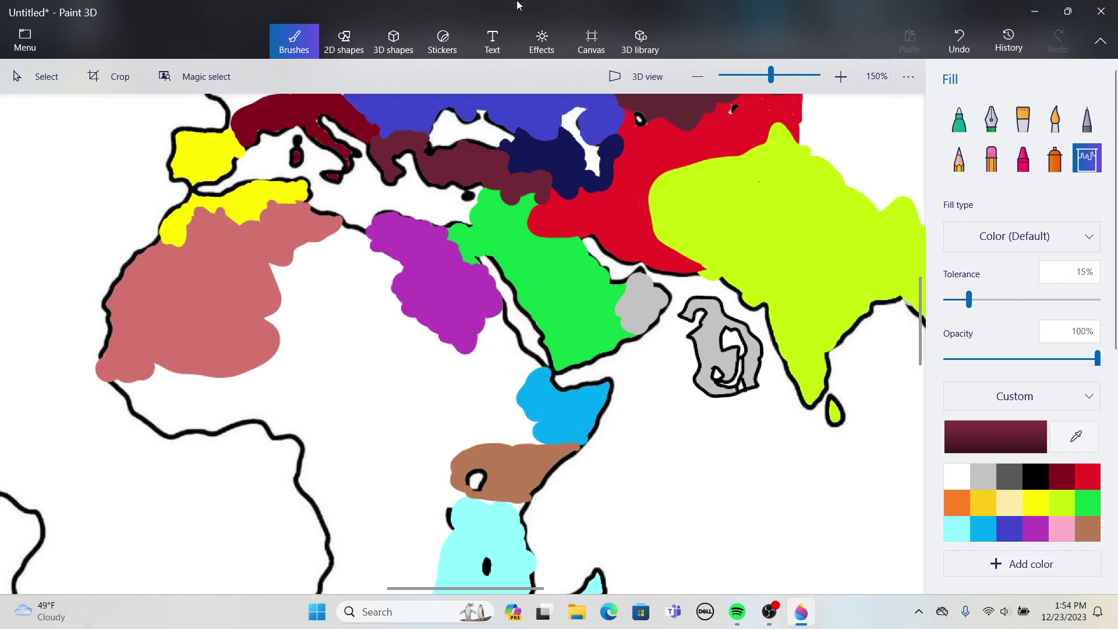
- Extend the plum-maroon territory with the Marker over the green territory's northern edge and down its Mediterranean coast
{"action": "left_click", "coordinate": [965, 122]}
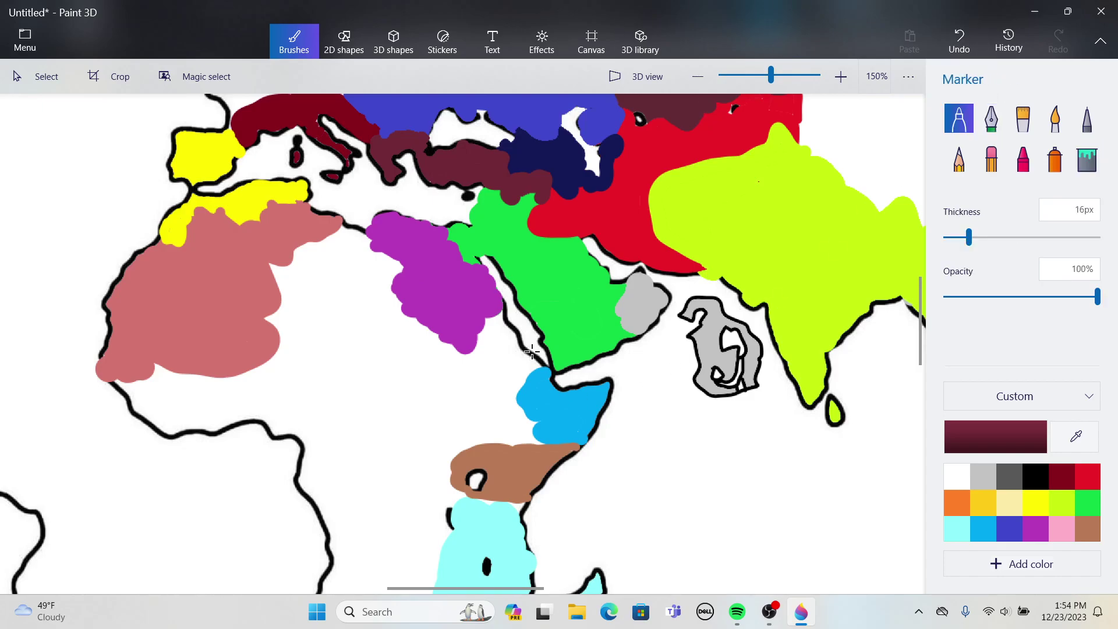
{"action": "scroll", "coordinate": [571, 220], "scroll_direction": "up", "scroll_amount": 3}
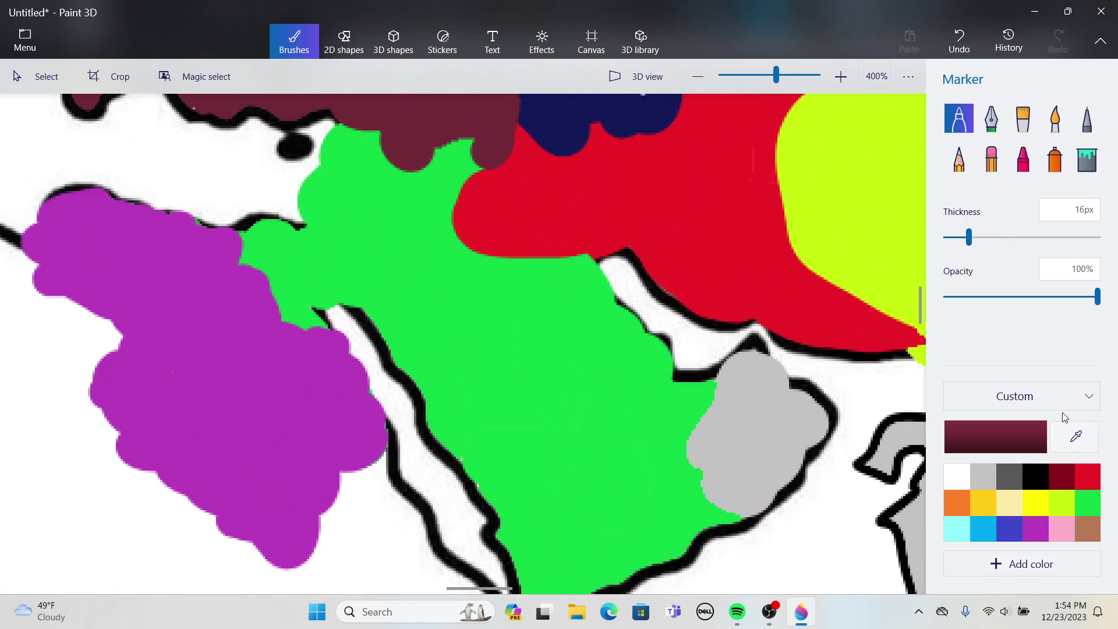
{"action": "left_click", "coordinate": [1085, 434]}
{"action": "left_click", "coordinate": [410, 121]}
{"action": "mouse_move", "coordinate": [467, 141]}
{"action": "left_mouse_down"}
{"action": "mouse_move", "coordinate": [459, 132]}
{"action": "mouse_move", "coordinate": [424, 163]}
{"action": "mouse_move", "coordinate": [392, 161]}
{"action": "mouse_move", "coordinate": [362, 133]}
{"action": "mouse_move", "coordinate": [336, 140]}
{"action": "mouse_move", "coordinate": [334, 195]}
{"action": "mouse_move", "coordinate": [311, 187]}
{"action": "mouse_move", "coordinate": [319, 216]}
{"action": "mouse_move", "coordinate": [320, 187]}
{"action": "left_mouse_up"}
{"action": "scroll", "coordinate": [320, 187], "scroll_direction": "down", "scroll_amount": 3}
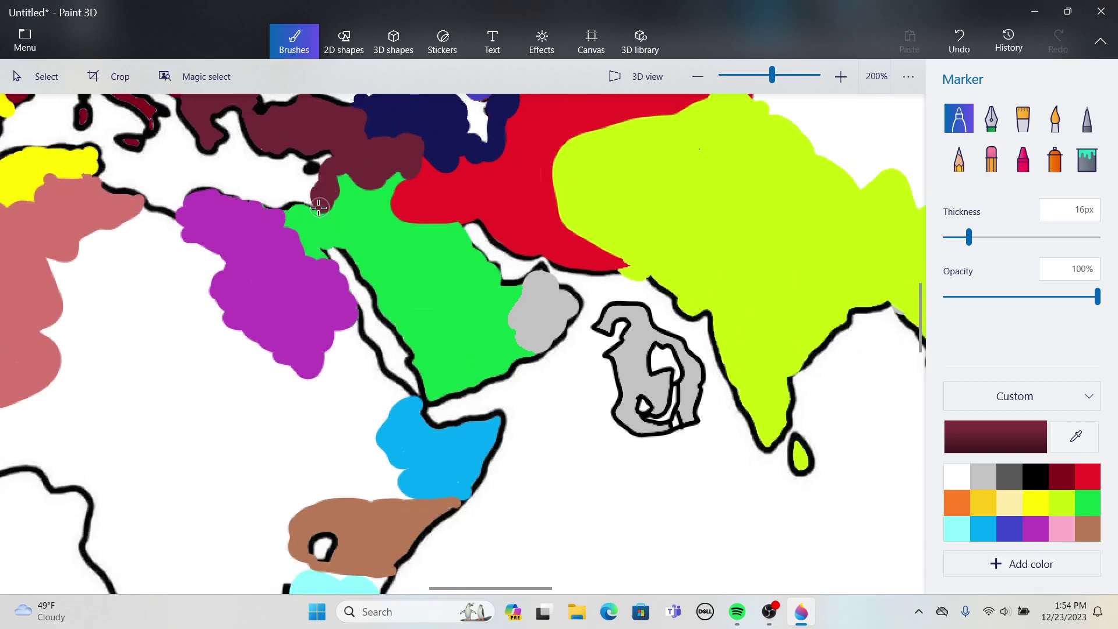
{"action": "scroll", "coordinate": [325, 230], "scroll_direction": "down", "scroll_amount": 4}
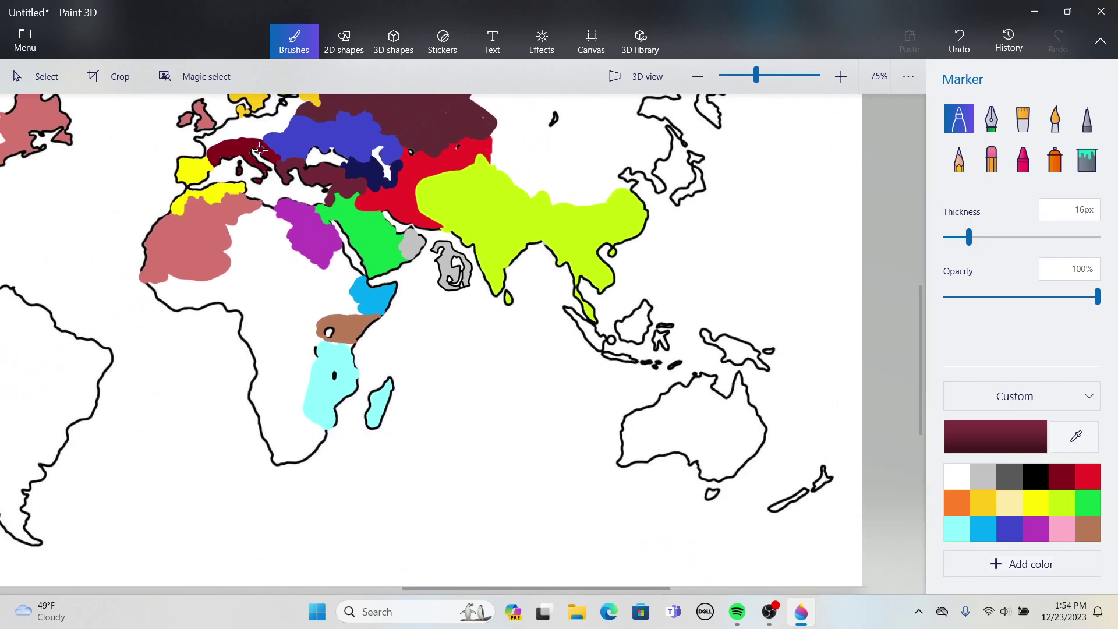
{"action": "scroll", "coordinate": [291, 184], "scroll_direction": "up", "scroll_amount": 8}
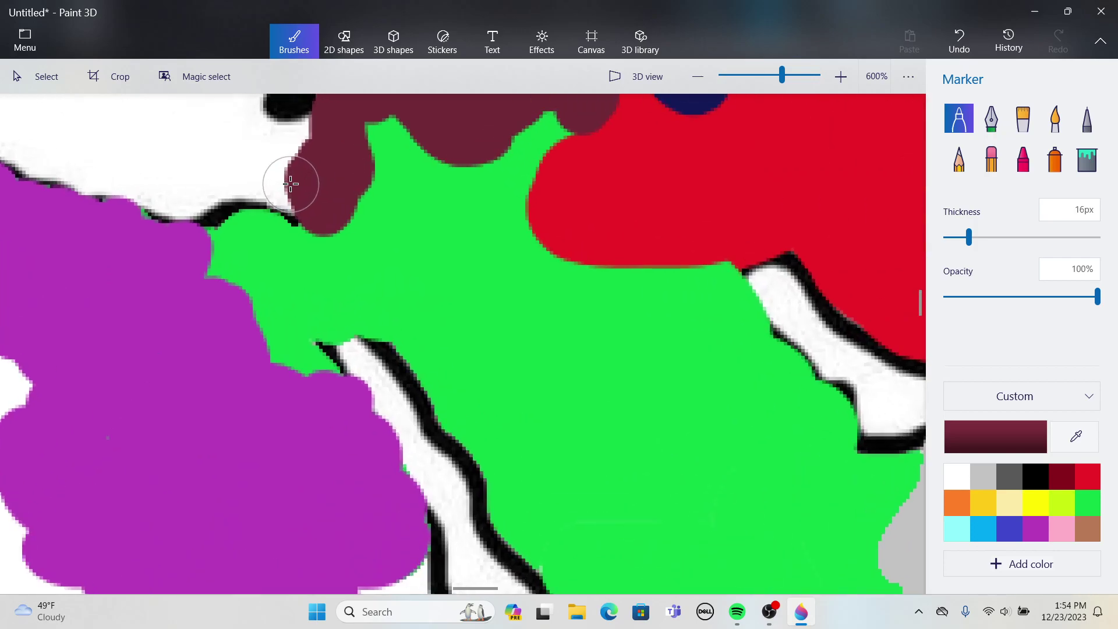
{"action": "scroll", "coordinate": [291, 184], "scroll_direction": "down", "scroll_amount": 2}
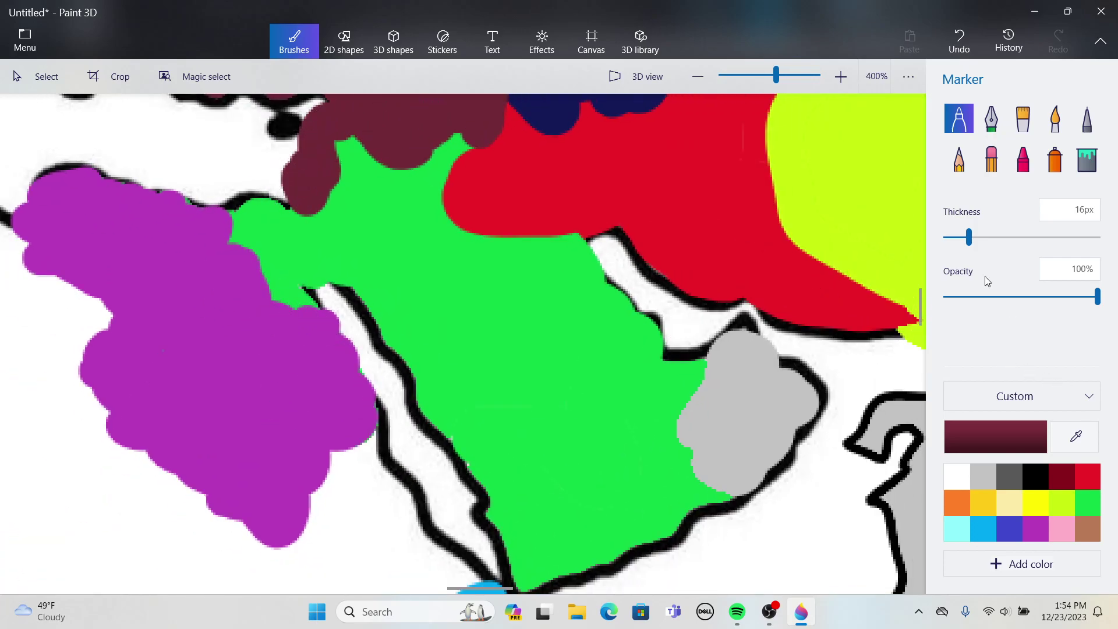
{"action": "scroll", "coordinate": [798, 274], "scroll_direction": "down", "scroll_amount": 2}
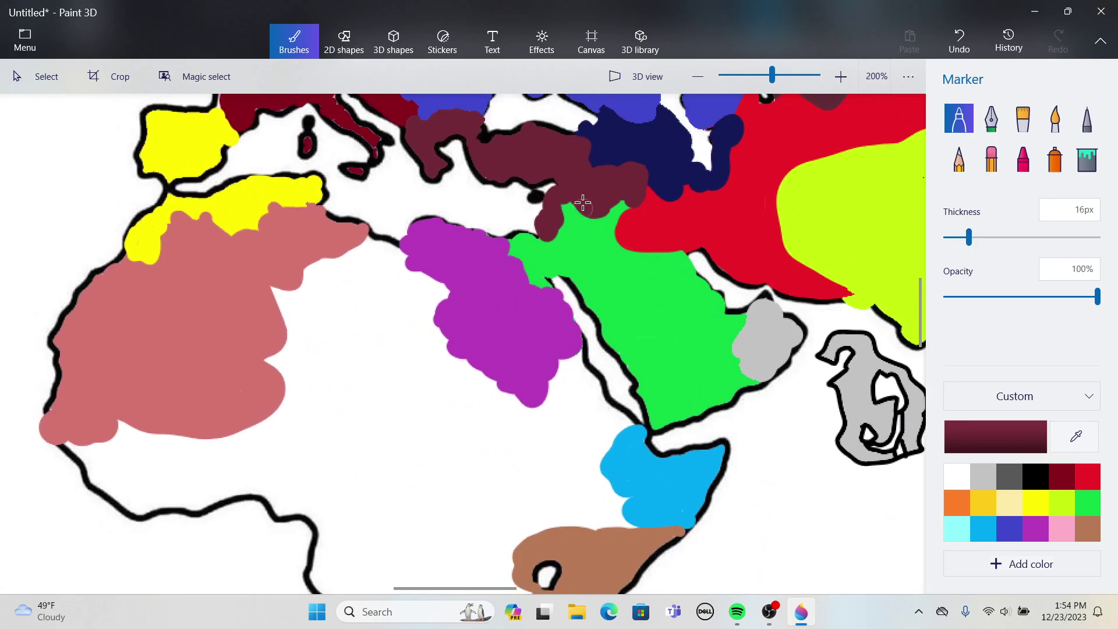
- Draw a plum-maroon border southeast across the northwestern green territory and fill the enclosed green areas west of it
{"action": "scroll", "coordinate": [530, 181], "scroll_direction": "up", "scroll_amount": 2}
{"action": "mouse_move", "coordinate": [575, 276]}
{"action": "left_mouse_down"}
{"action": "mouse_move", "coordinate": [598, 339]}
{"action": "mouse_move", "coordinate": [689, 376]}
{"action": "mouse_move", "coordinate": [697, 386]}
{"action": "mouse_move", "coordinate": [664, 414]}
{"action": "left_mouse_up"}
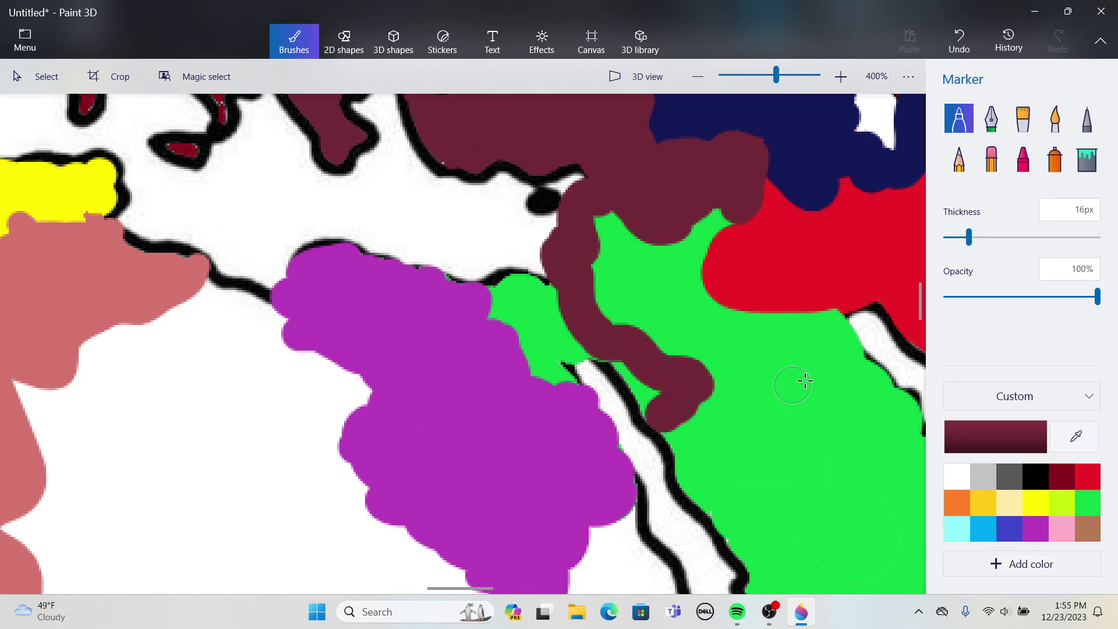
{"action": "left_click", "coordinate": [1088, 157]}
{"action": "left_click", "coordinate": [632, 382]}
{"action": "left_click", "coordinate": [573, 337]}
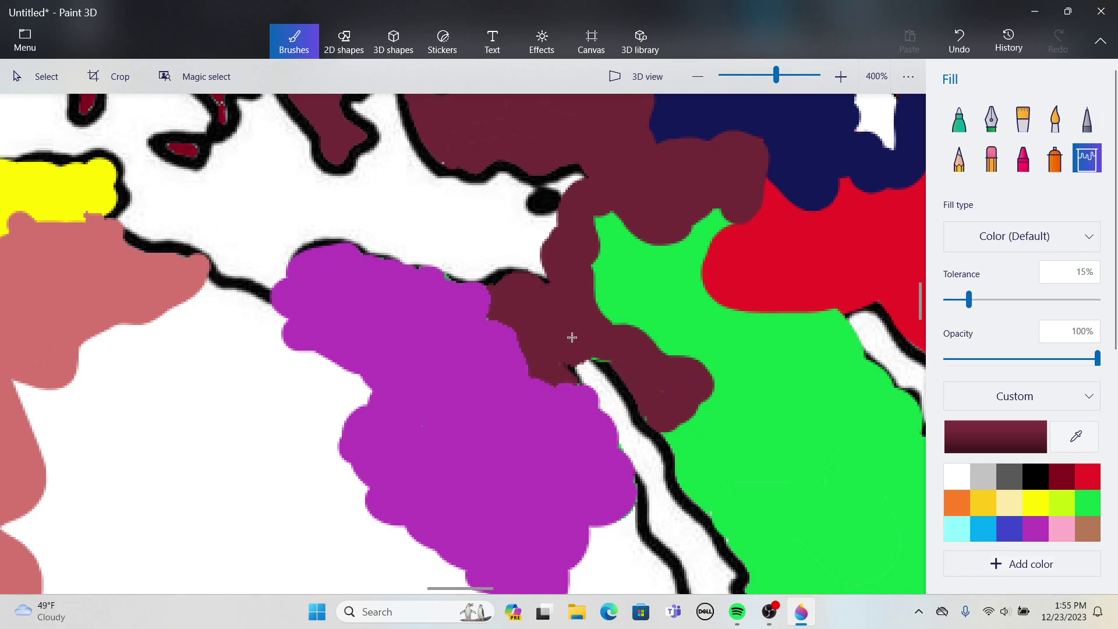
{"action": "scroll", "coordinate": [635, 358], "scroll_direction": "down", "scroll_amount": 5}
{"action": "scroll", "coordinate": [681, 332], "scroll_direction": "up", "scroll_amount": 3}
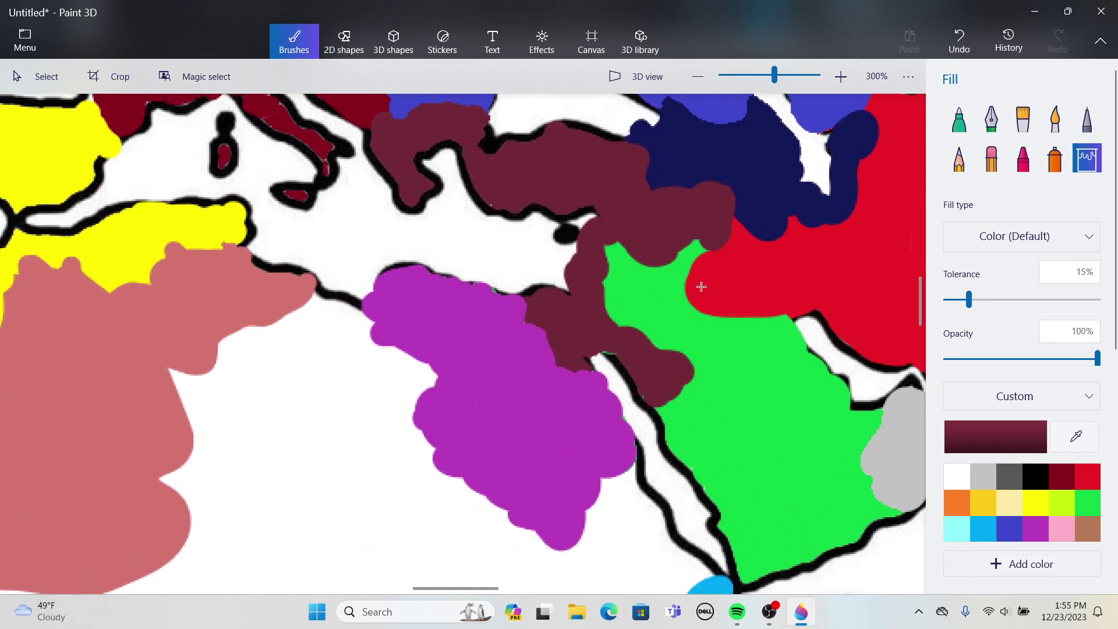
- Outline the northern green territory along the red border and Persian Gulf in plum-maroon, and fill the enclosed green area
{"action": "left_click", "coordinate": [958, 120]}
{"action": "mouse_move", "coordinate": [697, 249]}
{"action": "left_mouse_down"}
{"action": "mouse_move", "coordinate": [678, 260]}
{"action": "mouse_move", "coordinate": [669, 290]}
{"action": "mouse_move", "coordinate": [691, 317]}
{"action": "mouse_move", "coordinate": [786, 326]}
{"action": "mouse_move", "coordinate": [769, 322]}
{"action": "mouse_move", "coordinate": [844, 396]}
{"action": "mouse_move", "coordinate": [841, 413]}
{"action": "mouse_move", "coordinate": [806, 422]}
{"action": "mouse_move", "coordinate": [726, 369]}
{"action": "mouse_move", "coordinate": [675, 384]}
{"action": "left_mouse_up"}
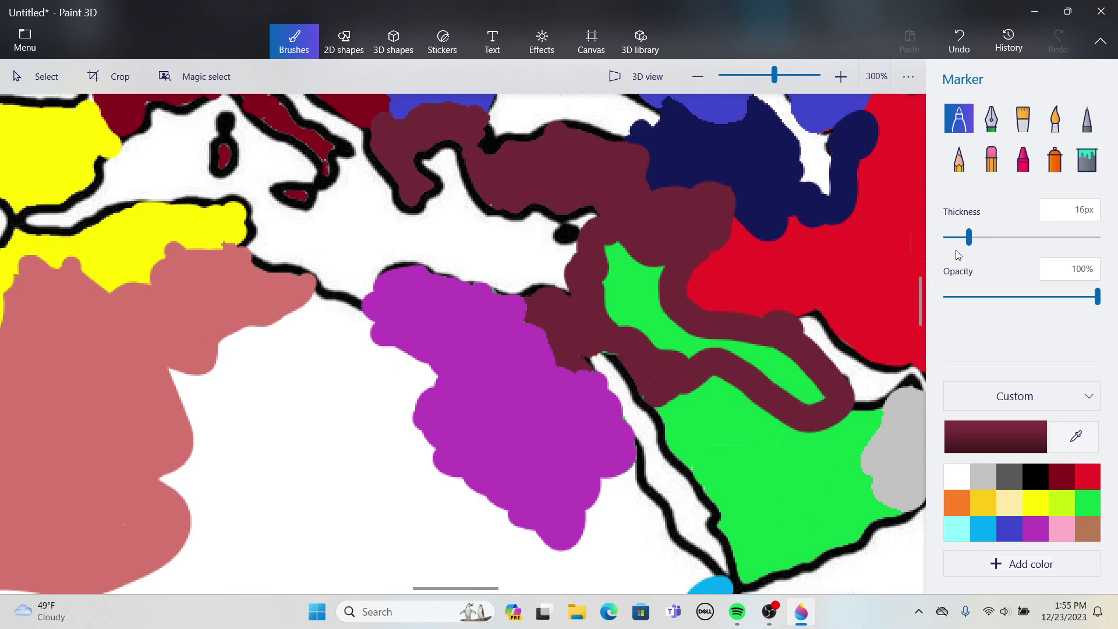
{"action": "left_click", "coordinate": [1087, 160]}
{"action": "left_click", "coordinate": [774, 377]}
{"action": "scroll", "coordinate": [826, 420], "scroll_direction": "down", "scroll_amount": 2}
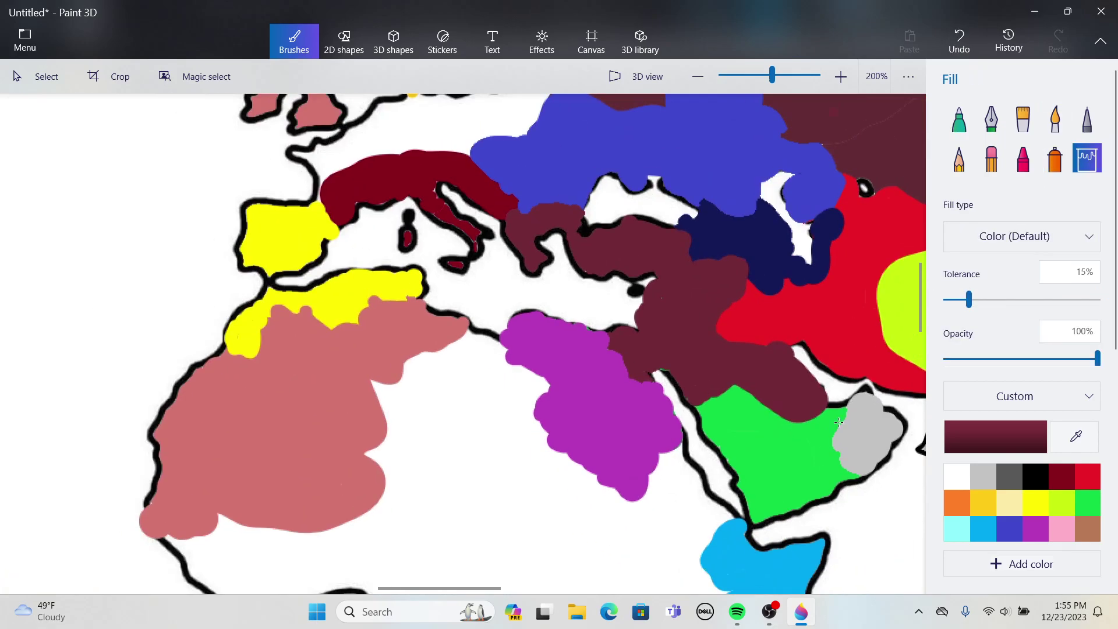
- Rework the border between the green and plum-maroon territories with Marker strokes in the sampled green and plum-maroon colours
{"action": "left_click", "coordinate": [1066, 438]}
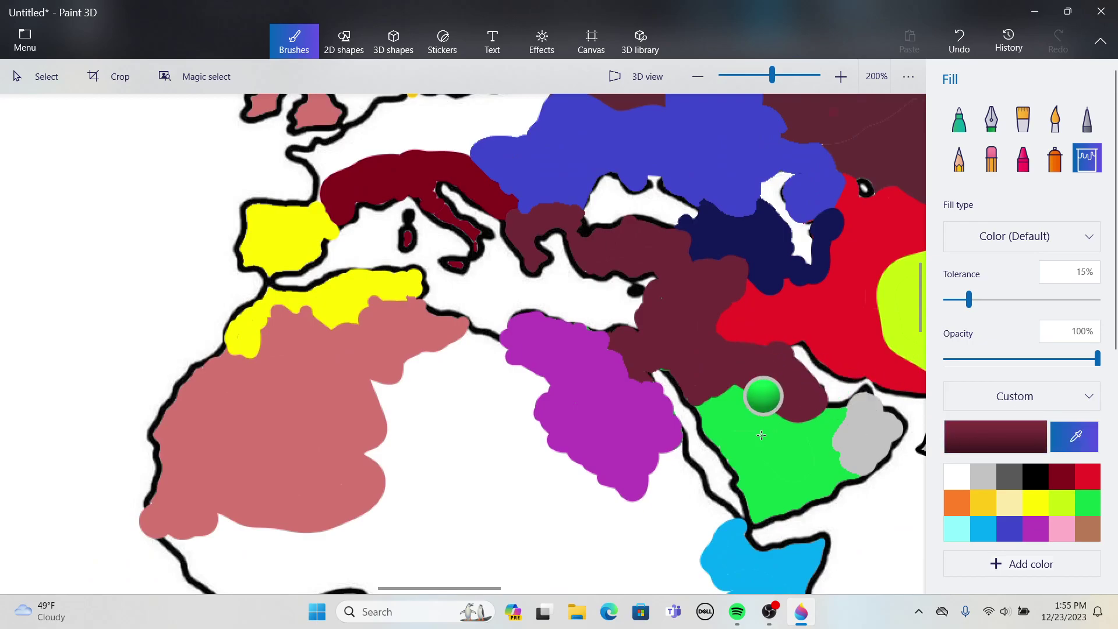
{"action": "left_click", "coordinate": [762, 395]}
{"action": "left_click", "coordinate": [957, 135]}
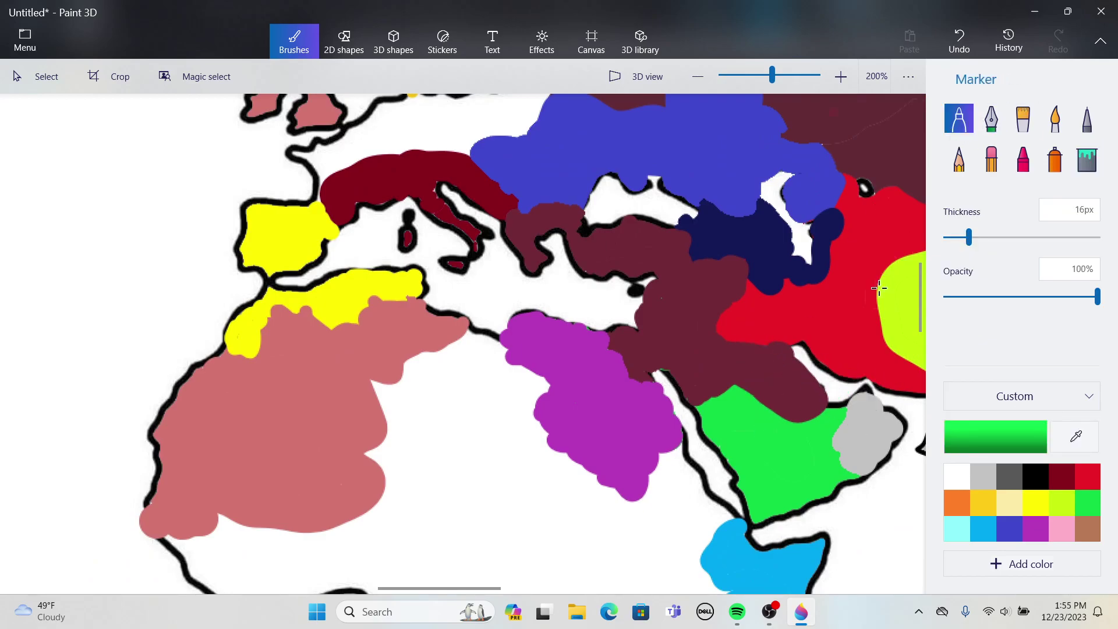
{"action": "scroll", "coordinate": [754, 395], "scroll_direction": "up", "scroll_amount": 2}
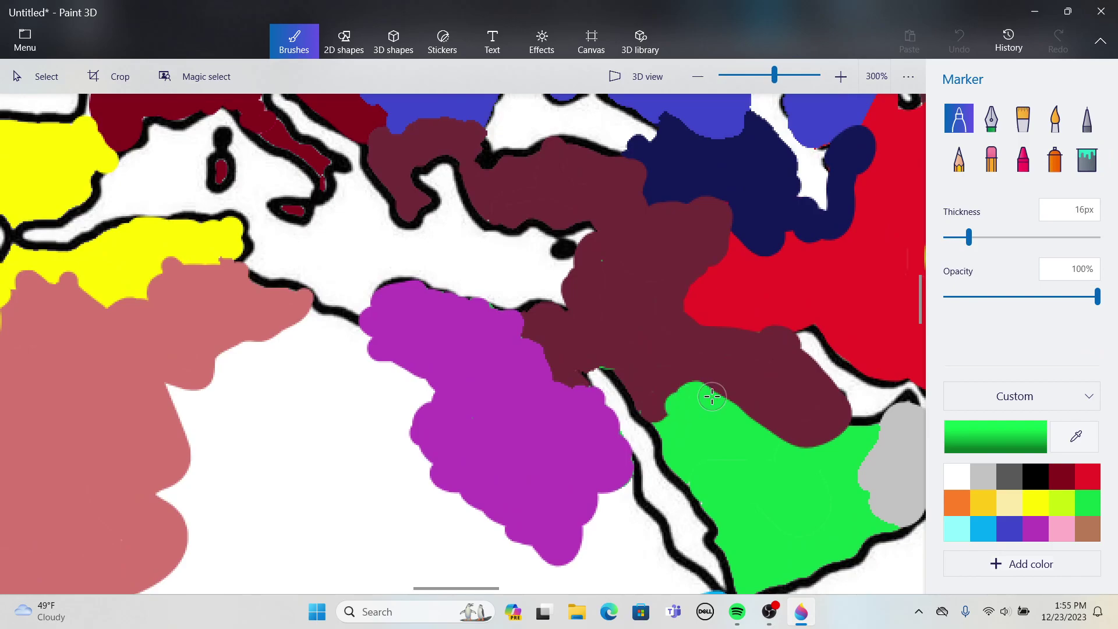
{"action": "mouse_move", "coordinate": [733, 407]}
{"action": "left_mouse_down"}
{"action": "mouse_move", "coordinate": [674, 375]}
{"action": "mouse_move", "coordinate": [702, 403]}
{"action": "left_mouse_up"}
{"action": "mouse_move", "coordinate": [619, 306]}
{"action": "left_mouse_down"}
{"action": "mouse_move", "coordinate": [674, 339]}
{"action": "mouse_move", "coordinate": [675, 359]}
{"action": "mouse_move", "coordinate": [643, 313]}
{"action": "mouse_move", "coordinate": [695, 365]}
{"action": "mouse_move", "coordinate": [713, 338]}
{"action": "mouse_move", "coordinate": [696, 359]}
{"action": "mouse_move", "coordinate": [729, 401]}
{"action": "mouse_move", "coordinate": [730, 388]}
{"action": "mouse_move", "coordinate": [744, 397]}
{"action": "mouse_move", "coordinate": [706, 339]}
{"action": "mouse_move", "coordinate": [718, 333]}
{"action": "mouse_move", "coordinate": [662, 335]}
{"action": "mouse_move", "coordinate": [606, 312]}
{"action": "mouse_move", "coordinate": [644, 310]}
{"action": "mouse_move", "coordinate": [664, 326]}
{"action": "mouse_move", "coordinate": [616, 298]}
{"action": "mouse_move", "coordinate": [686, 325]}
{"action": "mouse_move", "coordinate": [678, 334]}
{"action": "mouse_move", "coordinate": [655, 325]}
{"action": "mouse_move", "coordinate": [702, 371]}
{"action": "mouse_move", "coordinate": [674, 375]}
{"action": "mouse_move", "coordinate": [654, 347]}
{"action": "mouse_move", "coordinate": [689, 387]}
{"action": "mouse_move", "coordinate": [722, 383]}
{"action": "left_mouse_up"}
{"action": "left_click", "coordinate": [1076, 437]}
{"action": "left_click", "coordinate": [806, 394]}
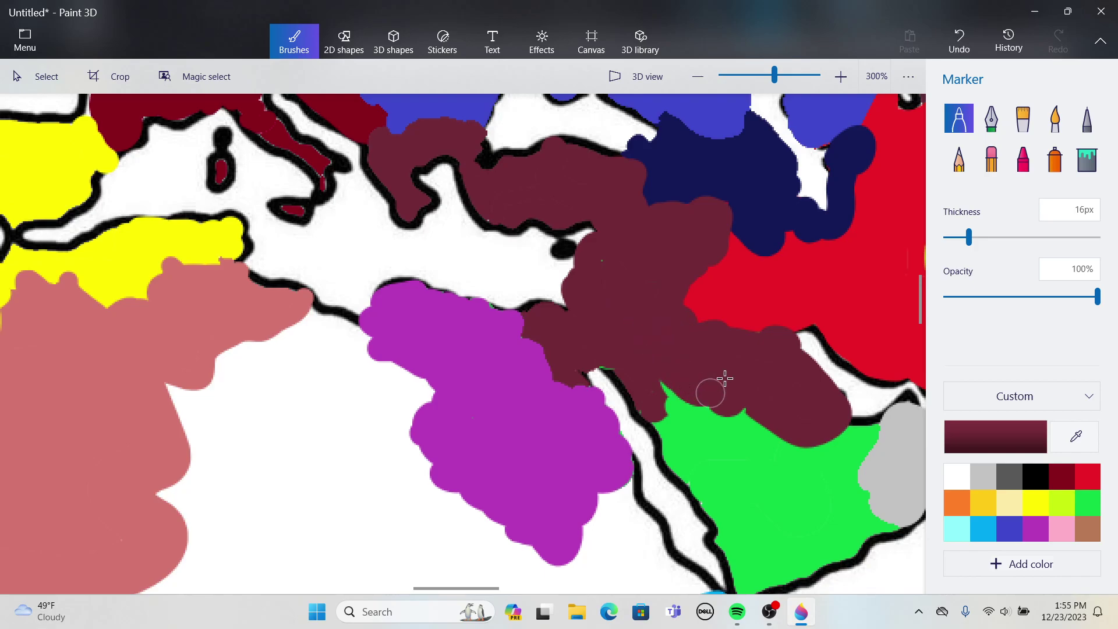
- Fill the remaining green territory on the Arabian Peninsula with plum-maroon
{"action": "scroll", "coordinate": [723, 376], "scroll_direction": "down", "scroll_amount": 3}
{"action": "scroll", "coordinate": [722, 376], "scroll_direction": "down", "scroll_amount": 2}
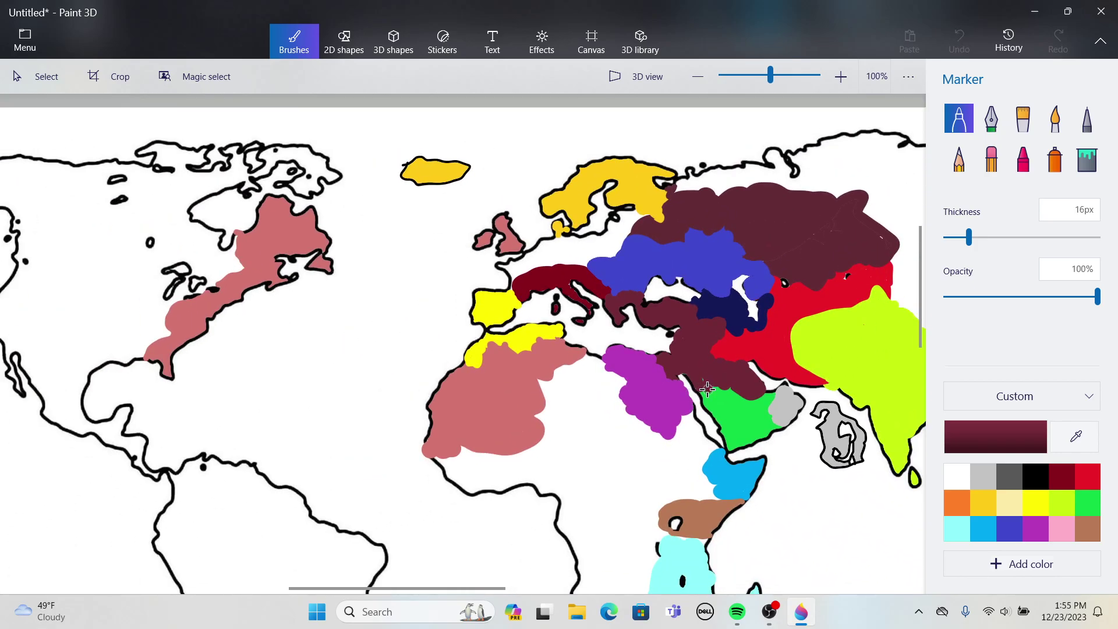
{"action": "scroll", "coordinate": [811, 420], "scroll_direction": "up", "scroll_amount": 2}
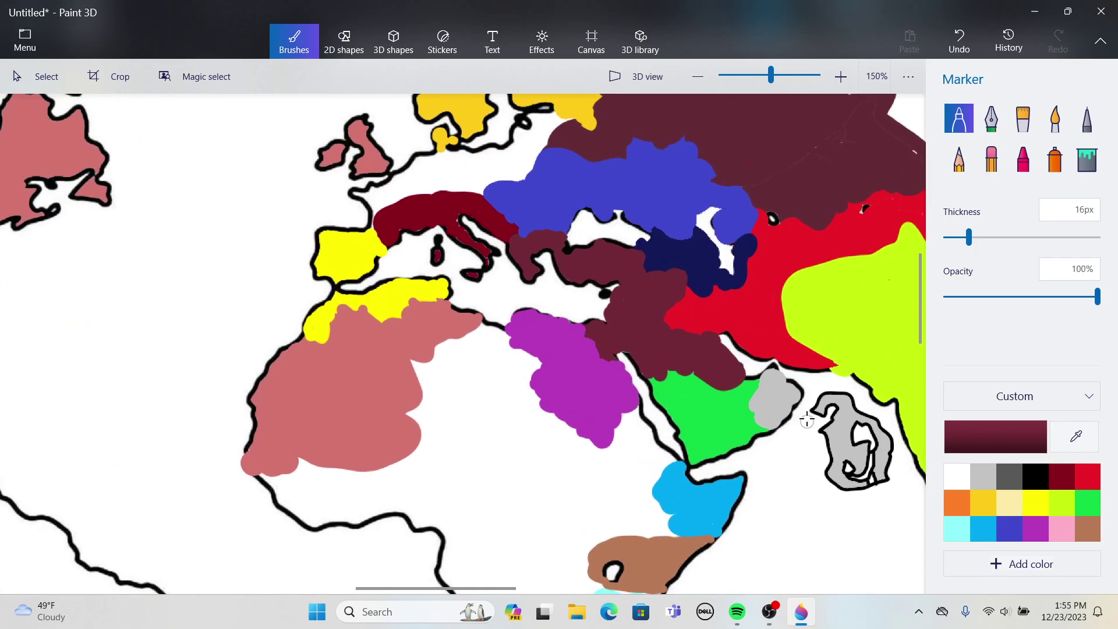
{"action": "left_click", "coordinate": [1086, 158]}
{"action": "left_click", "coordinate": [667, 378]}
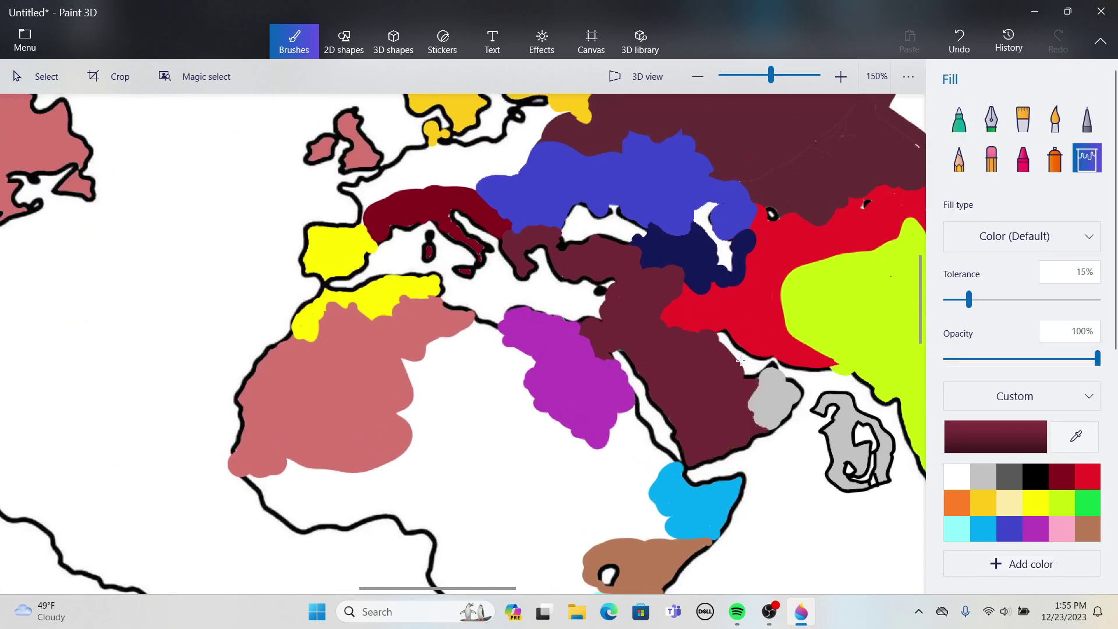
- Set the custom drawing colour to the crimson 8e2239
{"action": "left_click", "coordinate": [1076, 436]}
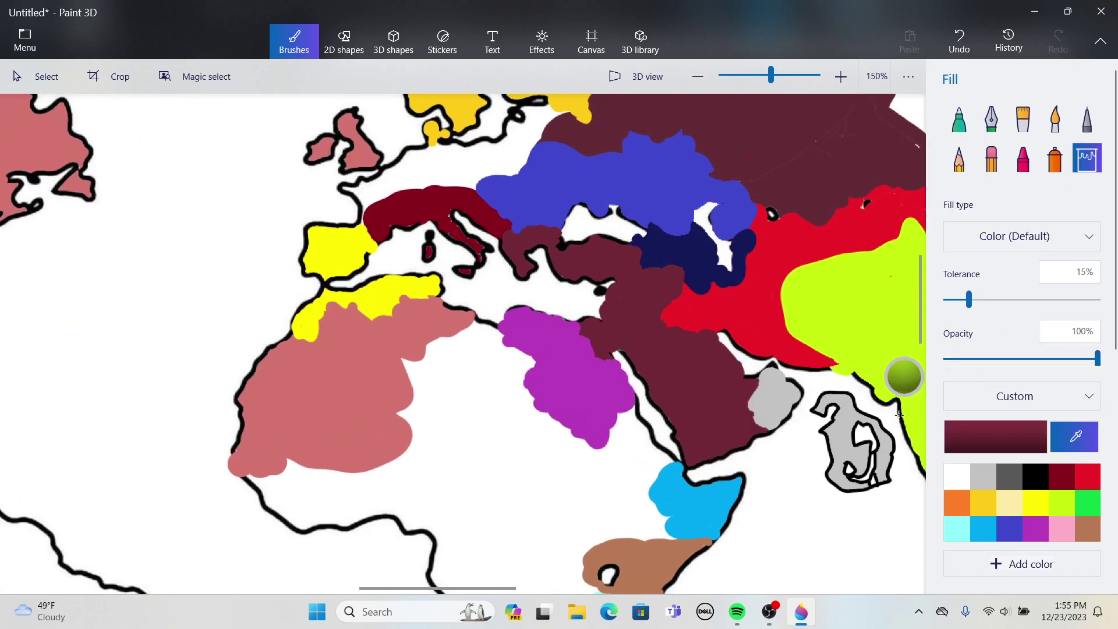
{"action": "left_click", "coordinate": [990, 436]}
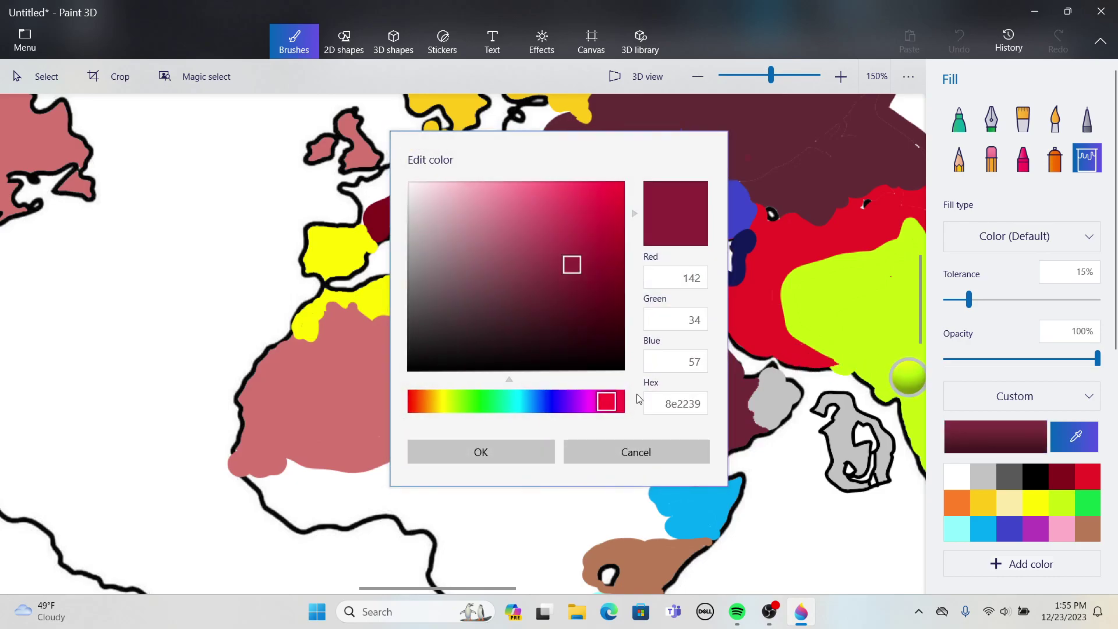
{"action": "left_click", "coordinate": [522, 447]}
- Try to outline the southeastern part of the plum-maroon Arabian territory with the crimson Marker and fill the enclosed area
{"action": "left_click", "coordinate": [959, 118]}
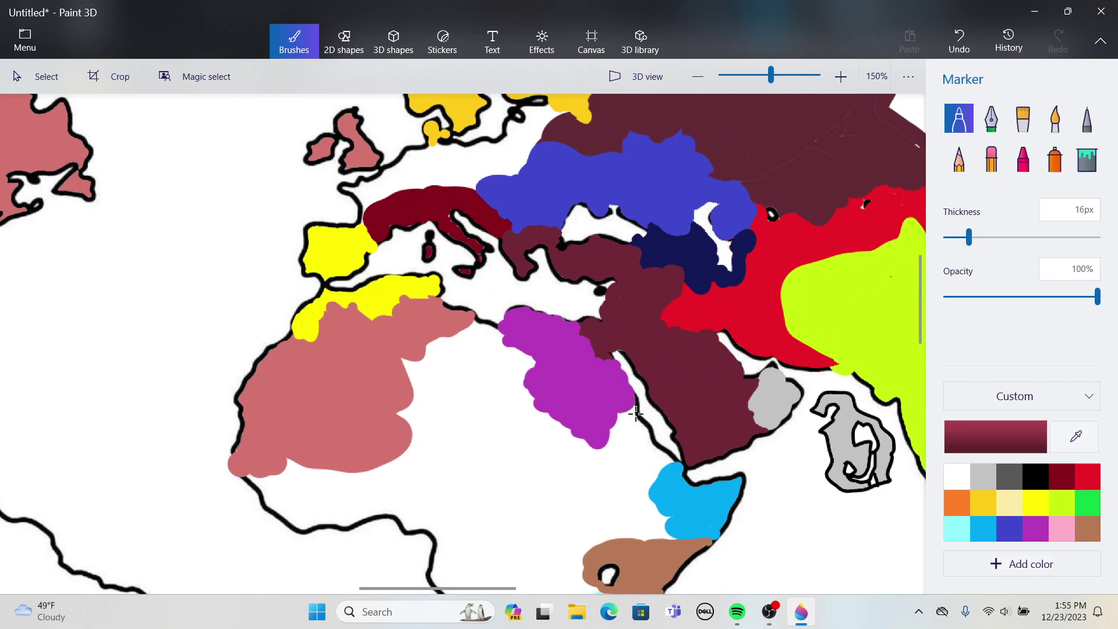
{"action": "scroll", "coordinate": [794, 405], "scroll_direction": "up", "scroll_amount": 3}
{"action": "mouse_move", "coordinate": [795, 405]}
{"action": "left_mouse_down"}
{"action": "mouse_move", "coordinate": [758, 396]}
{"action": "mouse_move", "coordinate": [821, 373]}
{"action": "mouse_move", "coordinate": [845, 319]}
{"action": "mouse_move", "coordinate": [876, 317]}
{"action": "mouse_move", "coordinate": [840, 336]}
{"action": "mouse_move", "coordinate": [780, 416]}
{"action": "mouse_move", "coordinate": [879, 437]}
{"action": "left_mouse_up"}
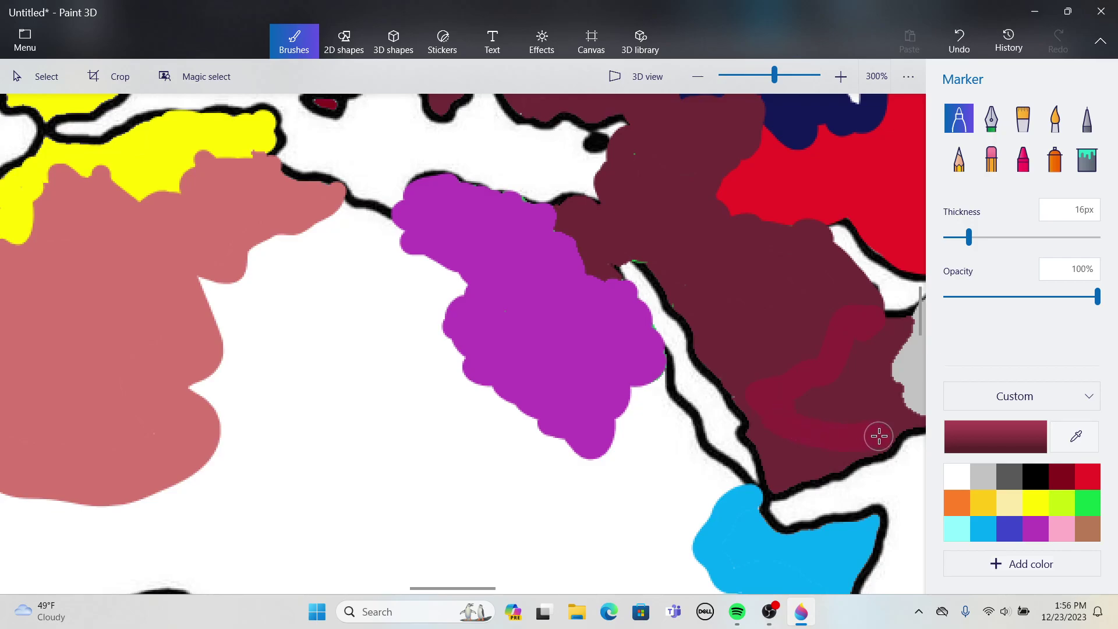
{"action": "scroll", "coordinate": [880, 431], "scroll_direction": "down", "scroll_amount": 2}
{"action": "left_click", "coordinate": [1072, 169]}
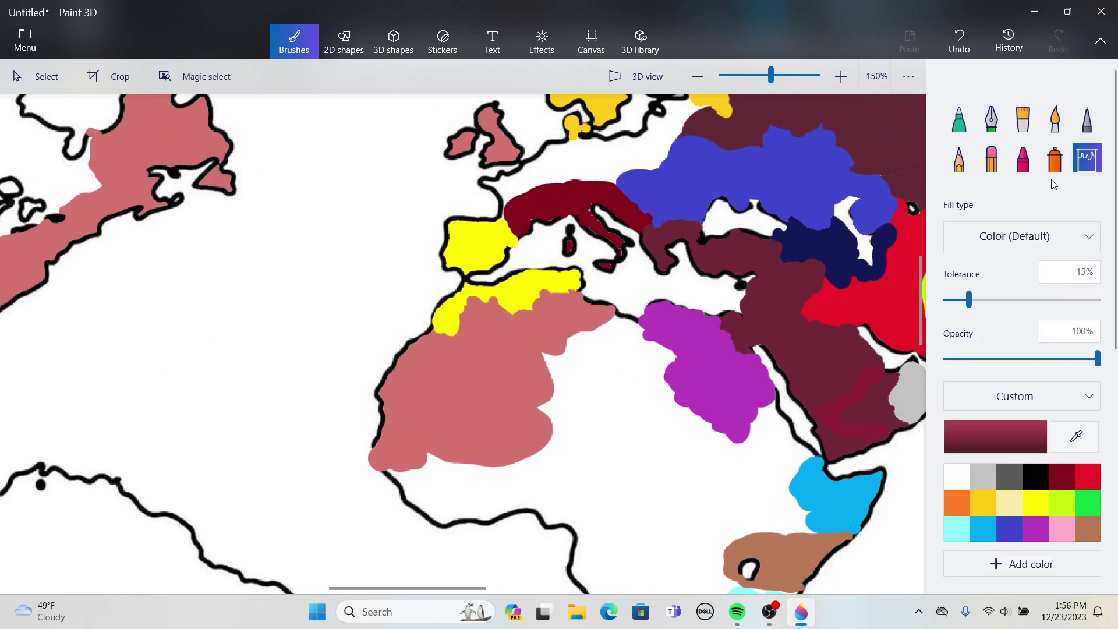
{"action": "left_click", "coordinate": [882, 408]}
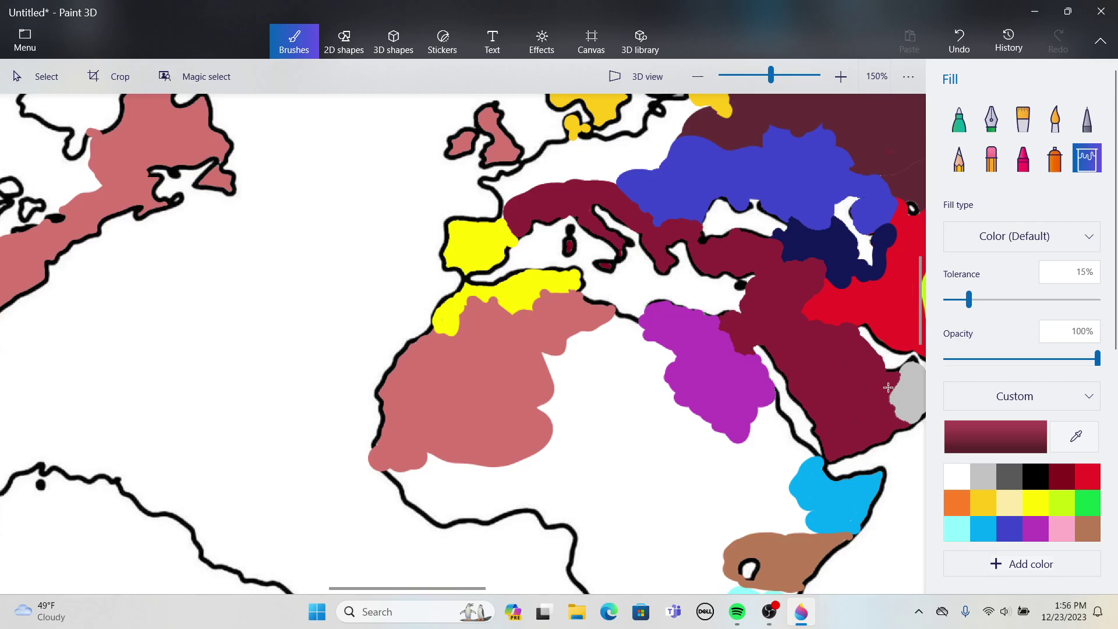
{"action": "left_click", "coordinate": [960, 41]}
- Extend the crimson outline to Arabia's southern coast and try again to fill the area between it and the grey territory
{"action": "scroll", "coordinate": [902, 430], "scroll_direction": "up", "scroll_amount": 3}
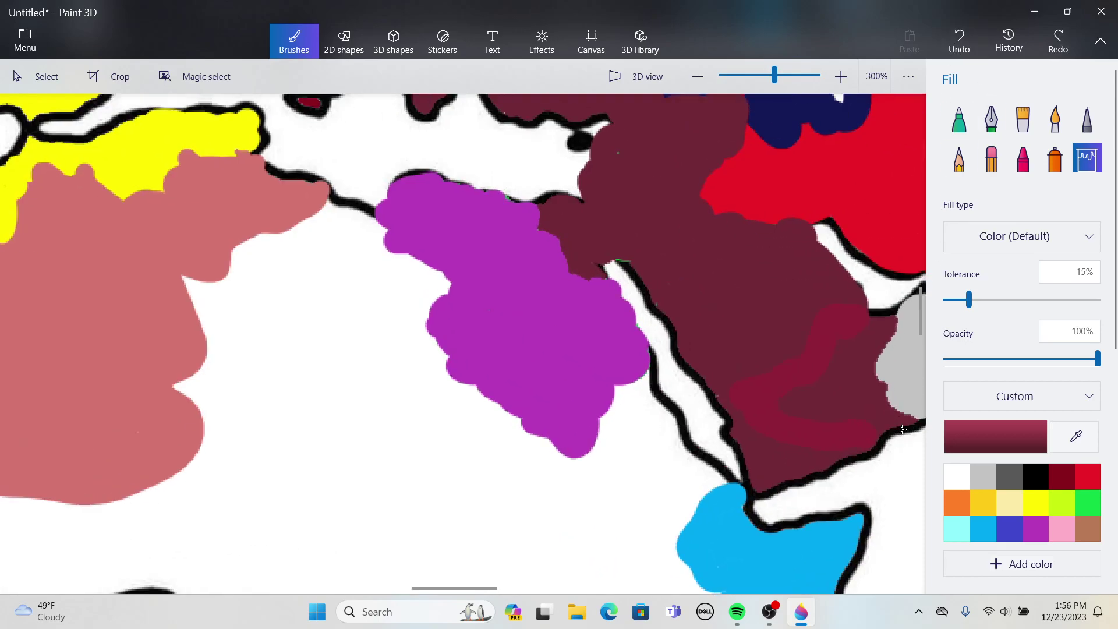
{"action": "scroll", "coordinate": [901, 429], "scroll_direction": "up", "scroll_amount": 1}
{"action": "left_click", "coordinate": [959, 119]}
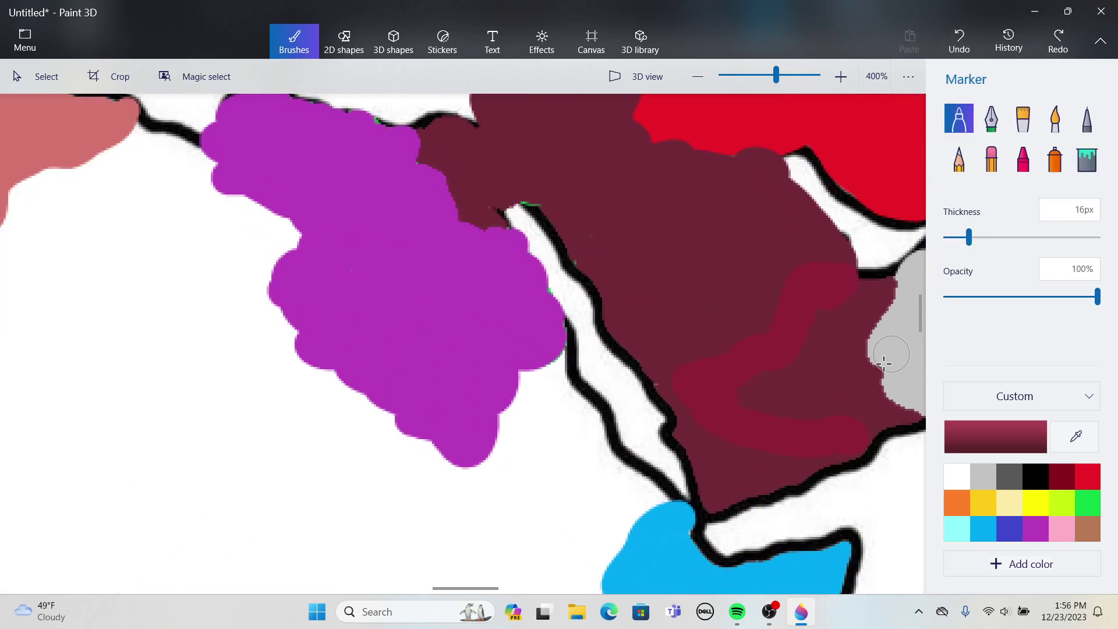
{"action": "scroll", "coordinate": [887, 358], "scroll_direction": "down", "scroll_amount": 2}
{"action": "left_click_drag", "start_coordinate": [873, 406], "coordinate": [860, 410]}
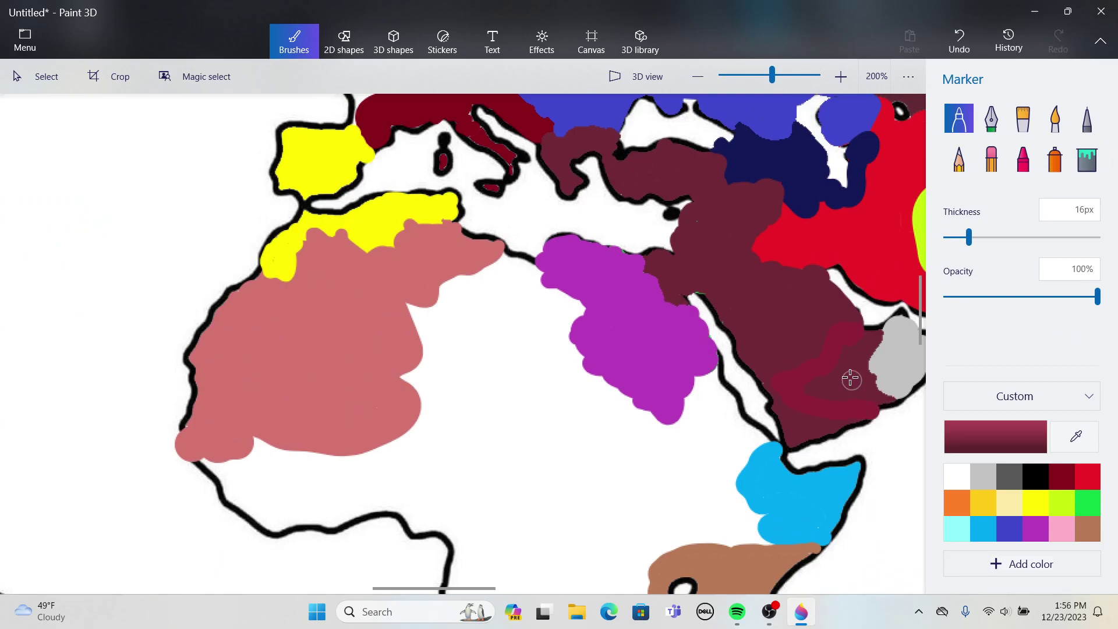
{"action": "left_click", "coordinate": [1087, 158]}
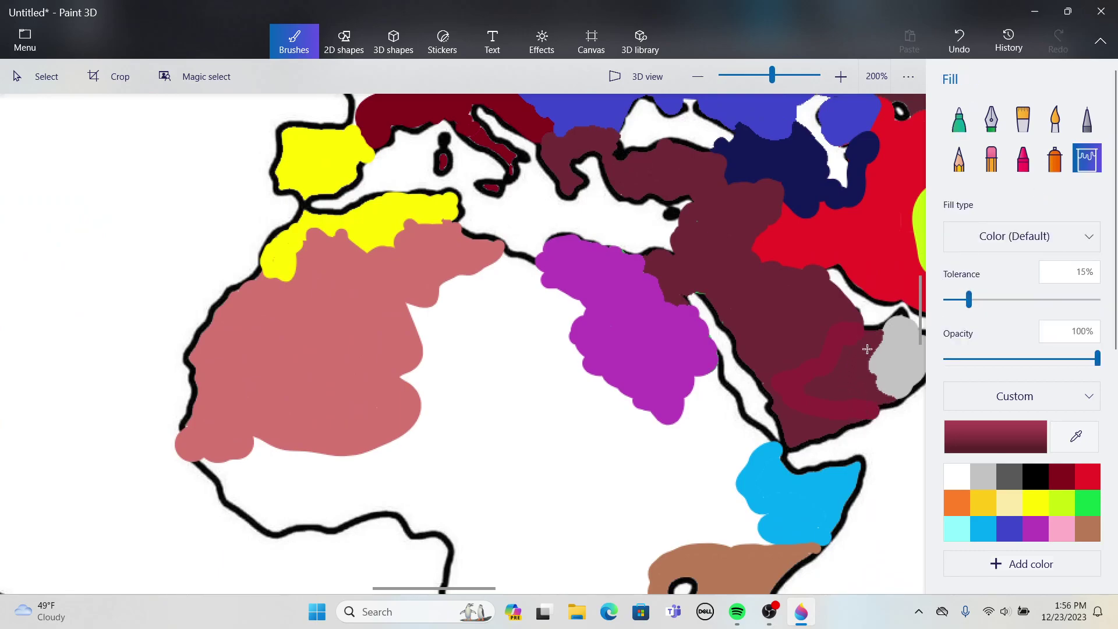
{"action": "left_click", "coordinate": [867, 349]}
{"action": "left_click", "coordinate": [962, 49]}
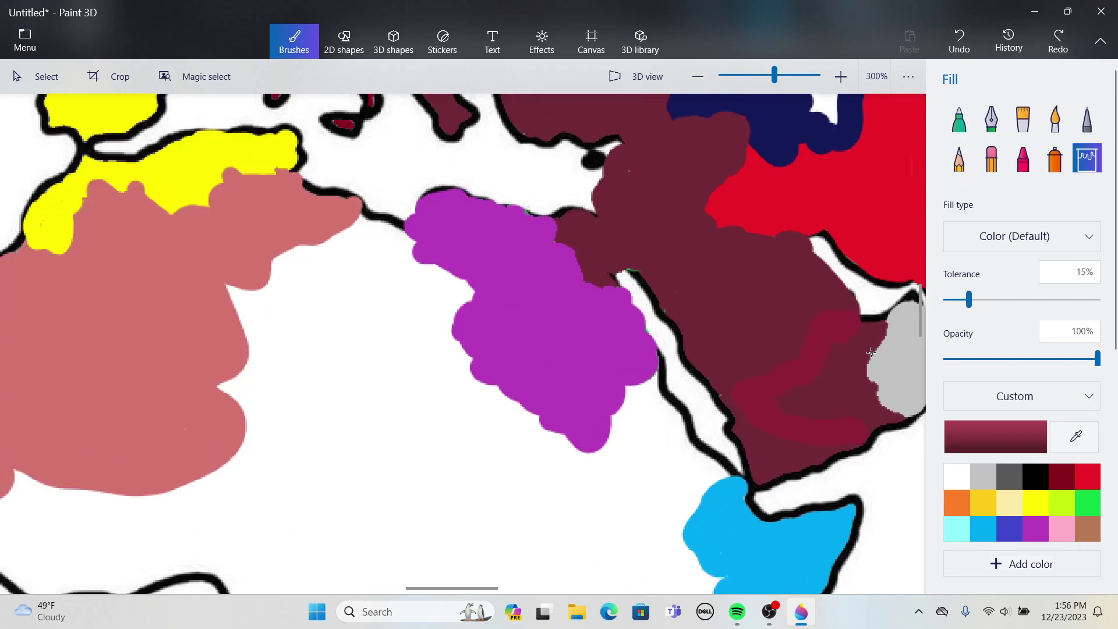
- Try to close the crimson outline's northern end with the Marker and fill the enclosed area beside the grey territory
{"action": "scroll", "coordinate": [923, 303], "scroll_direction": "up", "scroll_amount": 5}
{"action": "left_click", "coordinate": [948, 122]}
{"action": "left_click_drag", "start_coordinate": [886, 187], "coordinate": [856, 229]}
{"action": "scroll", "coordinate": [845, 272], "scroll_direction": "down", "scroll_amount": 2}
{"action": "scroll", "coordinate": [845, 271], "scroll_direction": "down", "scroll_amount": 5}
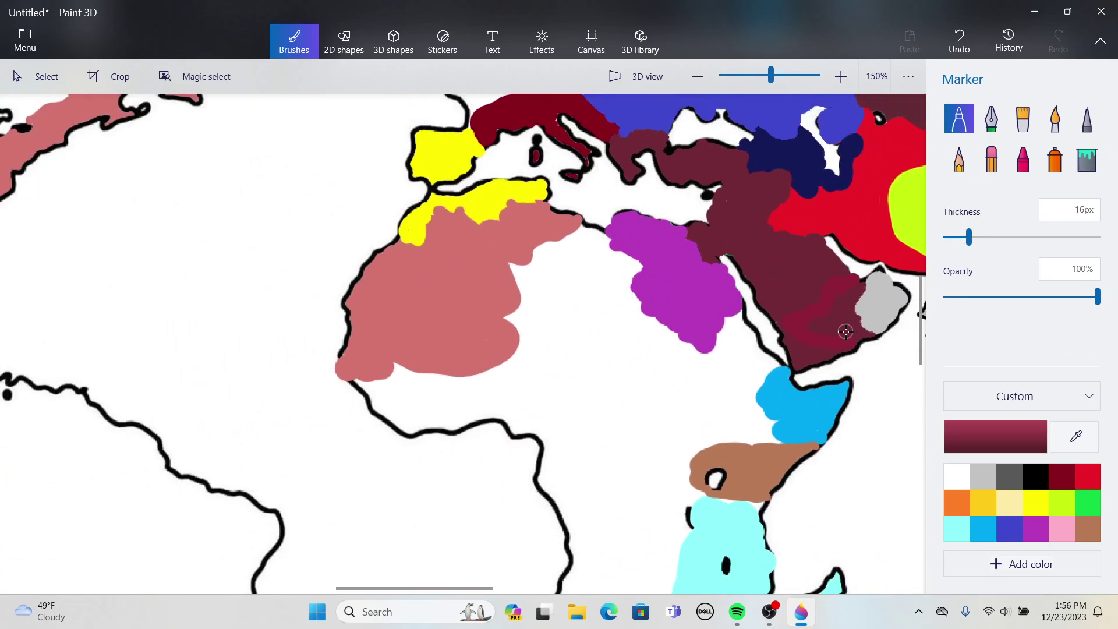
{"action": "left_click", "coordinate": [1087, 161]}
{"action": "left_click", "coordinate": [846, 325]}
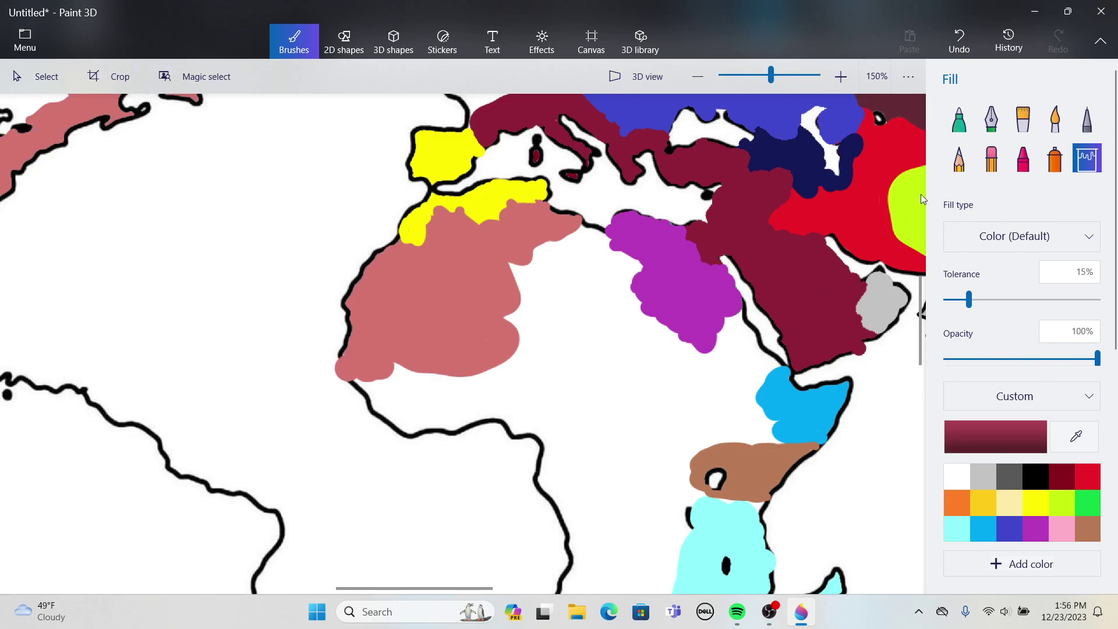
{"action": "left_click", "coordinate": [959, 40]}
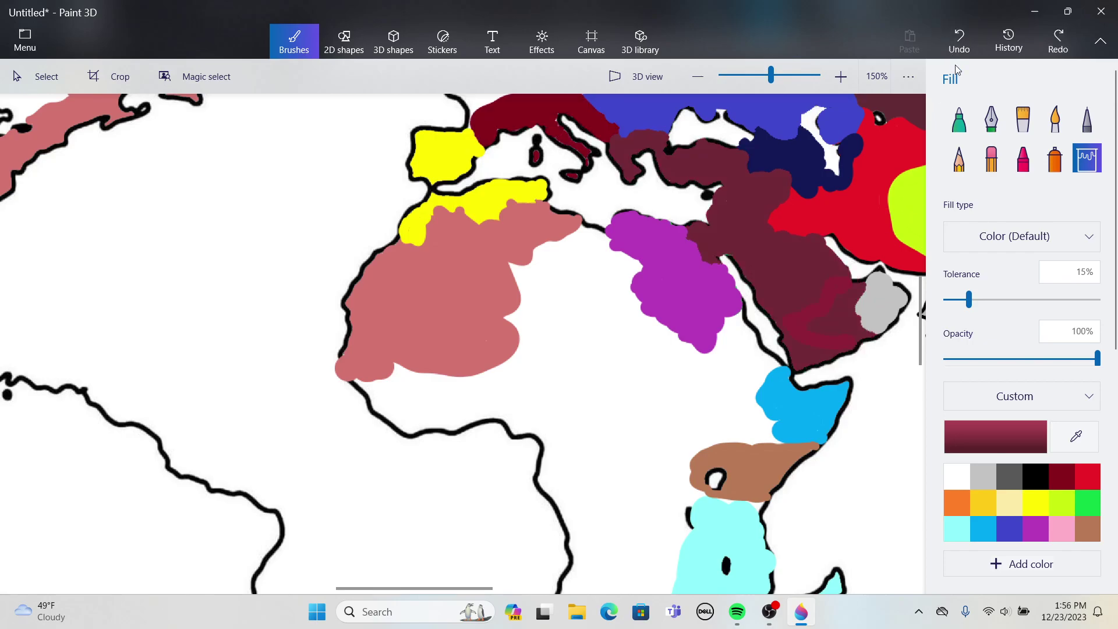
{"action": "left_click", "coordinate": [818, 321]}
{"action": "left_click", "coordinate": [965, 50]}
- Set the Fill tolerance to 9%, try it on the area east of the crimson outline, and undo the fill and outline
{"action": "scroll", "coordinate": [850, 314], "scroll_direction": "up", "scroll_amount": 5}
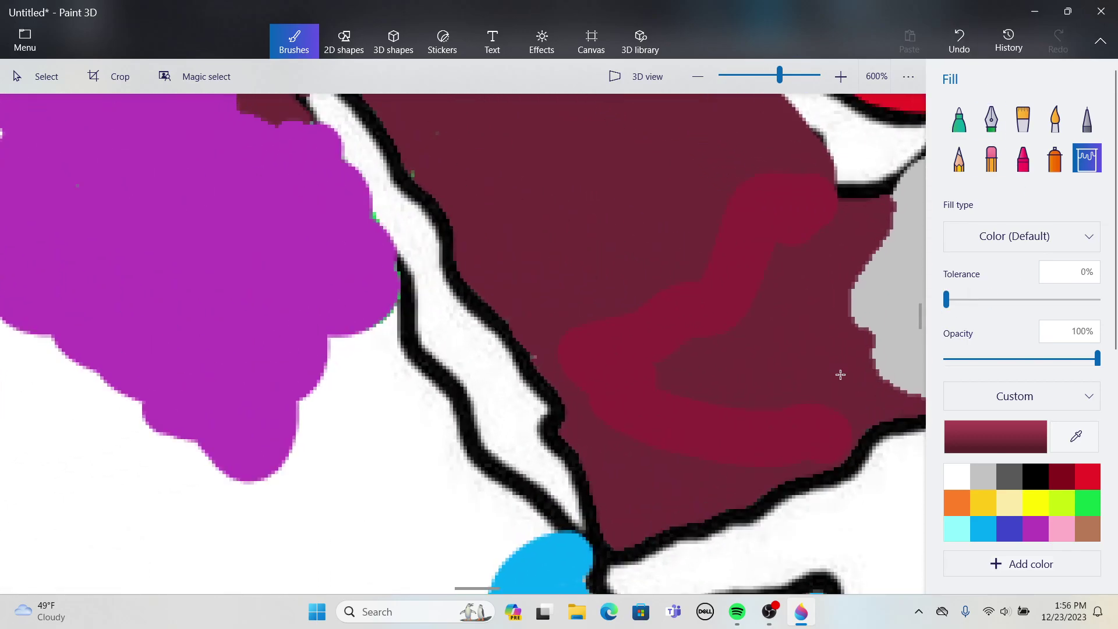
{"action": "left_click_drag", "start_coordinate": [947, 300], "coordinate": [959, 301]}
{"action": "left_click", "coordinate": [831, 344]}
{"action": "scroll", "coordinate": [831, 343], "scroll_direction": "down", "scroll_amount": 3}
{"action": "left_click", "coordinate": [952, 54]}
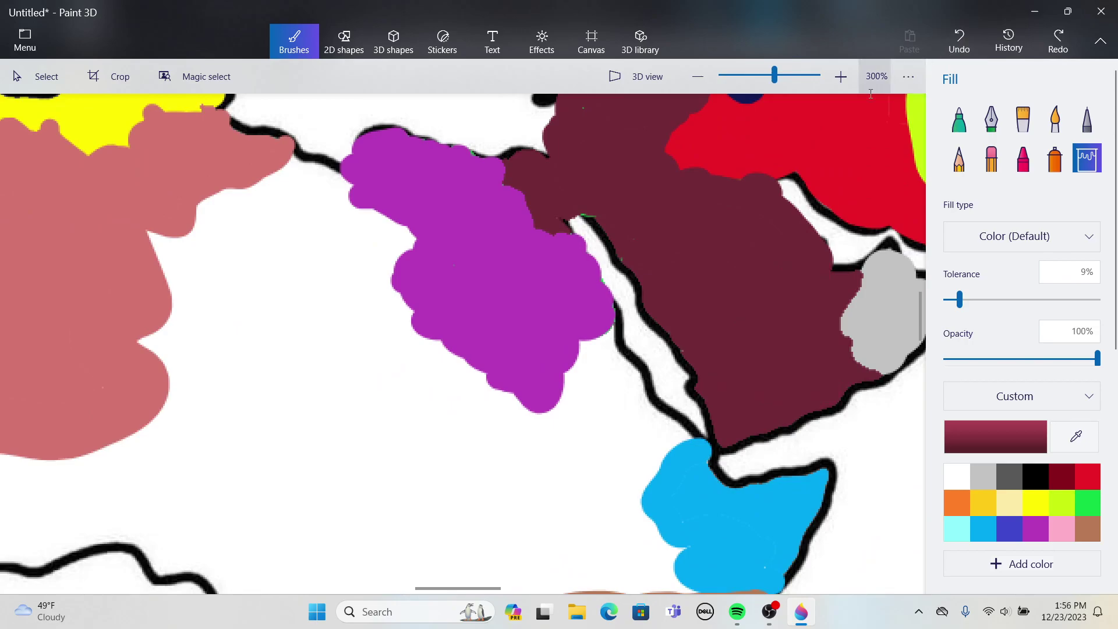
- Draw a crimson Marker border from the purple territory southeast into the light-blue territory, and fill the enclosed areas along the Red Sea coast
{"action": "scroll", "coordinate": [879, 167], "scroll_direction": "down", "scroll_amount": 3}
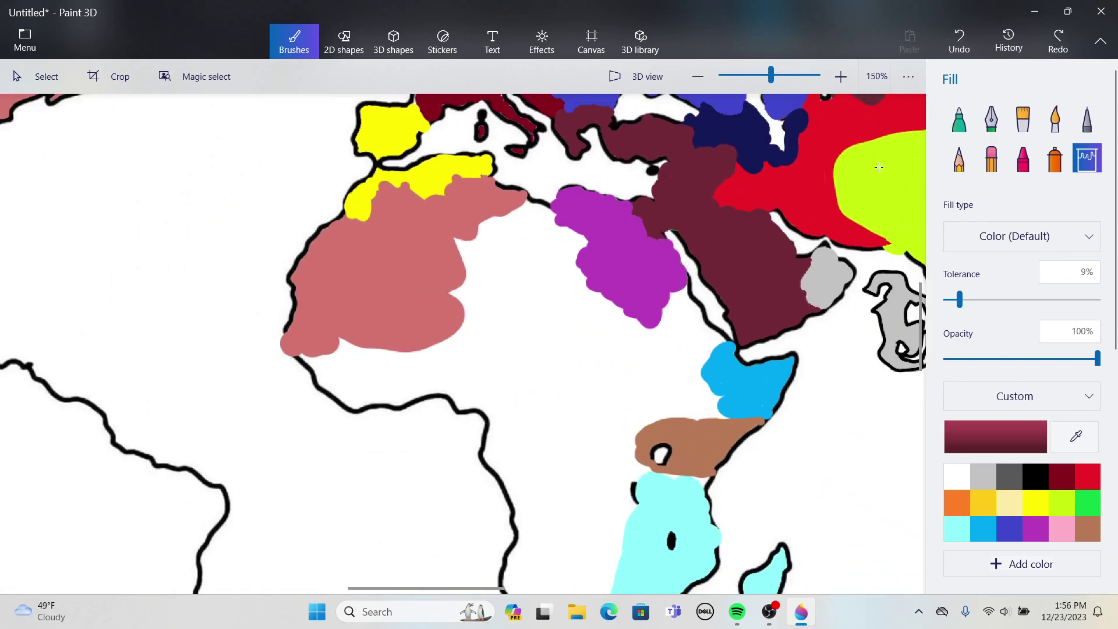
{"action": "left_click", "coordinate": [961, 120]}
{"action": "scroll", "coordinate": [702, 373], "scroll_direction": "up", "scroll_amount": 3}
{"action": "mouse_move", "coordinate": [632, 239]}
{"action": "left_mouse_down"}
{"action": "mouse_move", "coordinate": [690, 306]}
{"action": "mouse_move", "coordinate": [727, 320]}
{"action": "mouse_move", "coordinate": [714, 325]}
{"action": "mouse_move", "coordinate": [718, 385]}
{"action": "mouse_move", "coordinate": [785, 367]}
{"action": "mouse_move", "coordinate": [714, 399]}
{"action": "mouse_move", "coordinate": [715, 361]}
{"action": "left_mouse_up"}
{"action": "left_click", "coordinate": [1086, 158]}
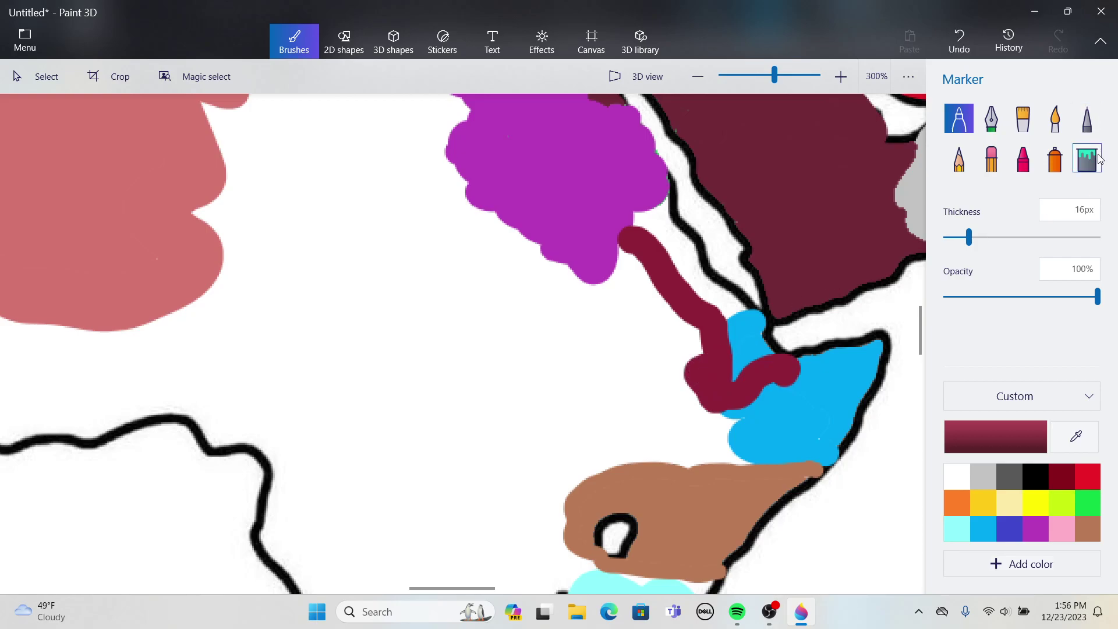
{"action": "left_click", "coordinate": [720, 296]}
{"action": "left_click", "coordinate": [735, 331]}
{"action": "scroll", "coordinate": [737, 326], "scroll_direction": "down", "scroll_amount": 5}
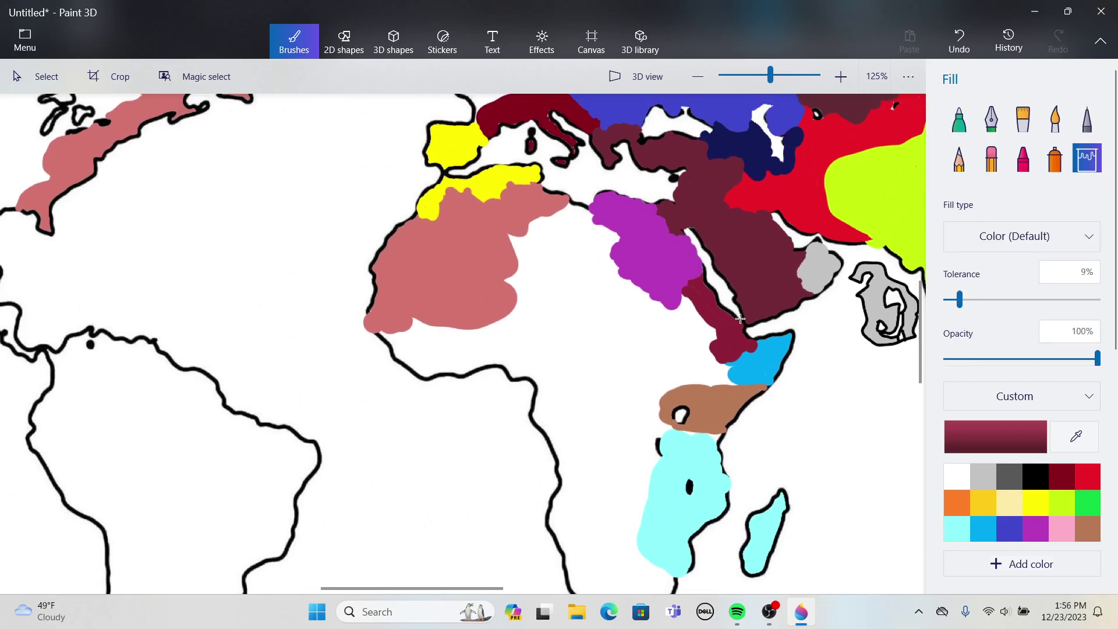
- Sample the Arabian territory's plum-maroon and fill the crimson strip on the African Red Sea coast with it
{"action": "scroll", "coordinate": [738, 319], "scroll_direction": "down", "scroll_amount": 3}
{"action": "scroll", "coordinate": [849, 353], "scroll_direction": "up", "scroll_amount": 3}
{"action": "left_click", "coordinate": [1076, 435]}
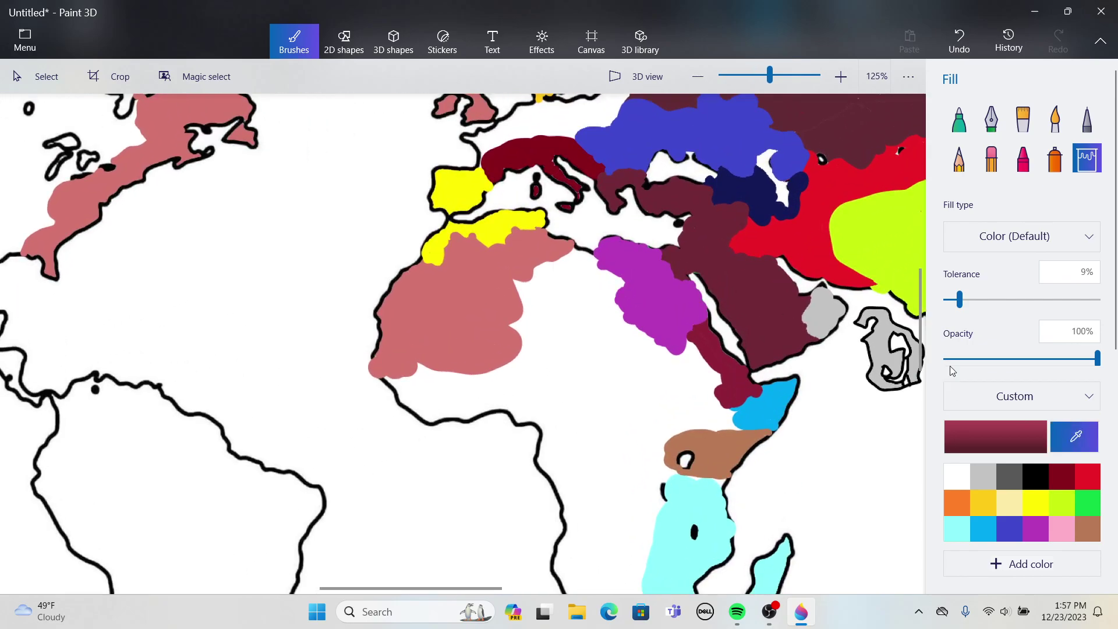
{"action": "left_click", "coordinate": [766, 277]}
{"action": "scroll", "coordinate": [719, 365], "scroll_direction": "down", "scroll_amount": 3}
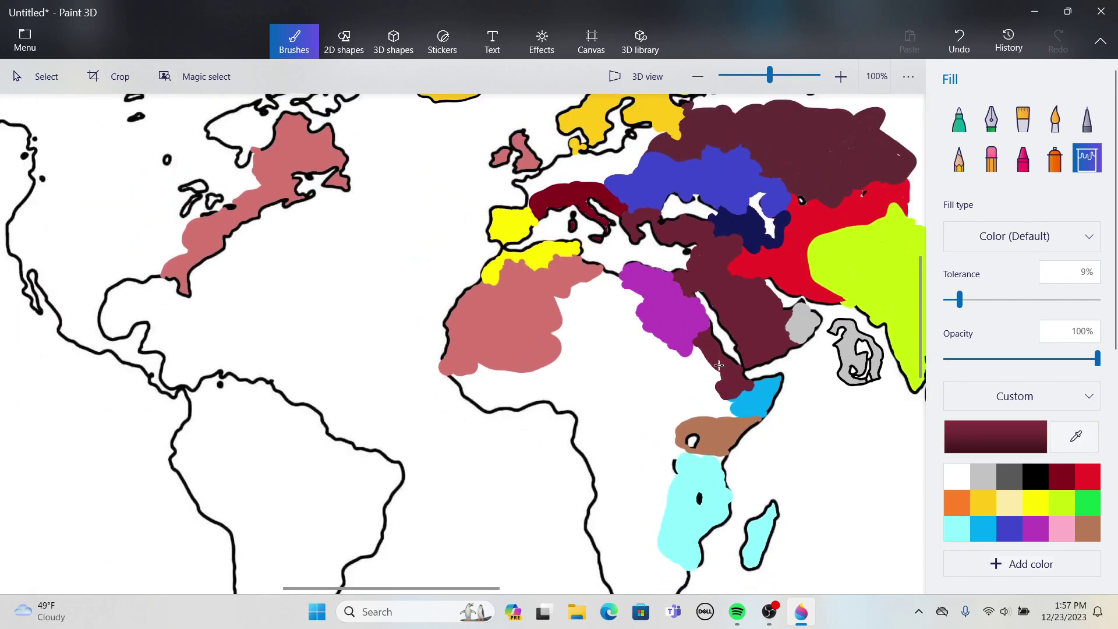
- Sample the dark red of Italy, draw a Marker border across western Anatolia, and fill the plum-maroon area west of it
{"action": "scroll", "coordinate": [612, 192], "scroll_direction": "up", "scroll_amount": 4}
{"action": "scroll", "coordinate": [611, 192], "scroll_direction": "up", "scroll_amount": 2}
{"action": "left_click", "coordinate": [958, 120]}
{"action": "left_click", "coordinate": [620, 270]}
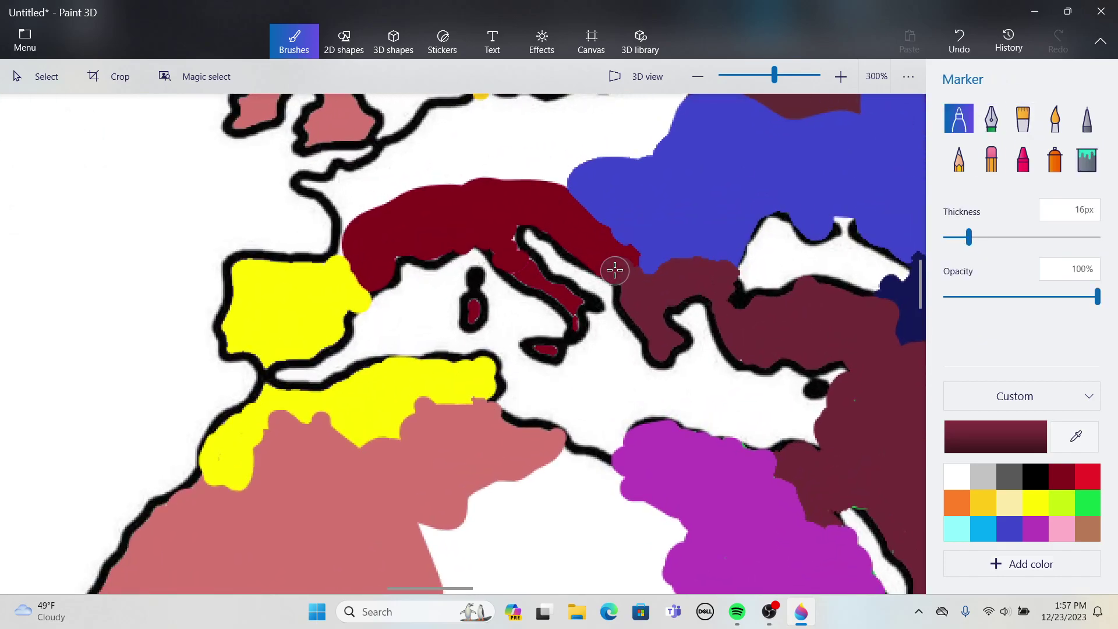
{"action": "left_click", "coordinate": [1075, 437]}
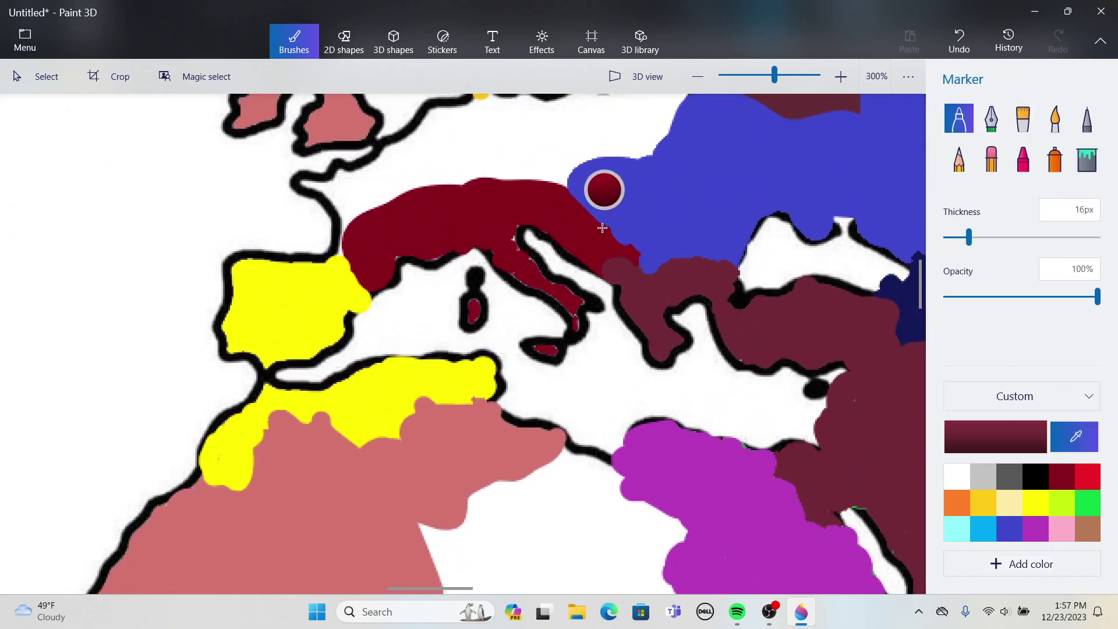
{"action": "left_click", "coordinate": [568, 234]}
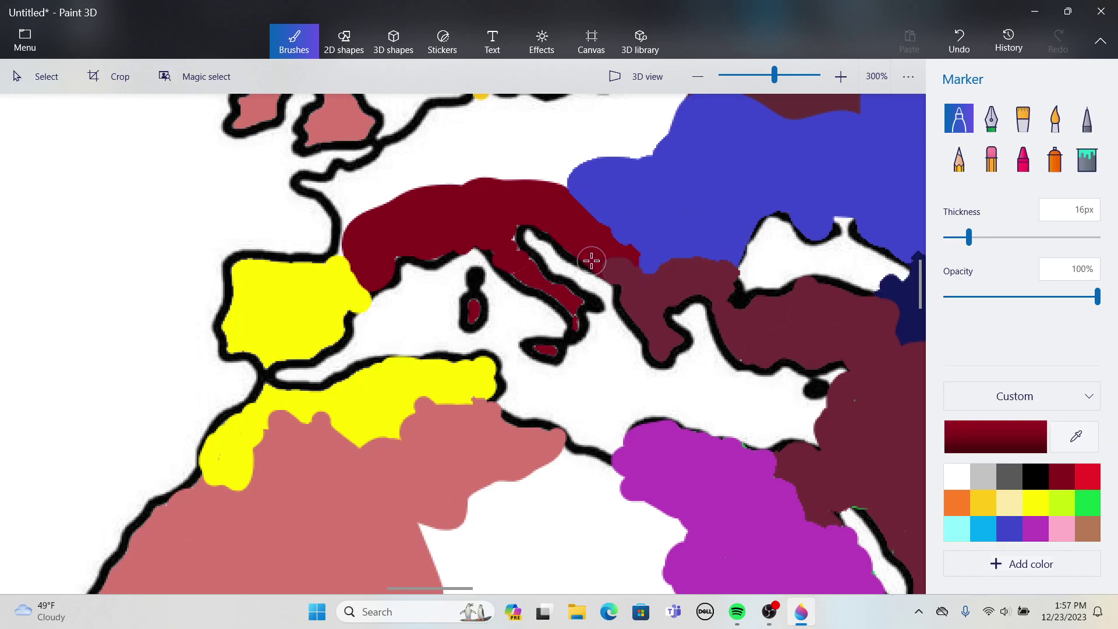
{"action": "left_click", "coordinate": [614, 259]}
{"action": "mouse_move", "coordinate": [769, 345]}
{"action": "left_mouse_down"}
{"action": "mouse_move", "coordinate": [763, 359]}
{"action": "mouse_move", "coordinate": [760, 315]}
{"action": "left_mouse_up"}
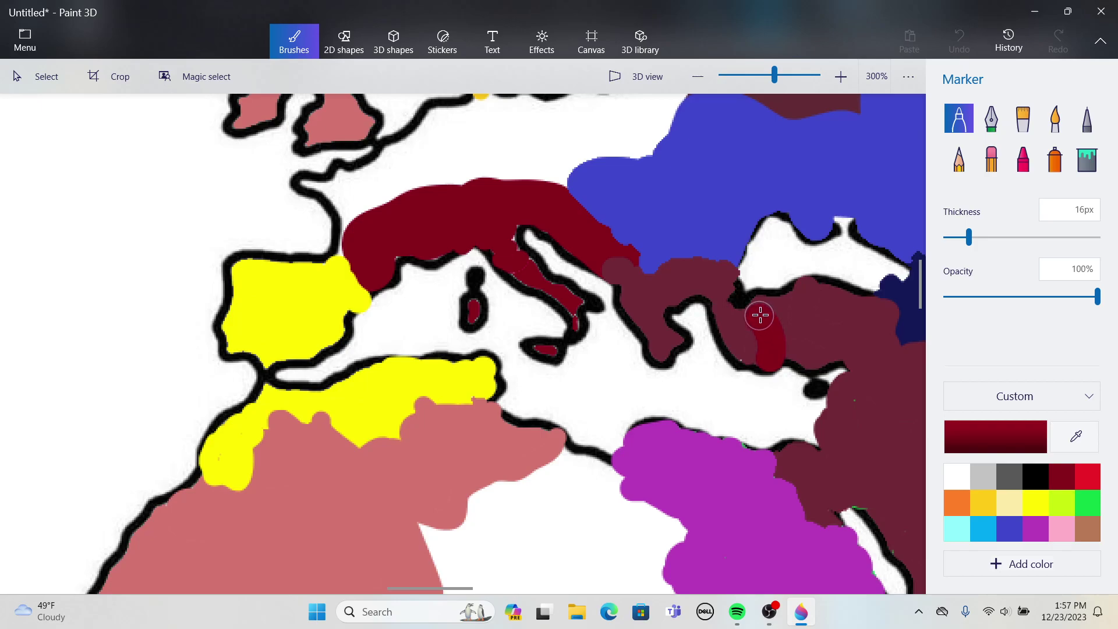
{"action": "left_click", "coordinate": [1086, 159]}
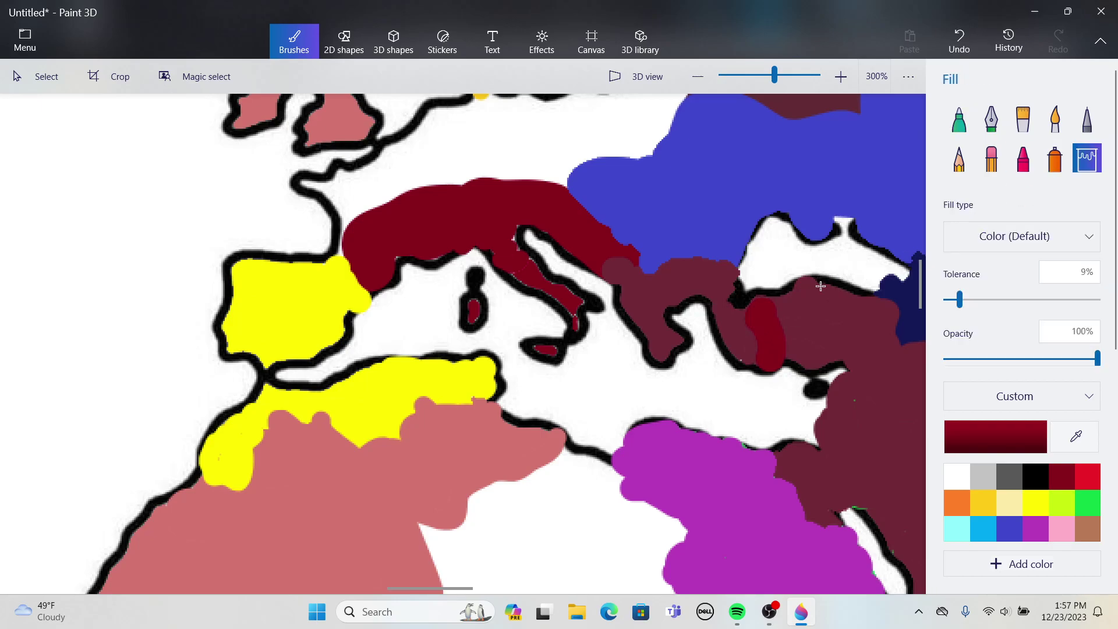
{"action": "left_click", "coordinate": [738, 321]}
- Draw a curved dark-red Marker border around the eastern Mediterranean coast and fill the enclosed plum-maroon area with dark red
{"action": "scroll", "coordinate": [738, 322], "scroll_direction": "down", "scroll_amount": 3}
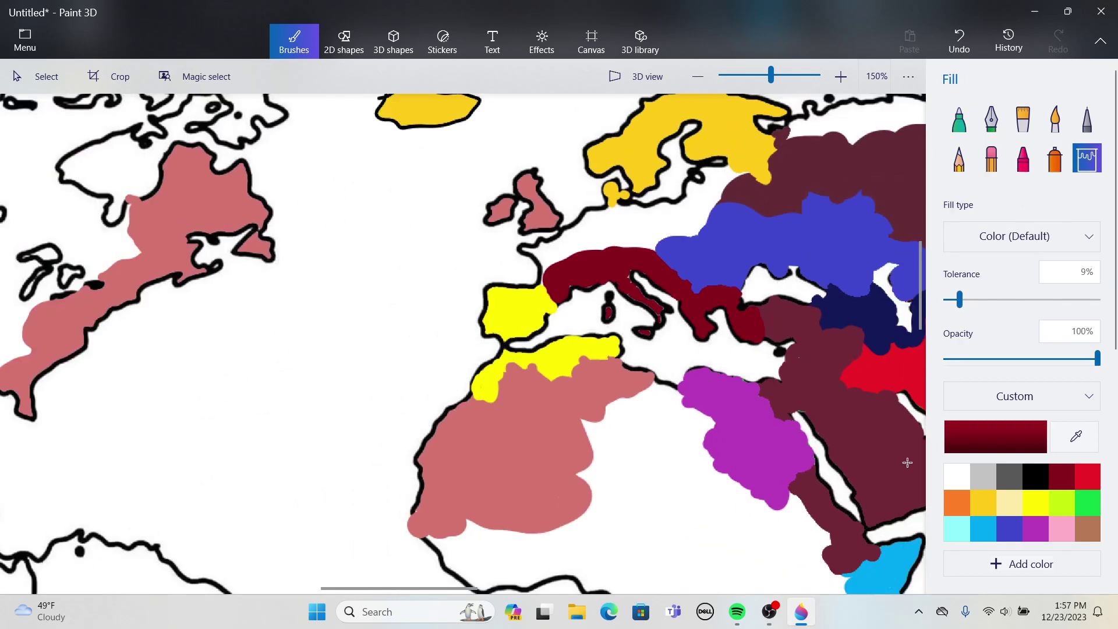
{"action": "scroll", "coordinate": [876, 431], "scroll_direction": "up", "scroll_amount": 1}
{"action": "scroll", "coordinate": [873, 404], "scroll_direction": "up", "scroll_amount": 1}
{"action": "left_click", "coordinate": [958, 120]}
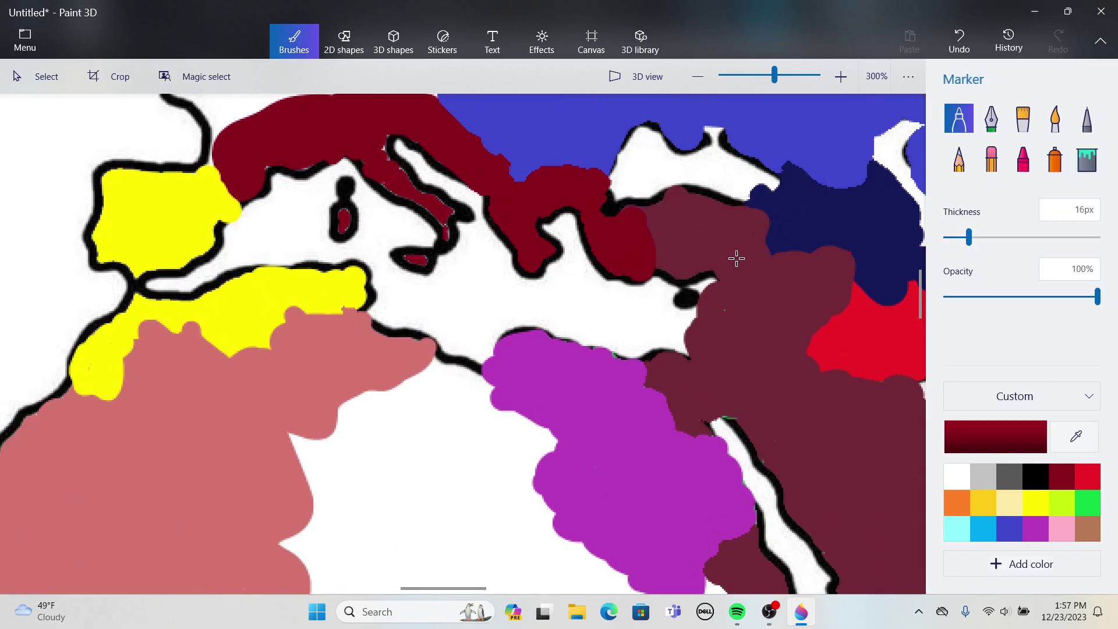
{"action": "mouse_move", "coordinate": [711, 295]}
{"action": "left_mouse_down"}
{"action": "mouse_move", "coordinate": [726, 314]}
{"action": "mouse_move", "coordinate": [710, 348]}
{"action": "mouse_move", "coordinate": [693, 354]}
{"action": "left_mouse_up"}
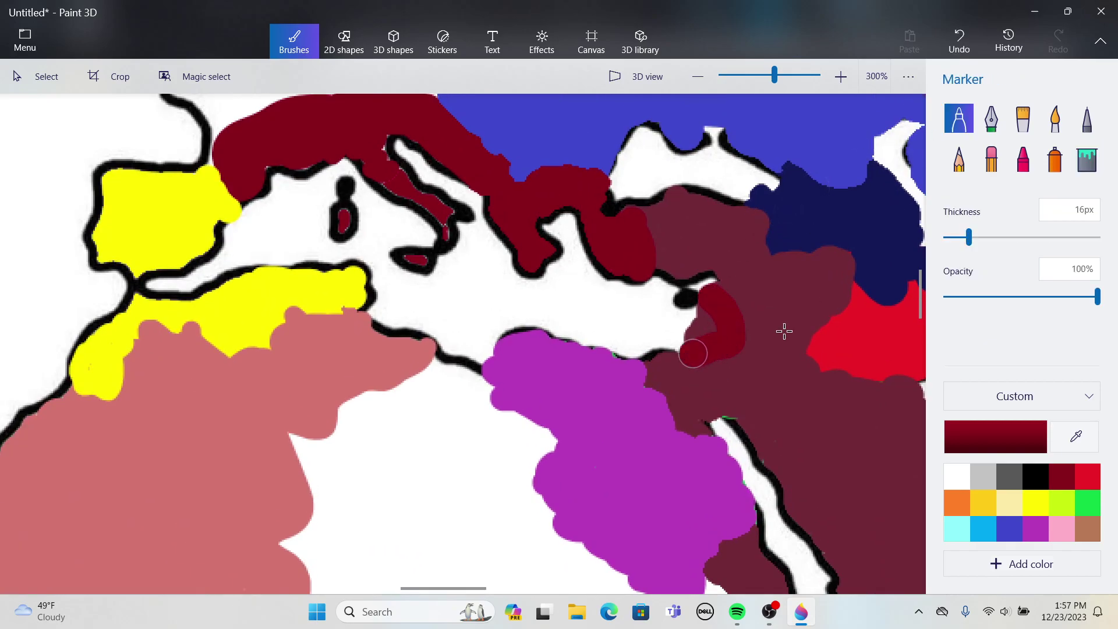
{"action": "left_click", "coordinate": [1097, 158]}
{"action": "left_click", "coordinate": [695, 319]}
{"action": "scroll", "coordinate": [699, 324], "scroll_direction": "down", "scroll_amount": 3}
{"action": "scroll", "coordinate": [719, 359], "scroll_direction": "up", "scroll_amount": 2}
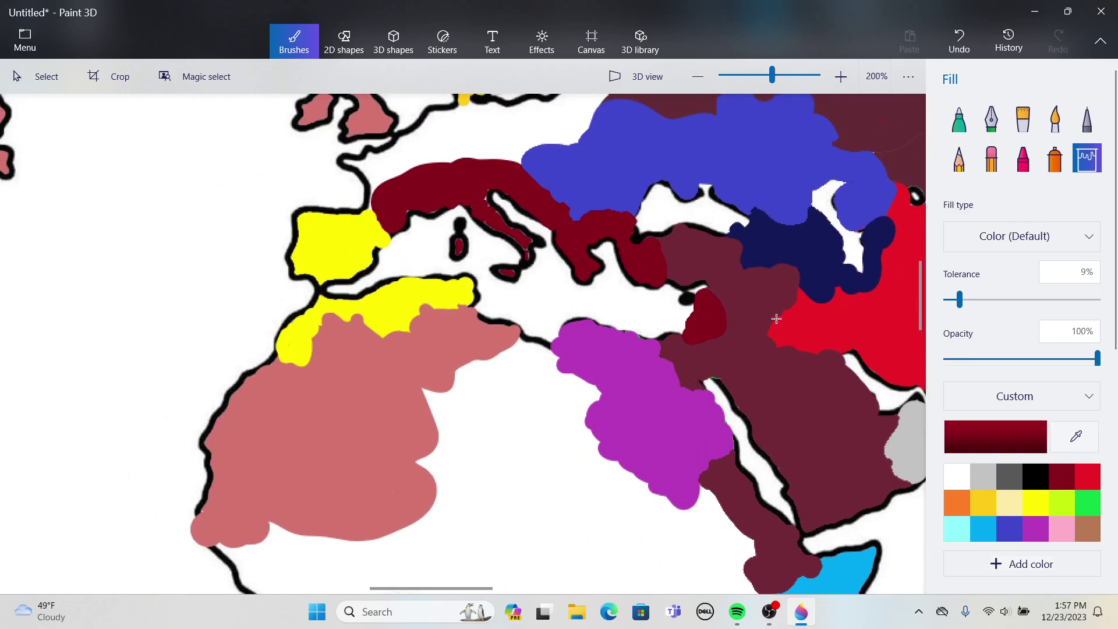
- Sample the plum-maroon, draw a Marker border across the northwestern Balkans, and fill the dark-red Balkans and western Anatolia with it
{"action": "left_click", "coordinate": [1076, 437]}
{"action": "left_click", "coordinate": [735, 349]}
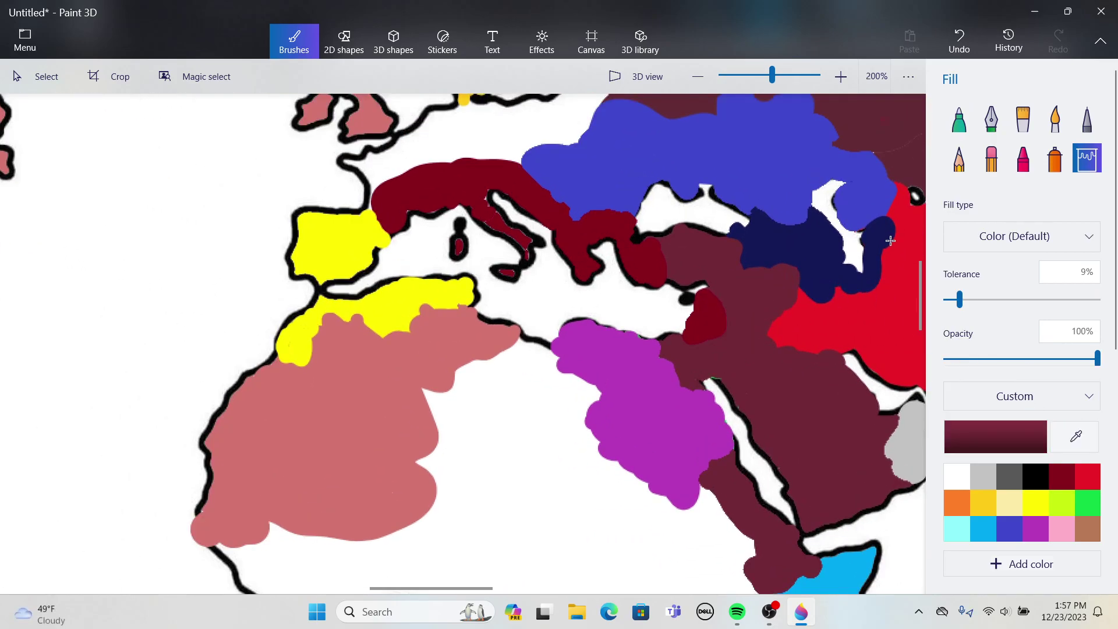
{"action": "left_click", "coordinate": [959, 119]}
{"action": "scroll", "coordinate": [734, 325], "scroll_direction": "up", "scroll_amount": 3}
{"action": "mouse_move", "coordinate": [588, 280]}
{"action": "left_mouse_down"}
{"action": "mouse_move", "coordinate": [537, 267]}
{"action": "mouse_move", "coordinate": [528, 285]}
{"action": "mouse_move", "coordinate": [508, 282]}
{"action": "mouse_move", "coordinate": [520, 235]}
{"action": "left_mouse_up"}
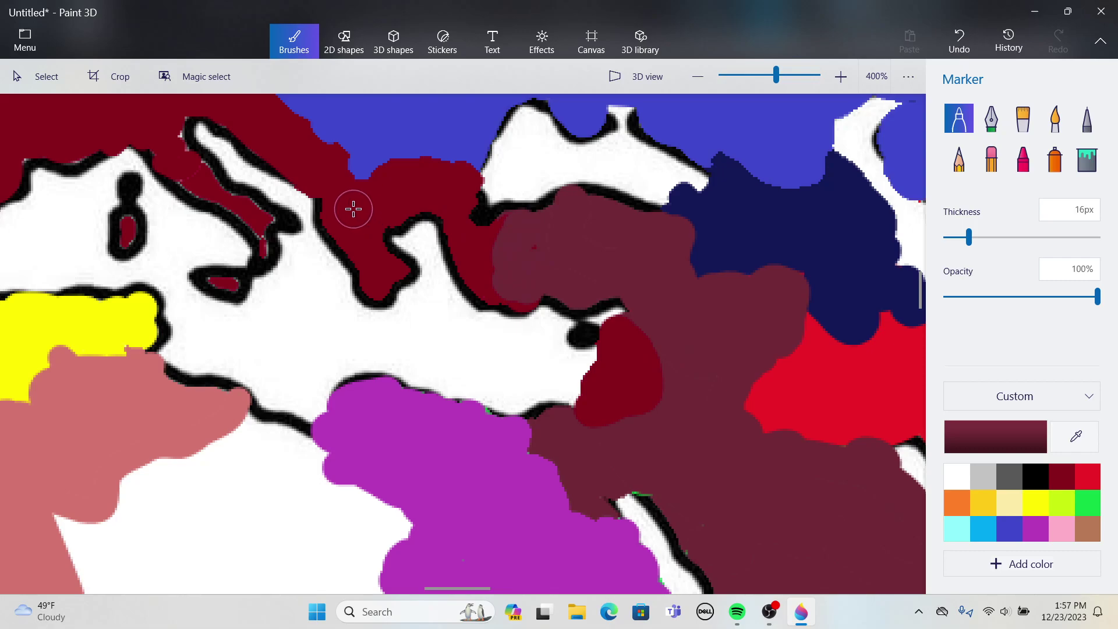
{"action": "mouse_move", "coordinate": [351, 209]}
{"action": "left_mouse_down"}
{"action": "mouse_move", "coordinate": [339, 233]}
{"action": "mouse_move", "coordinate": [371, 201]}
{"action": "mouse_move", "coordinate": [399, 172]}
{"action": "left_mouse_up"}
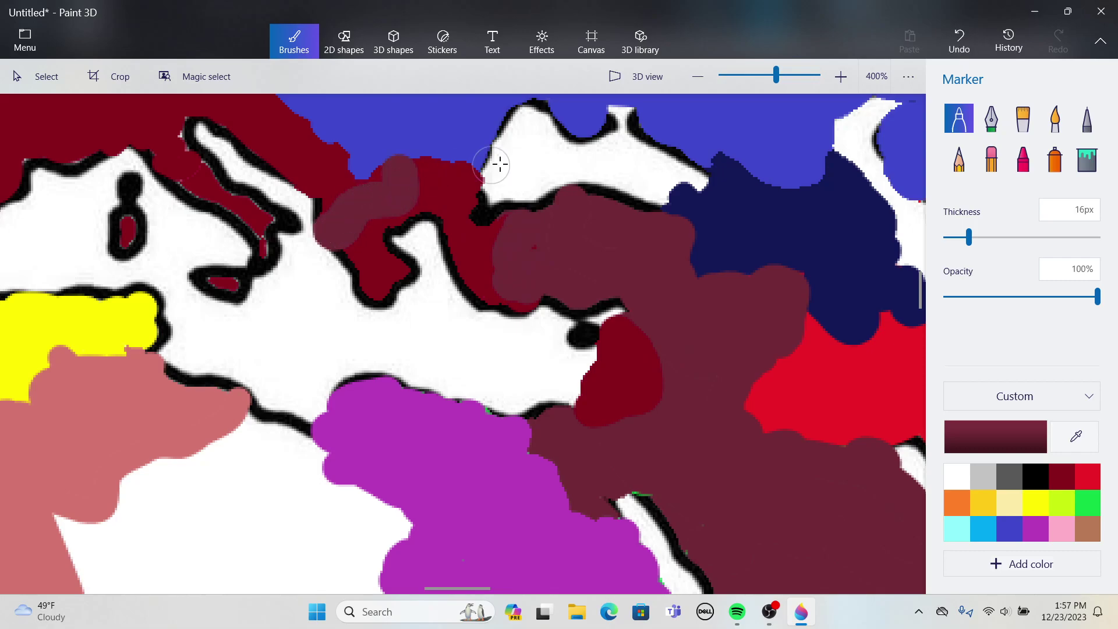
{"action": "left_click", "coordinate": [1086, 159]}
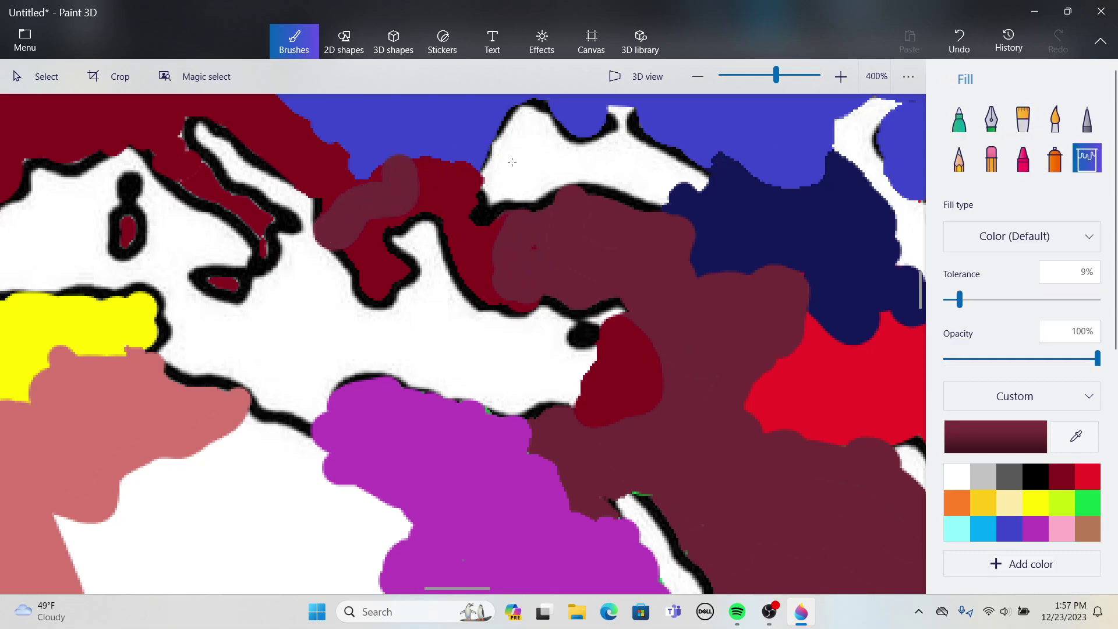
{"action": "left_click", "coordinate": [489, 268]}
- Set the custom colour to the purple-blue 6b61ae and switch to the Marker over western Europe
{"action": "scroll", "coordinate": [661, 386], "scroll_direction": "down", "scroll_amount": 3}
{"action": "scroll", "coordinate": [645, 382], "scroll_direction": "up", "scroll_amount": 3}
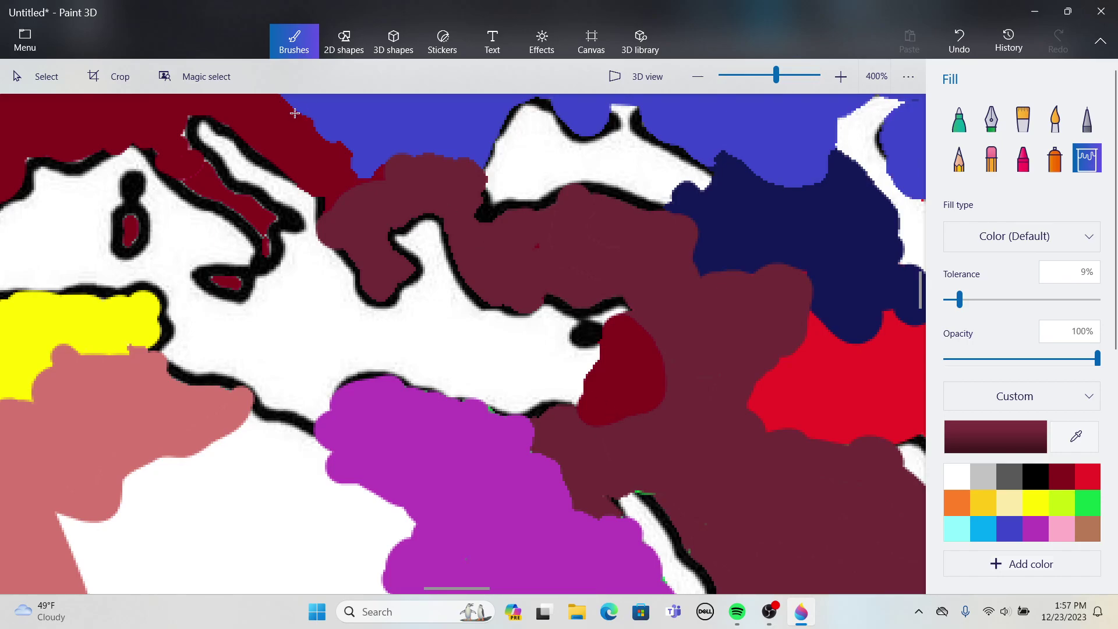
{"action": "scroll", "coordinate": [392, 301], "scroll_direction": "down", "scroll_amount": 2}
{"action": "scroll", "coordinate": [166, 190], "scroll_direction": "up", "scroll_amount": 2}
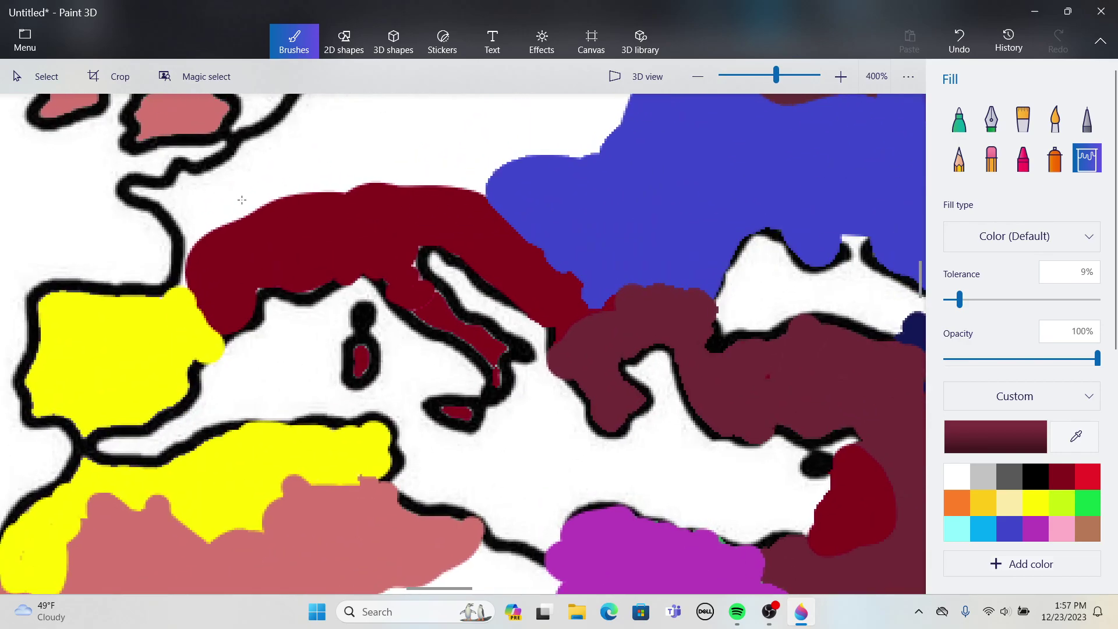
{"action": "scroll", "coordinate": [865, 287], "scroll_direction": "down", "scroll_amount": 2}
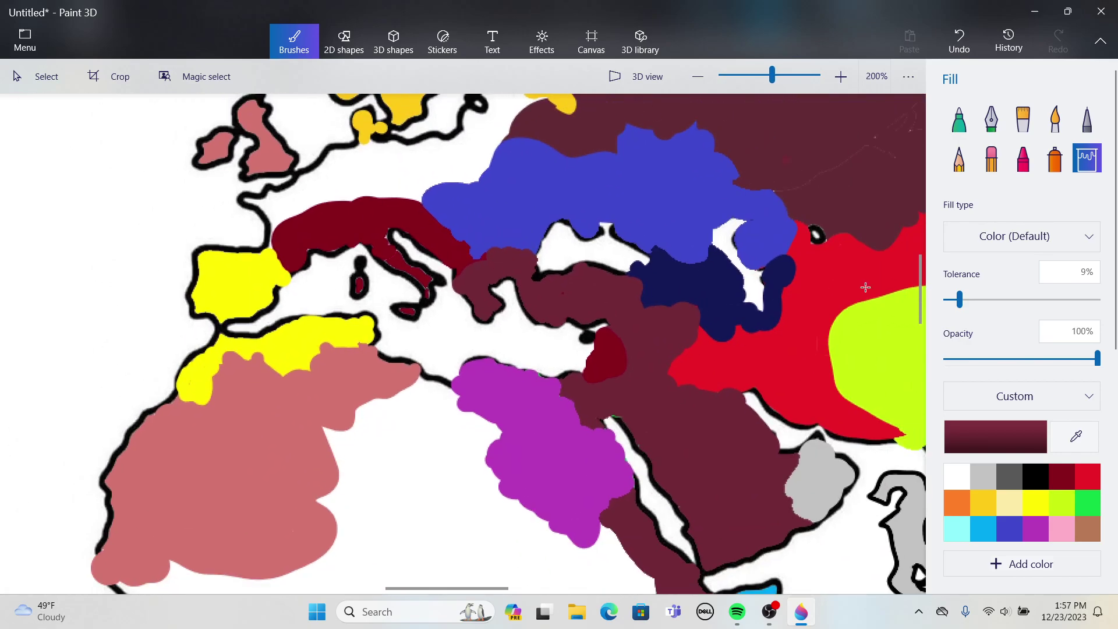
{"action": "left_click", "coordinate": [1025, 439]}
{"action": "mouse_move", "coordinate": [547, 288]}
{"action": "left_mouse_down"}
{"action": "mouse_move", "coordinate": [549, 237]}
{"action": "mouse_move", "coordinate": [504, 241]}
{"action": "left_mouse_up"}
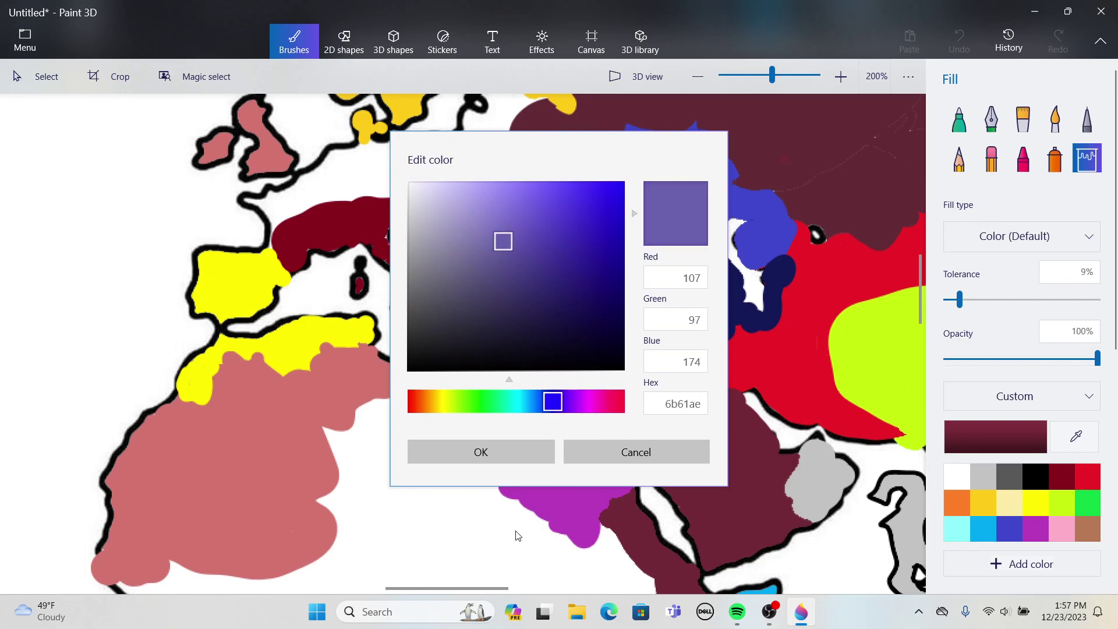
{"action": "left_click", "coordinate": [496, 451]}
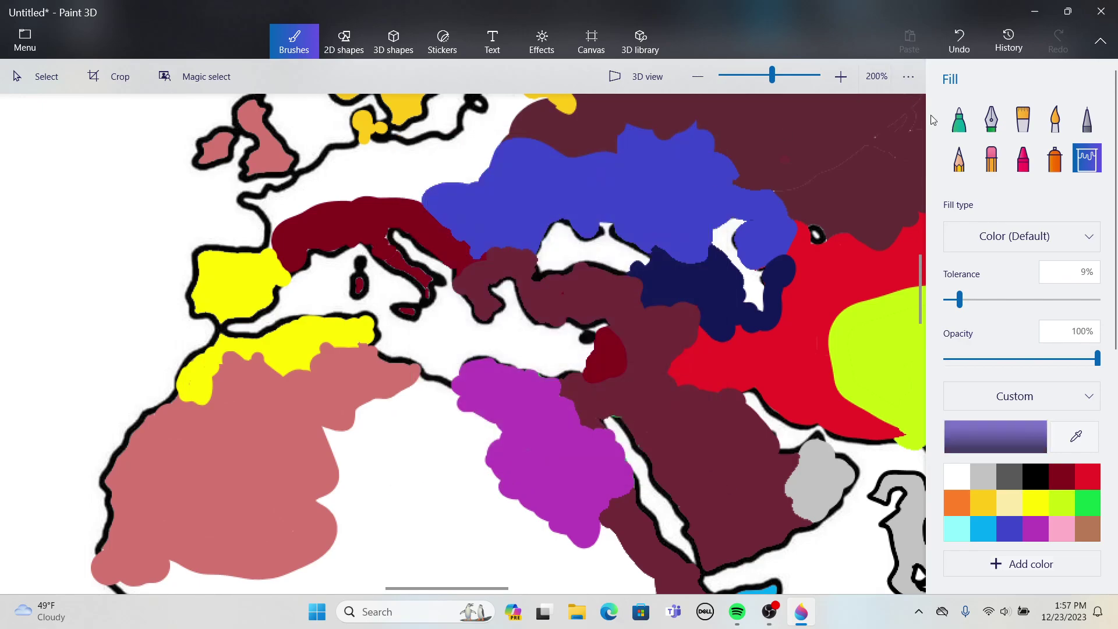
{"action": "left_click", "coordinate": [958, 119]}
{"action": "scroll", "coordinate": [210, 182], "scroll_direction": "up", "scroll_amount": 3}
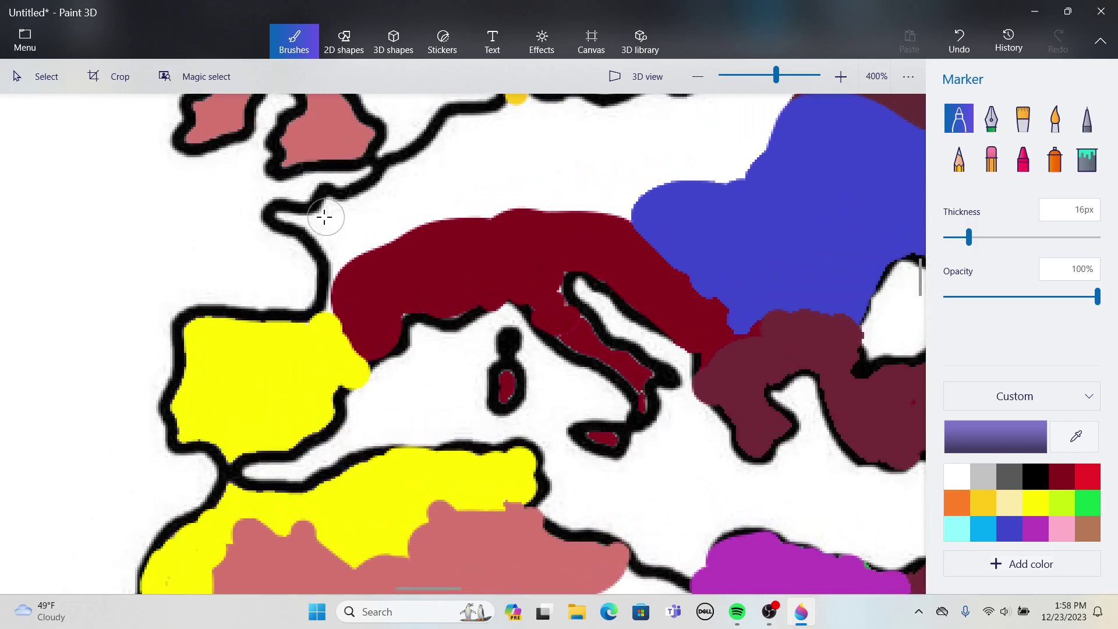